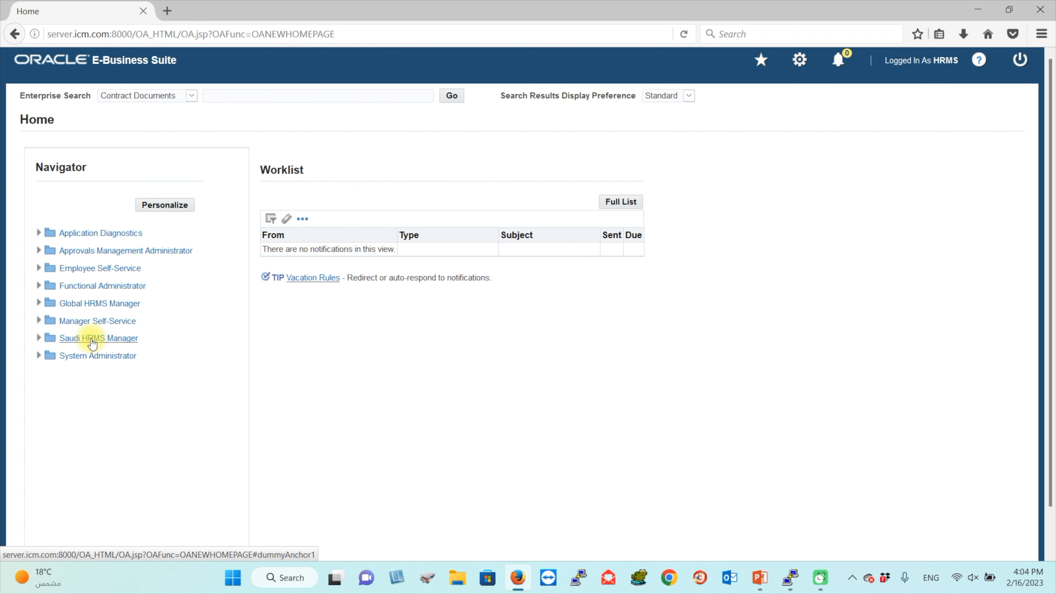
# Open the key flexfield segment definitions under System Administrator > Application > Flexfield > Key
pyautogui.click(97, 361)
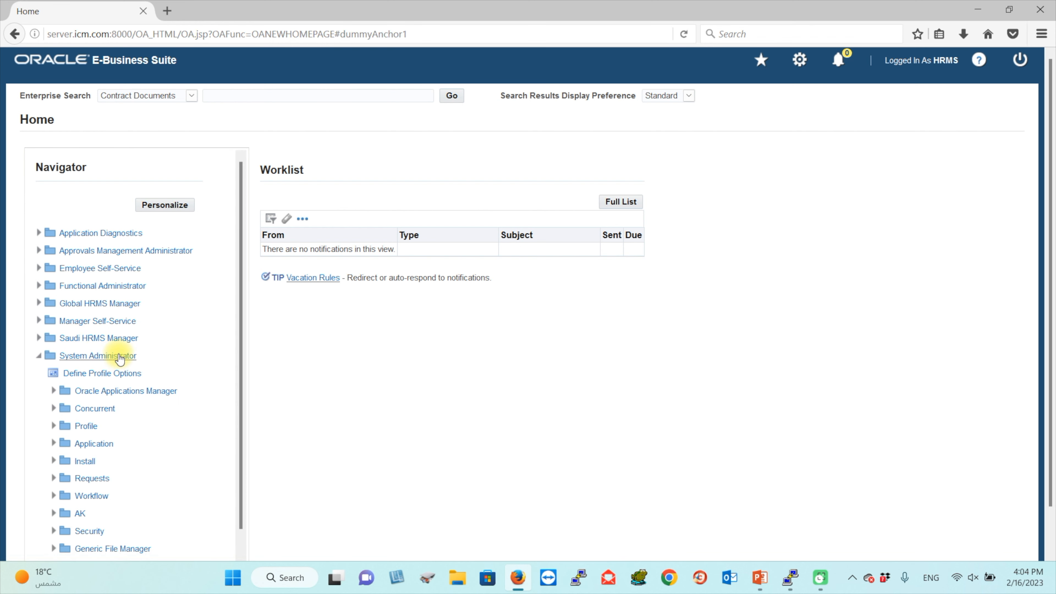
pyautogui.scroll(-1, 111, 342)
pyautogui.click(108, 426)
pyautogui.scroll(-3, 146, 405)
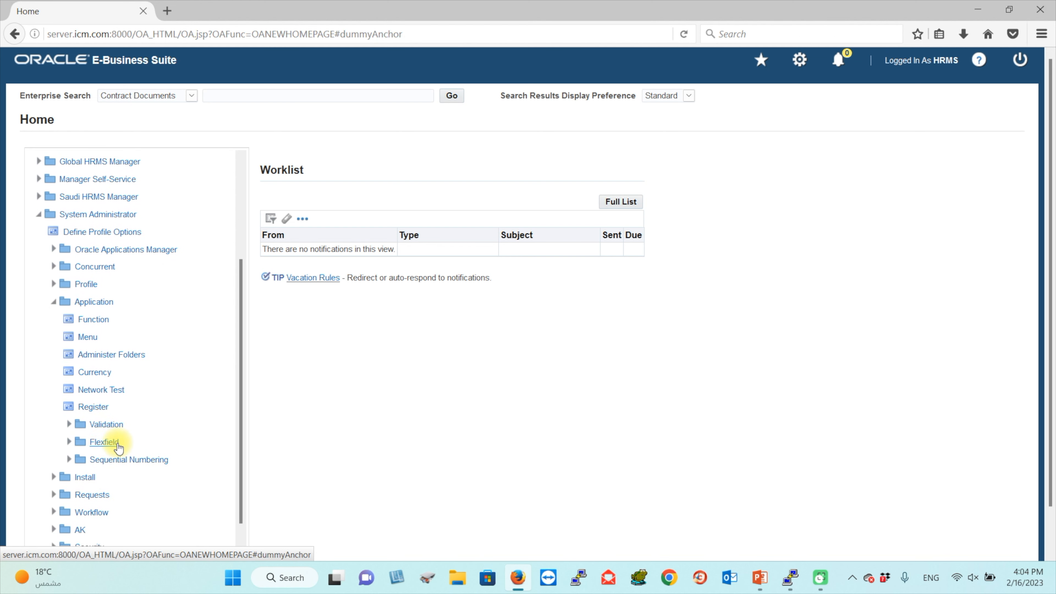
pyautogui.click(124, 442)
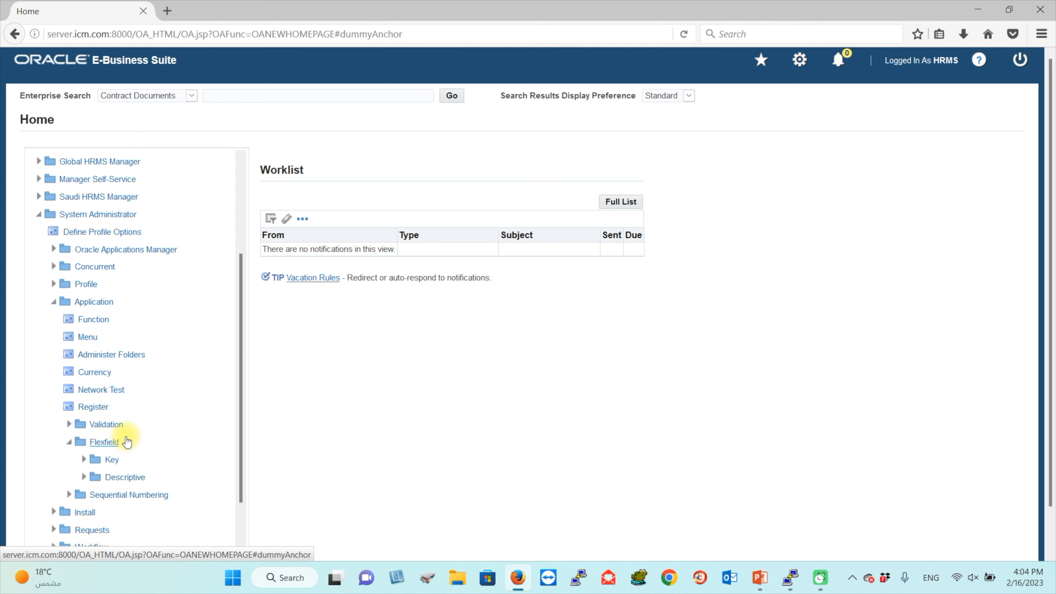
pyautogui.scroll(-2, 138, 387)
pyautogui.click(113, 400)
pyautogui.click(130, 416)
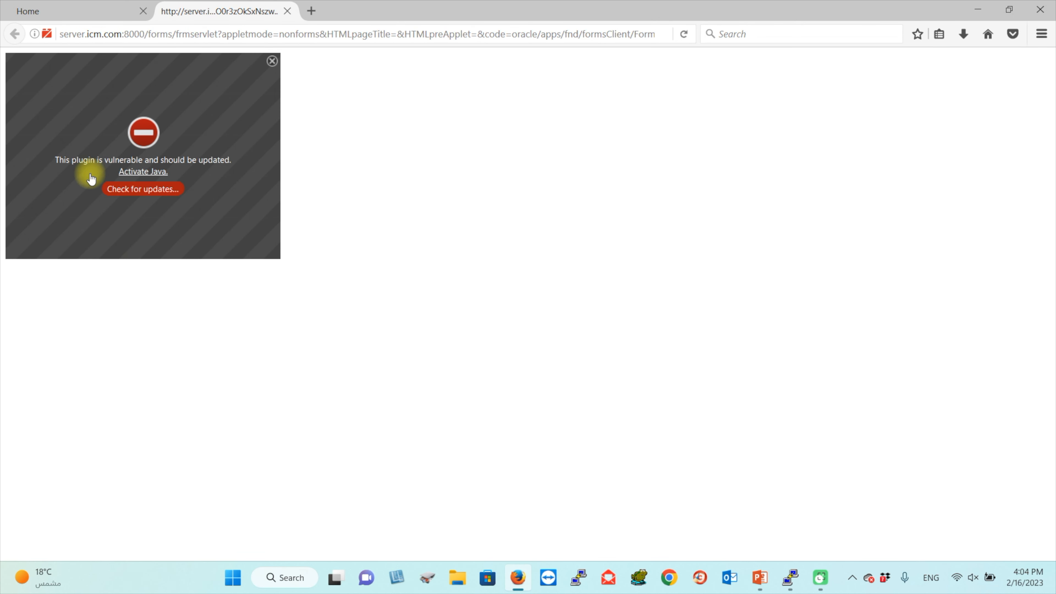
# Allow and remember the blocked Java plugin, and allow pop-ups for server.icm.com so the form can launch
pyautogui.click(47, 34)
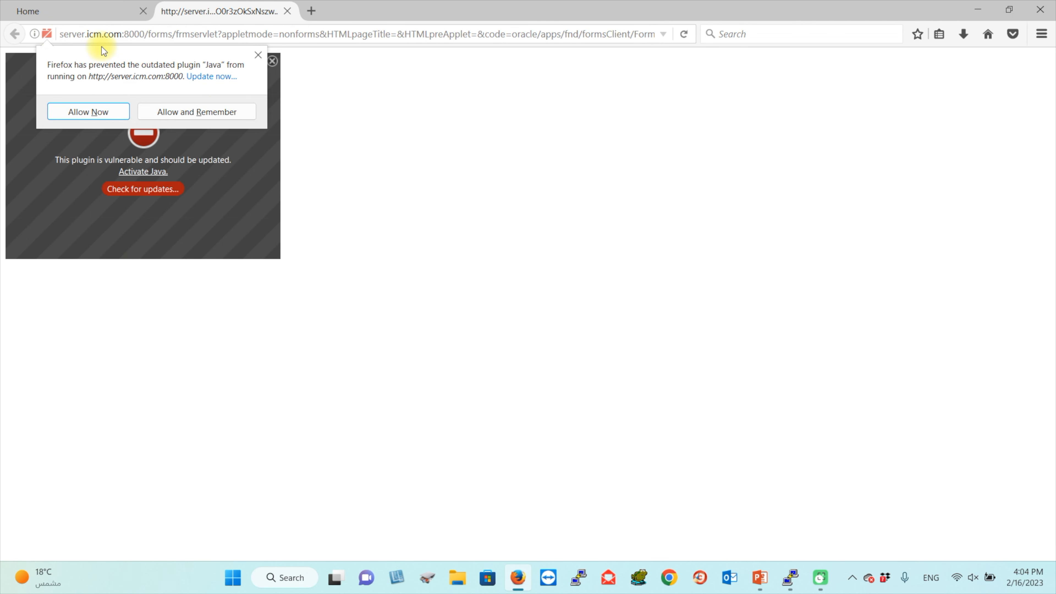
pyautogui.click(219, 116)
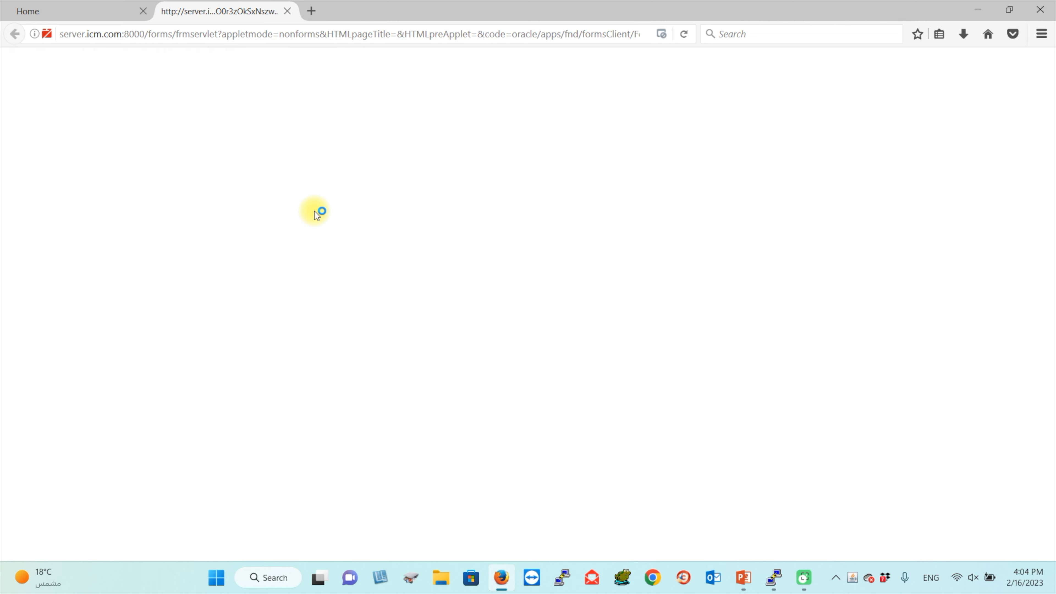
pyautogui.click(1017, 57)
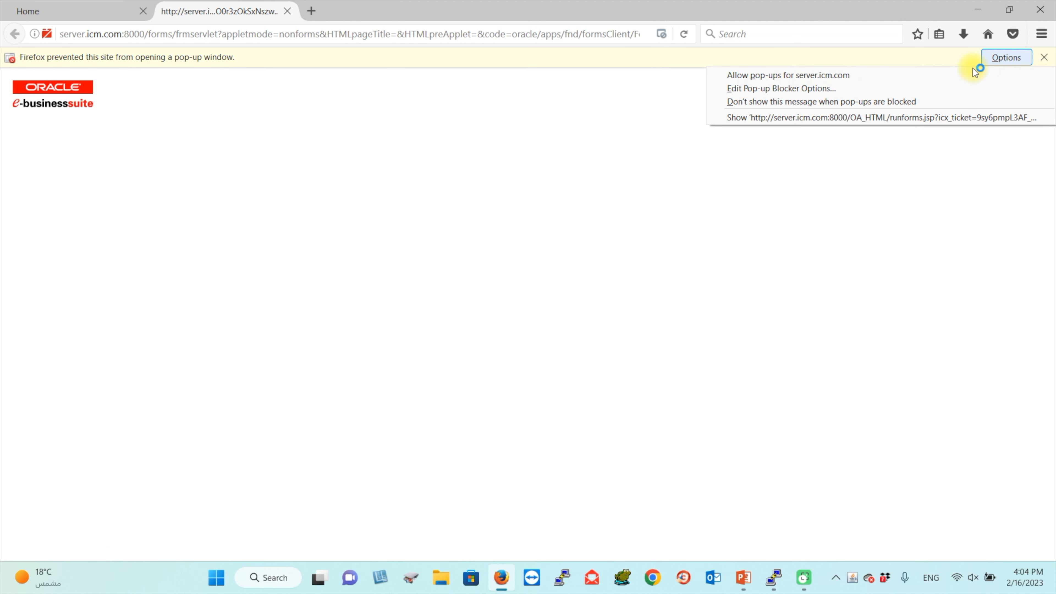
pyautogui.click(901, 76)
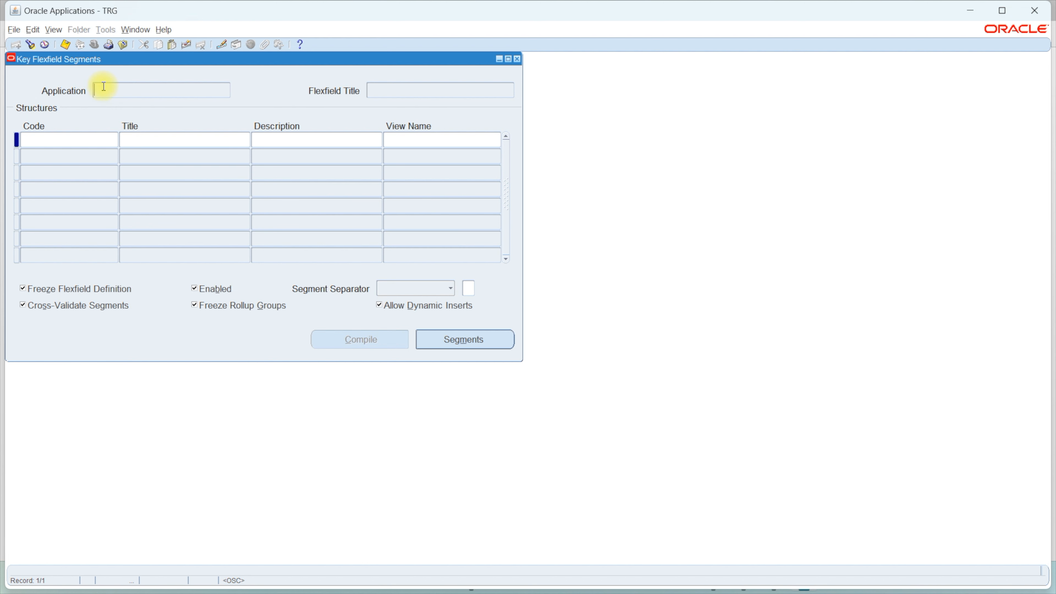
pyautogui.click(116, 88)
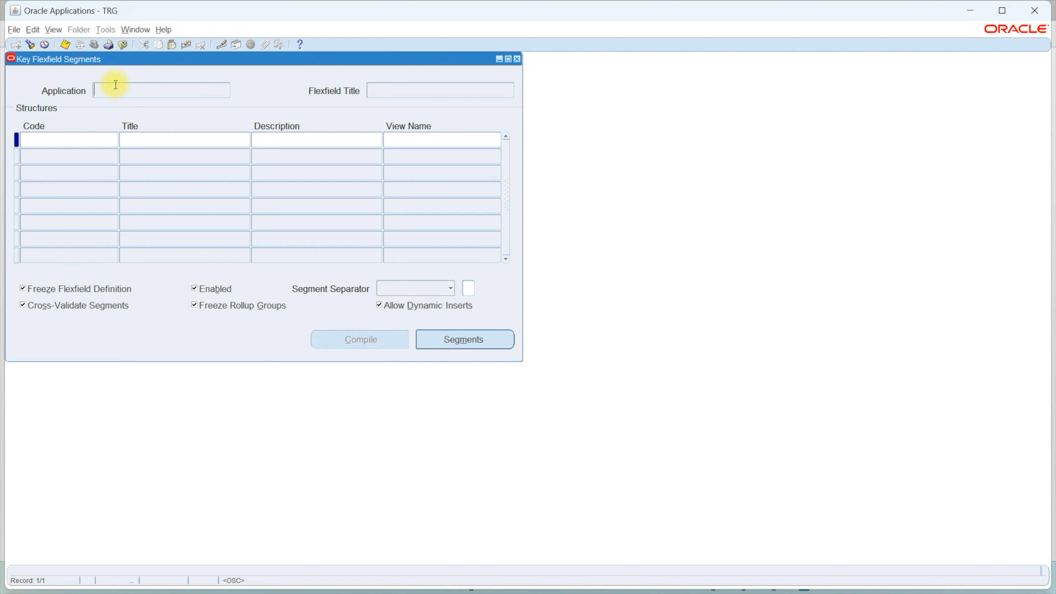
pyautogui.click(32, 43)
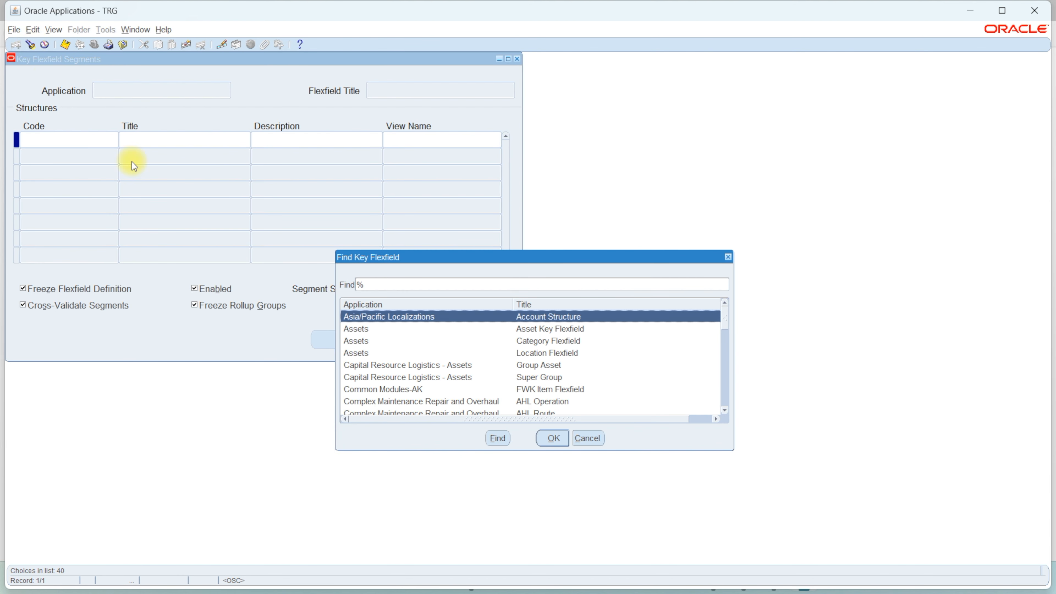
pyautogui.write('human Resources')
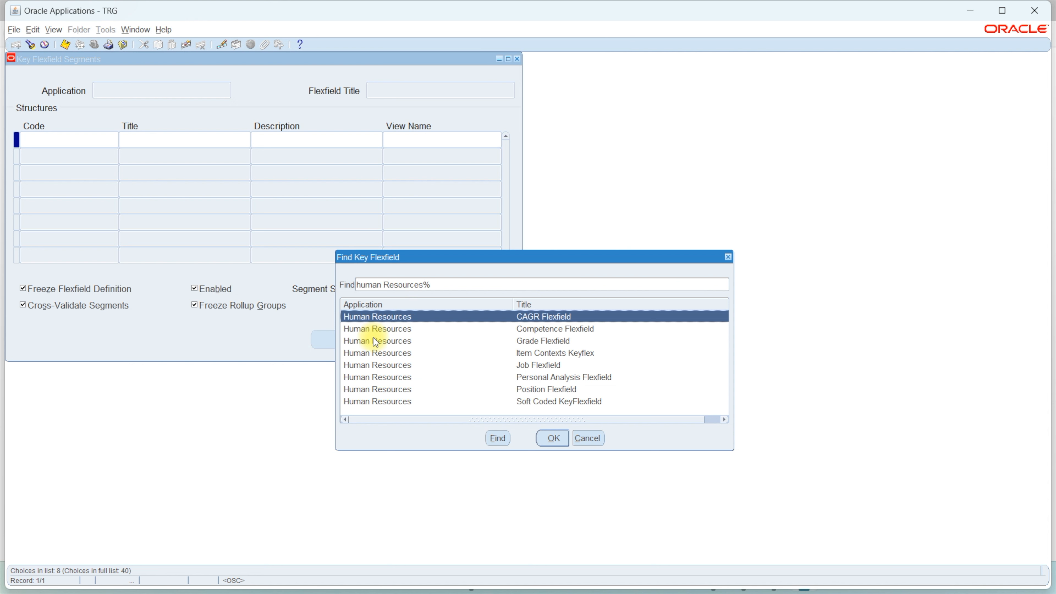
pyautogui.click(588, 438)
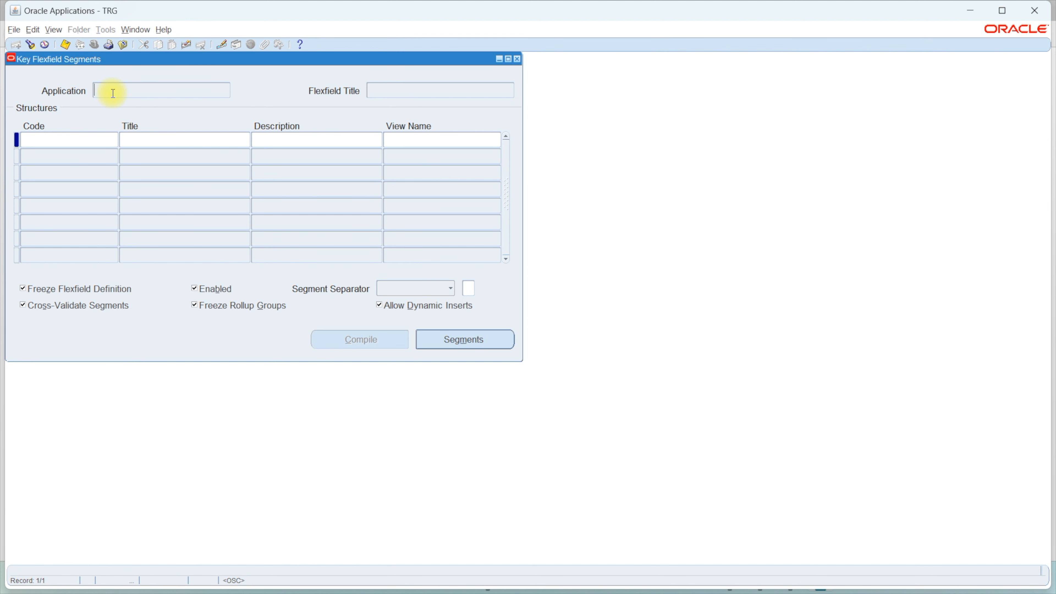
# Query the key flexfields belonging to the Human Resources application
pyautogui.press('F11')
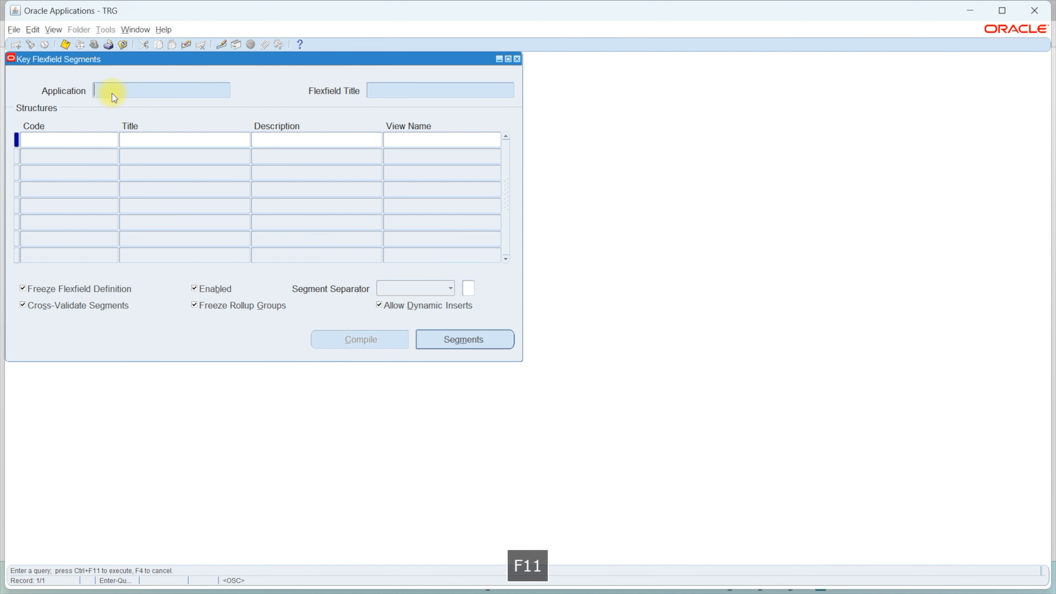
pyautogui.write('Humanr')
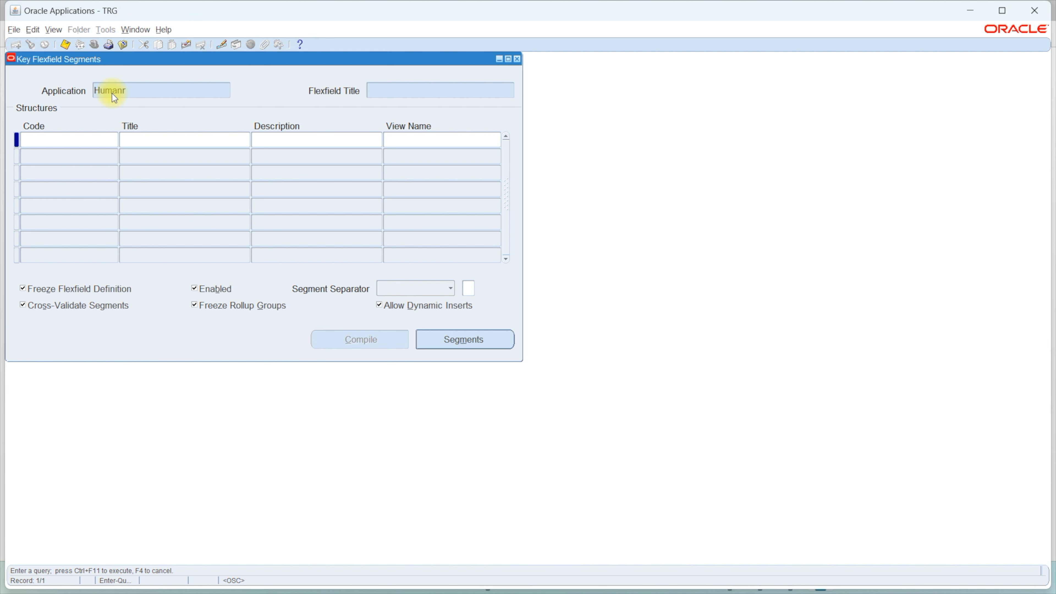
pyautogui.hotkey('ctrl', 'F11')
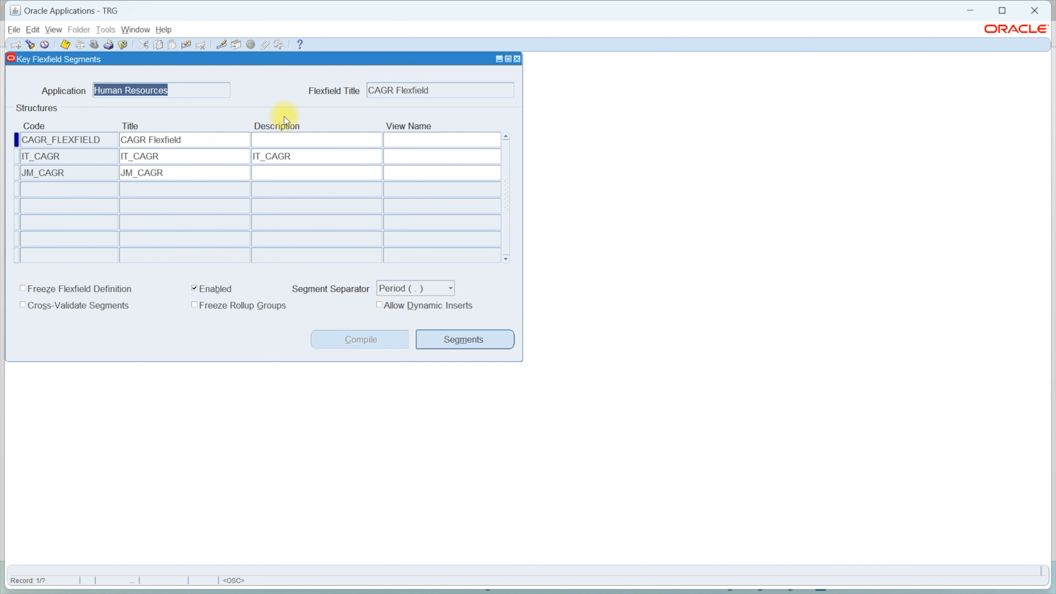
pyautogui.hotkey('alt', 'Tab')
pyautogui.hotkey('alt', 'Tab')
pyautogui.hotkey('alt', 'Tab')
pyautogui.hotkey('alt', 'Tab')
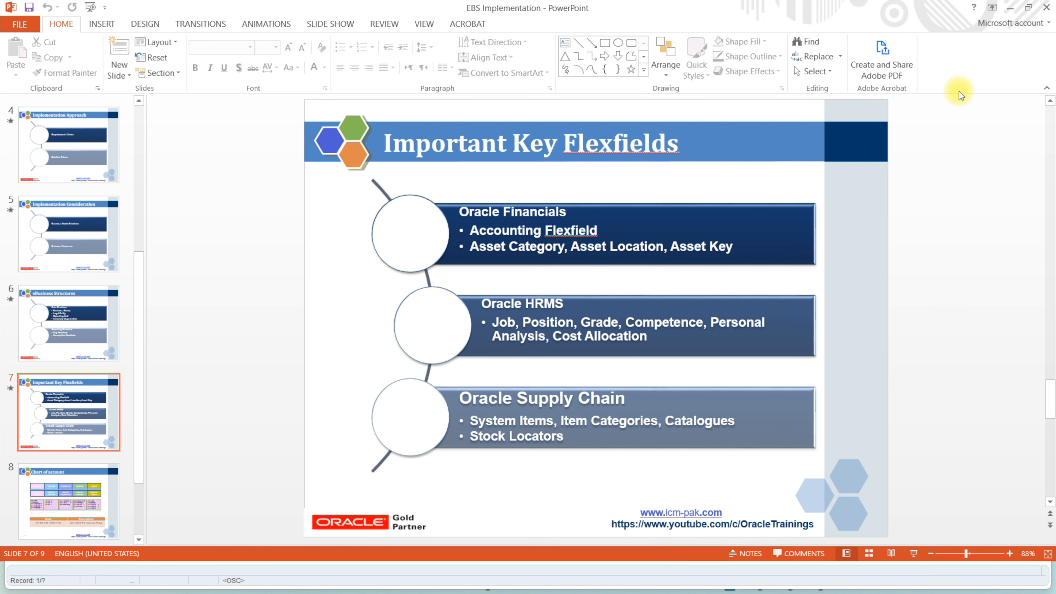
pyautogui.click(1008, 7)
pyautogui.click(1010, 7)
pyautogui.click(864, 71)
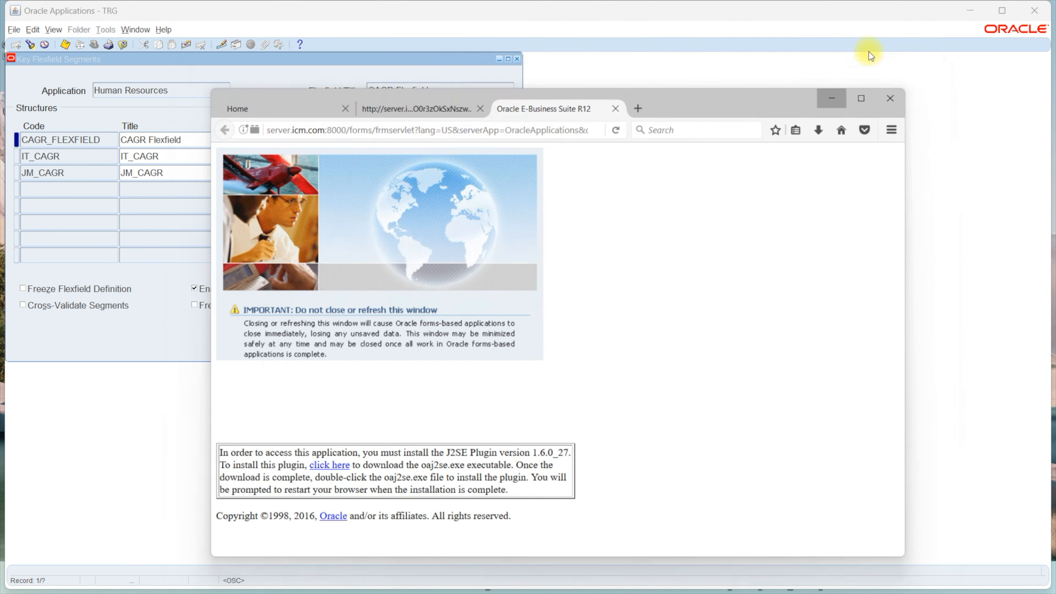
# Move through the queried Human Resources key flexfields to the Job Flexfield
pyautogui.click(406, 95)
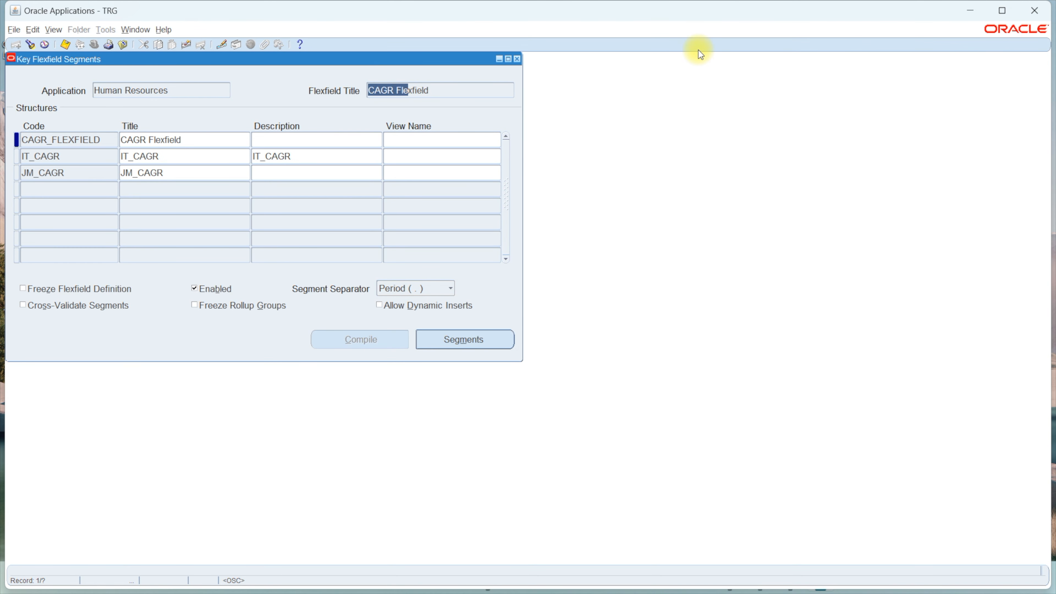
pyautogui.press('Down')
pyautogui.press('Down')
pyautogui.press('Down')
pyautogui.press('Down')
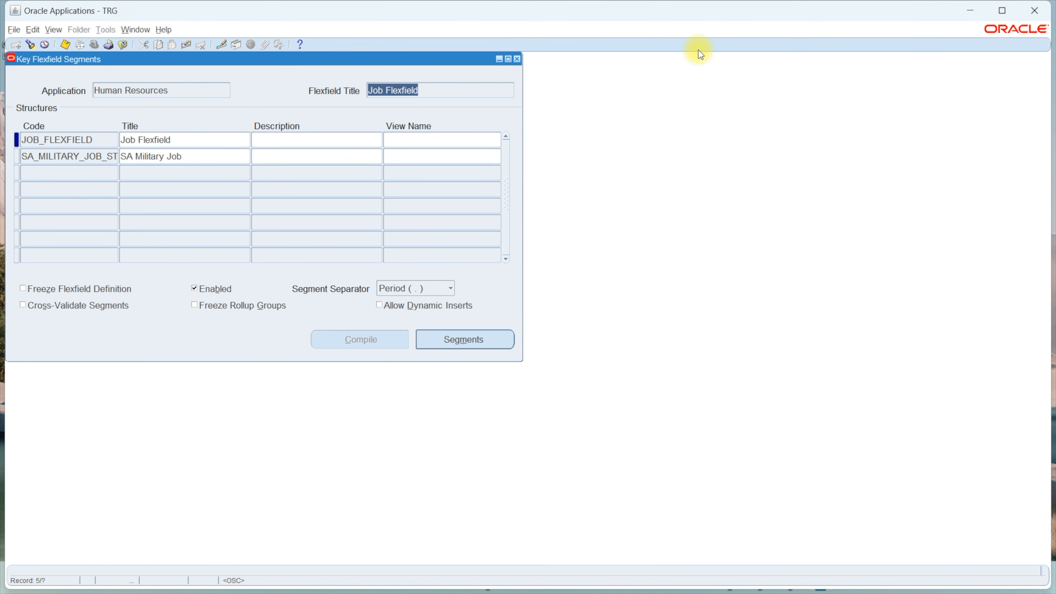
# Add a Job Flexfield structure with code and title ICM_JOBS, and allow dynamic inserts for it
pyautogui.click(61, 174)
pyautogui.write('ICM')
pyautogui.write('_j')
pyautogui.write('JOBS')
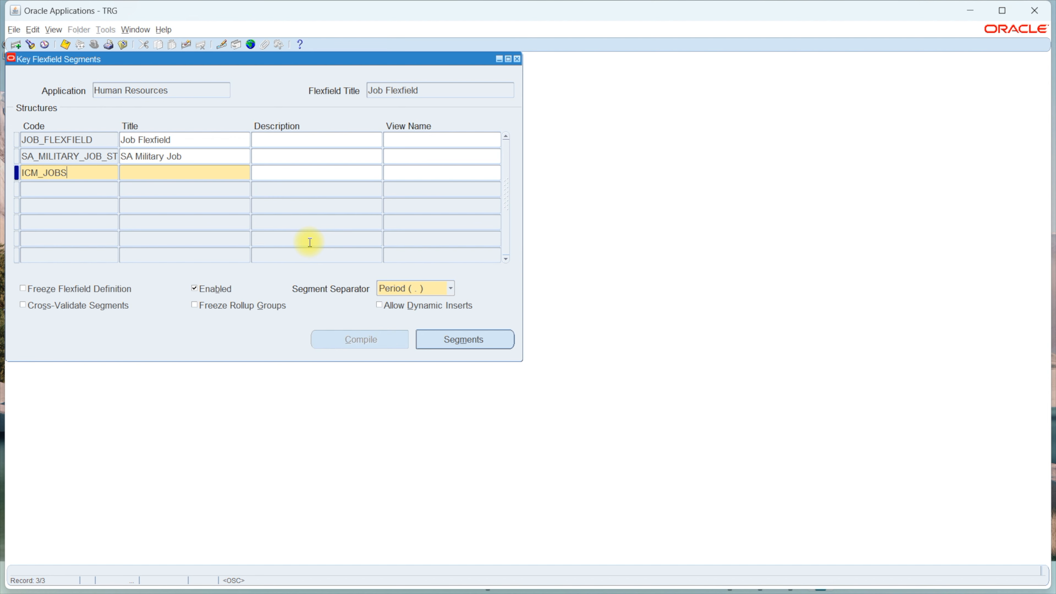
pyautogui.press('Tab')
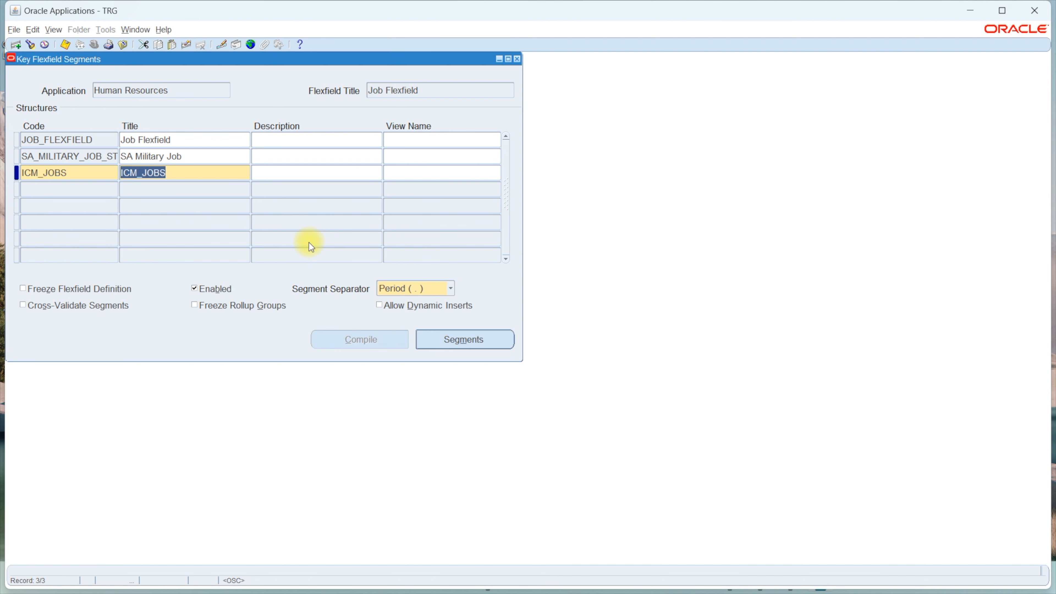
pyautogui.click(382, 307)
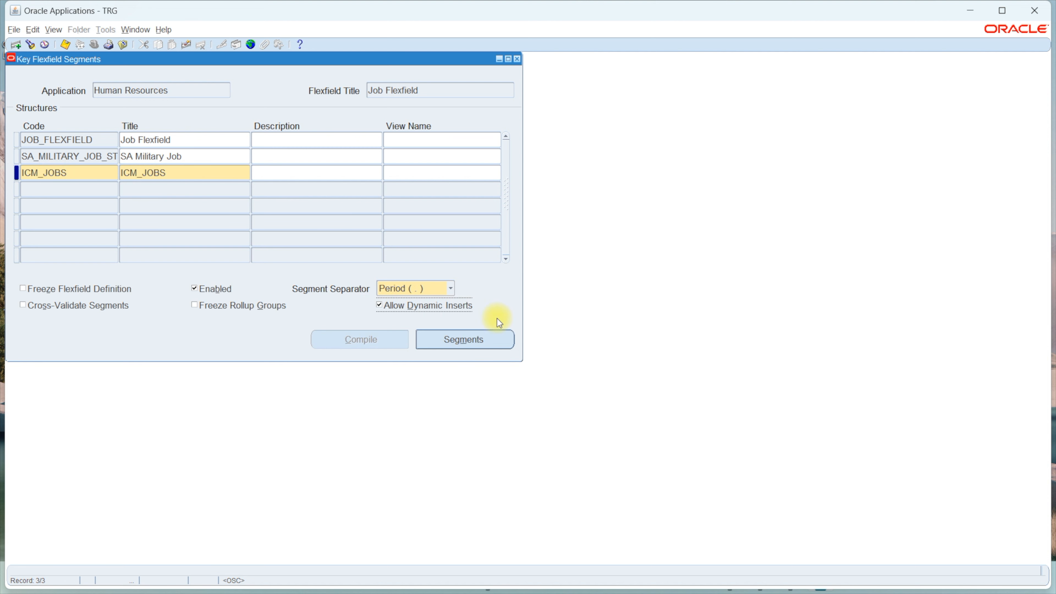
# Open the segments of ICM_JOBS and define segment 1 with name and window prompt JOB_CODE on column SEGMENT1
pyautogui.click(479, 350)
pyautogui.write('1')
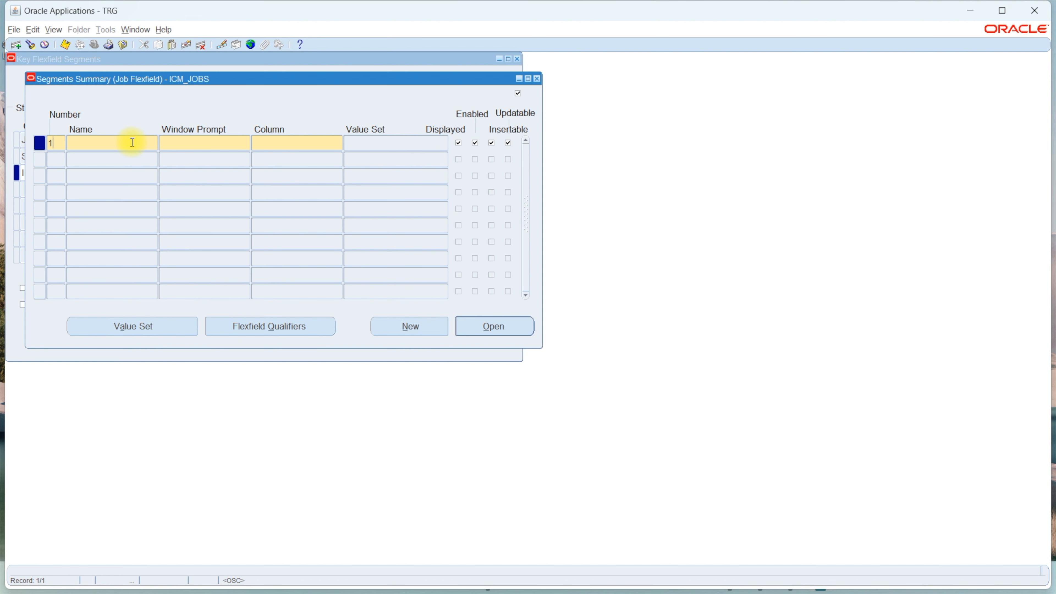
pyautogui.click(107, 144)
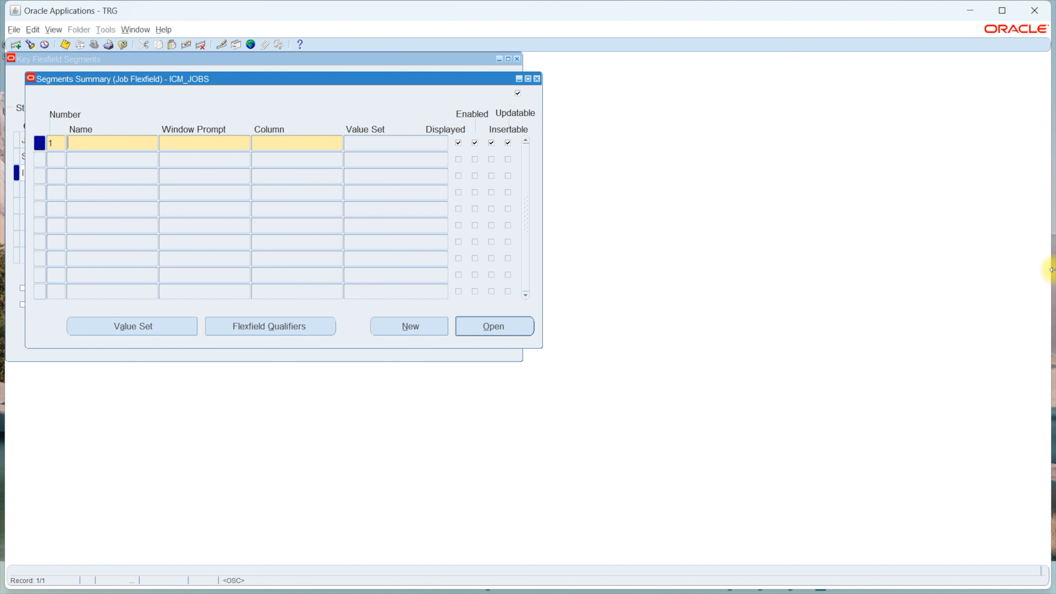
pyautogui.write('job')
pyautogui.press('BackSpace')
pyautogui.press('BackSpace')
pyautogui.press('BackSpace')
pyautogui.write('job')
pyautogui.press('BackSpace')
pyautogui.press('BackSpace')
pyautogui.press('BackSpace')
pyautogui.write('job')
pyautogui.press('BackSpace')
pyautogui.press('BackSpace')
pyautogui.press('BackSpace')
pyautogui.write('JOB_CODE')
pyautogui.press('Tab')
pyautogui.press('Tab')
pyautogui.write('SEGMENT1')
pyautogui.press('Tab')
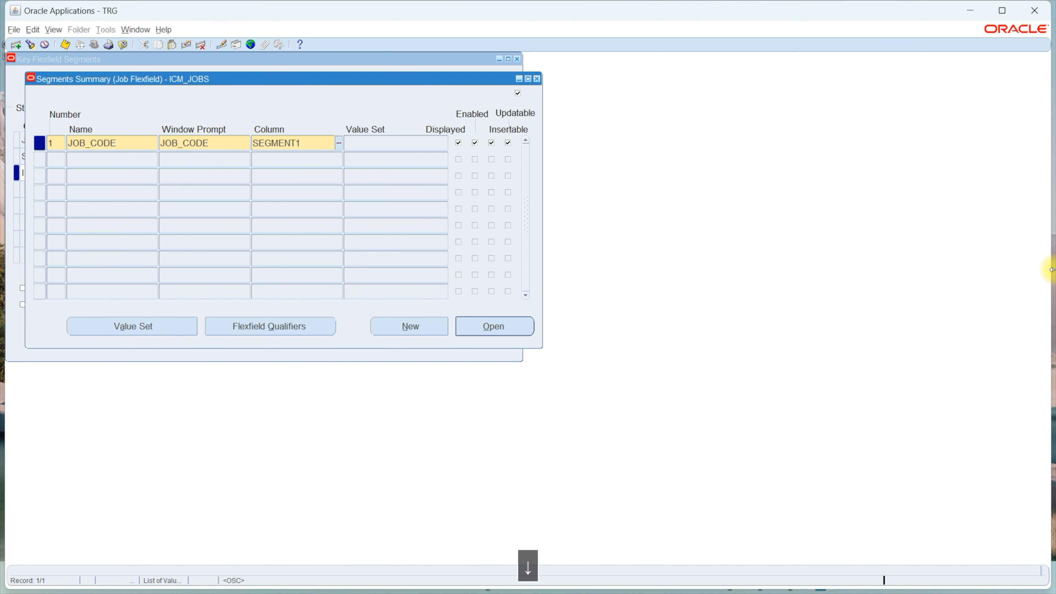
pyautogui.press('space')
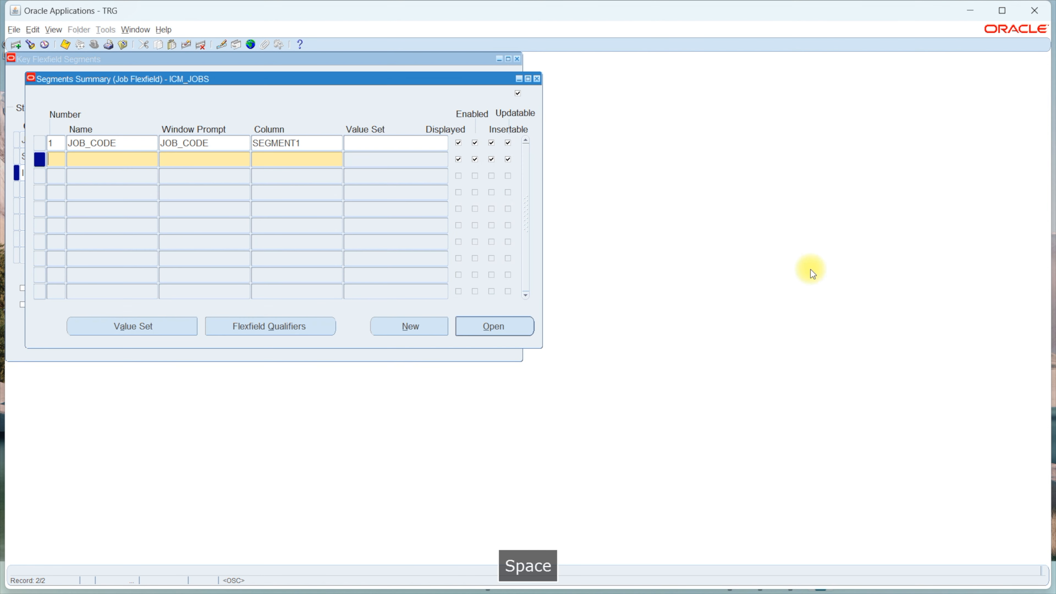
# Define segment 2 with name and window prompt JOB_DESC on column SEGMENT2, and save the structure's segments
pyautogui.press('Tab')
pyautogui.write('JOB_DESC')
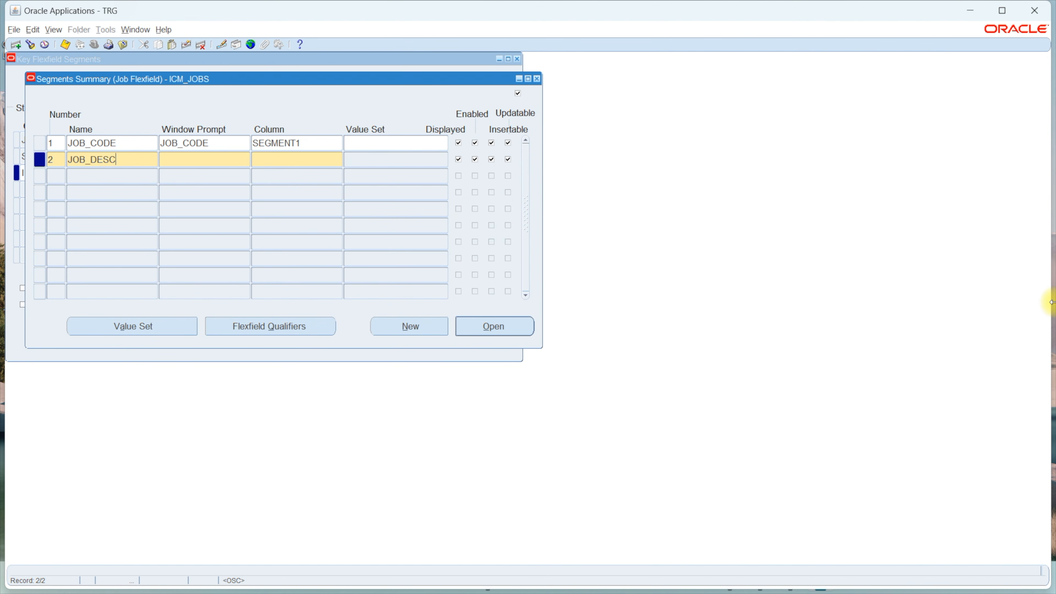
pyautogui.press('Tab')
pyautogui.press('Tab')
pyautogui.write('SEGMENT2')
pyautogui.press('Tab')
pyautogui.hotkey('ctrl', 's')
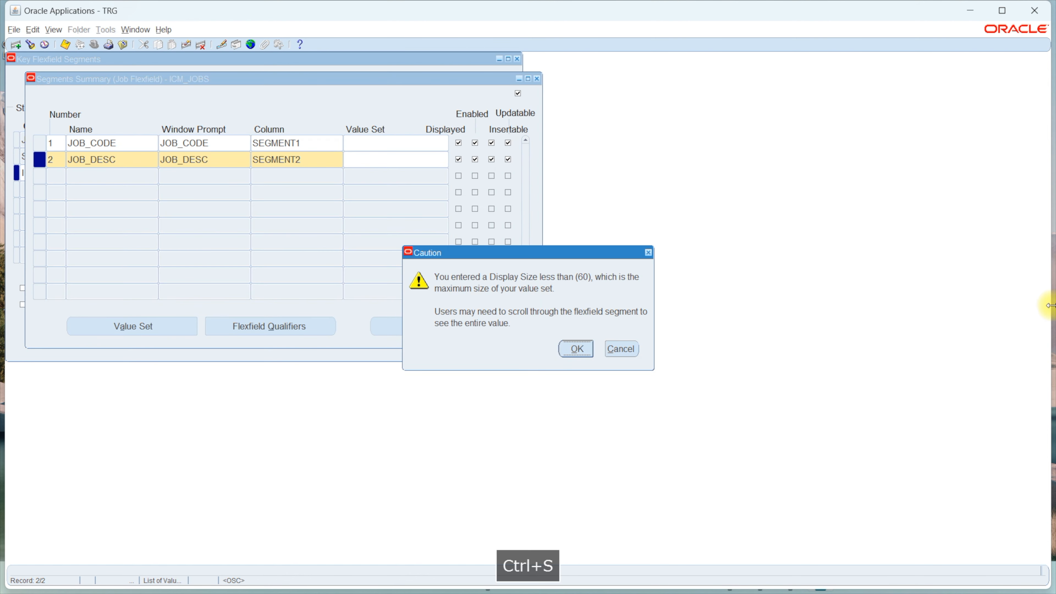
pyautogui.press('space')
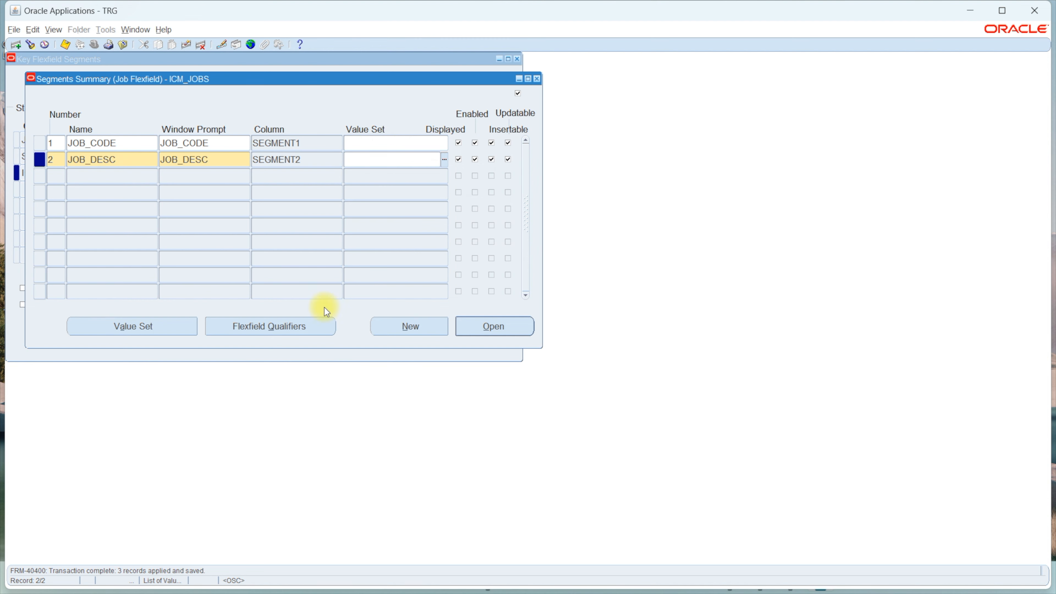
# Check the flexfield qualifiers available for the JOB_CODE segment
pyautogui.click(201, 142)
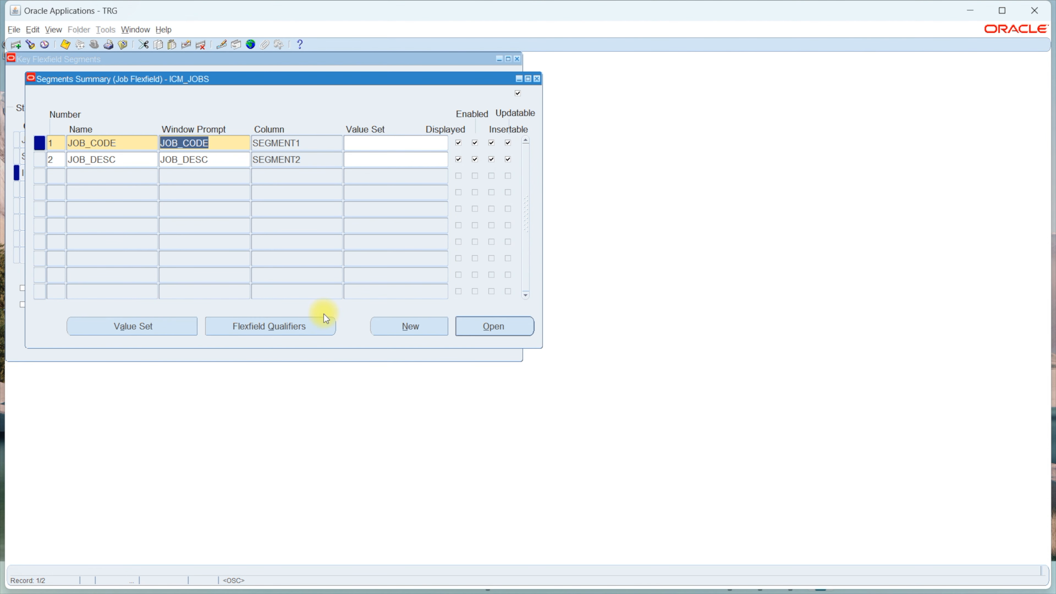
pyautogui.click(316, 326)
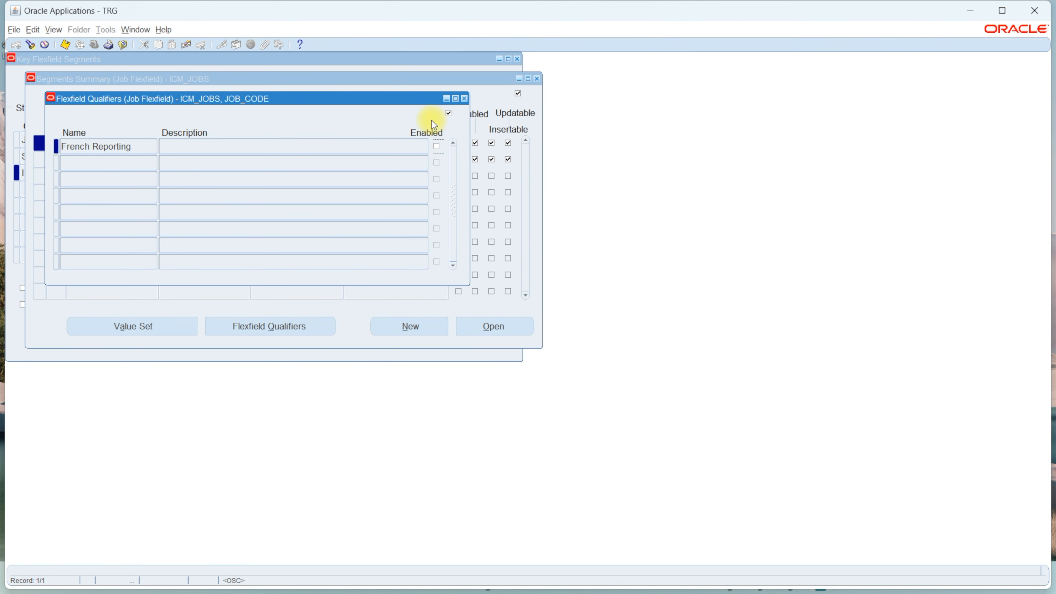
pyautogui.click(465, 99)
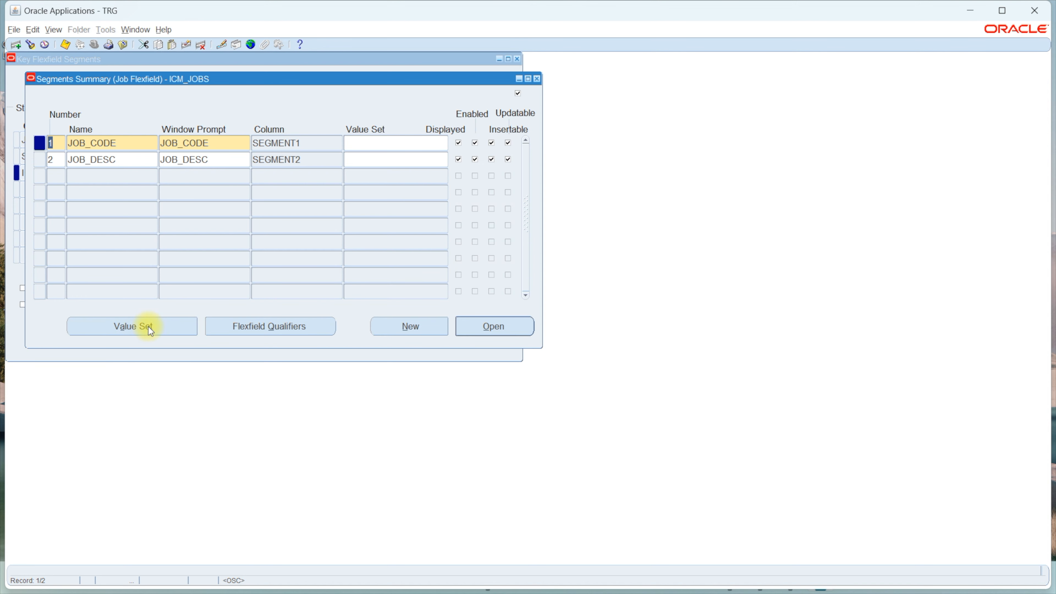
# Create a value set named ICM_JOBCODE with format type Char, maximum size 5 and independent validation
pyautogui.click(167, 330)
pyautogui.moveTo(146, 58); pyautogui.dragTo(636, 144)
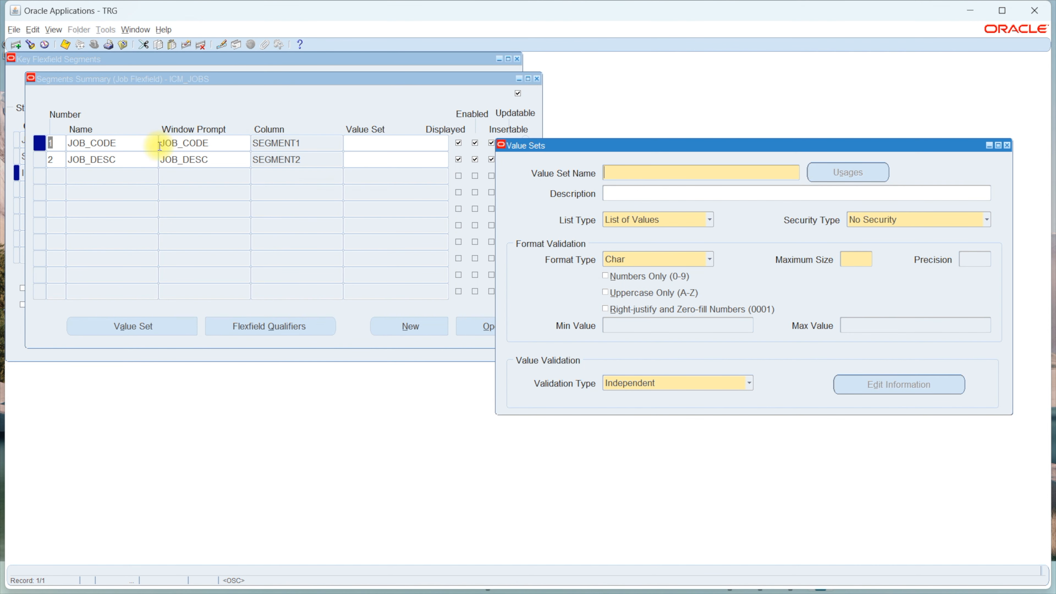
pyautogui.write('ICM_CO')
pyautogui.press('BackSpace')
pyautogui.press('BackSpace')
pyautogui.write('JOBCODE')
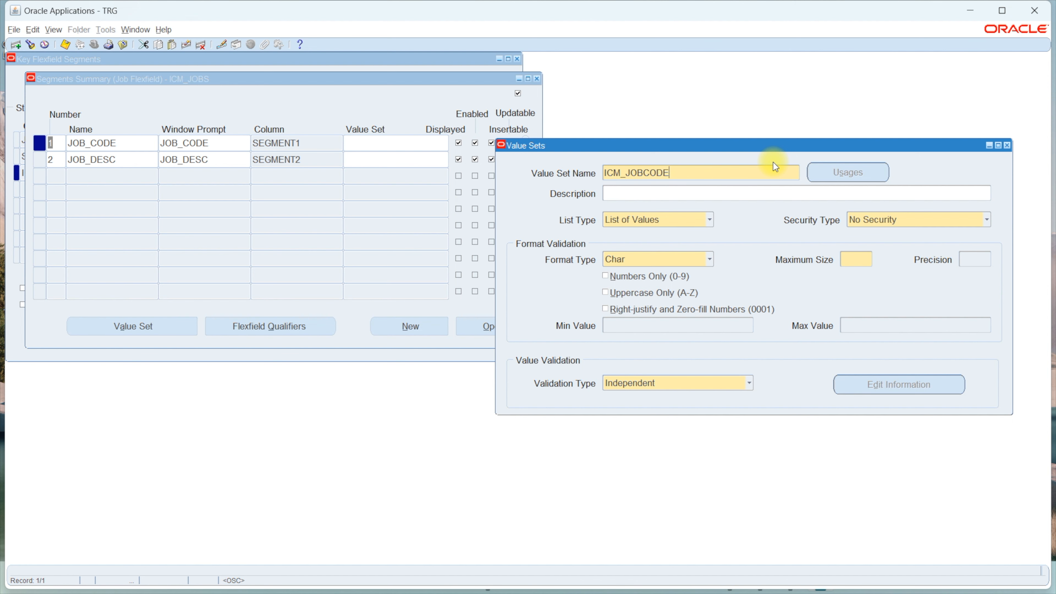
pyautogui.press('Down')
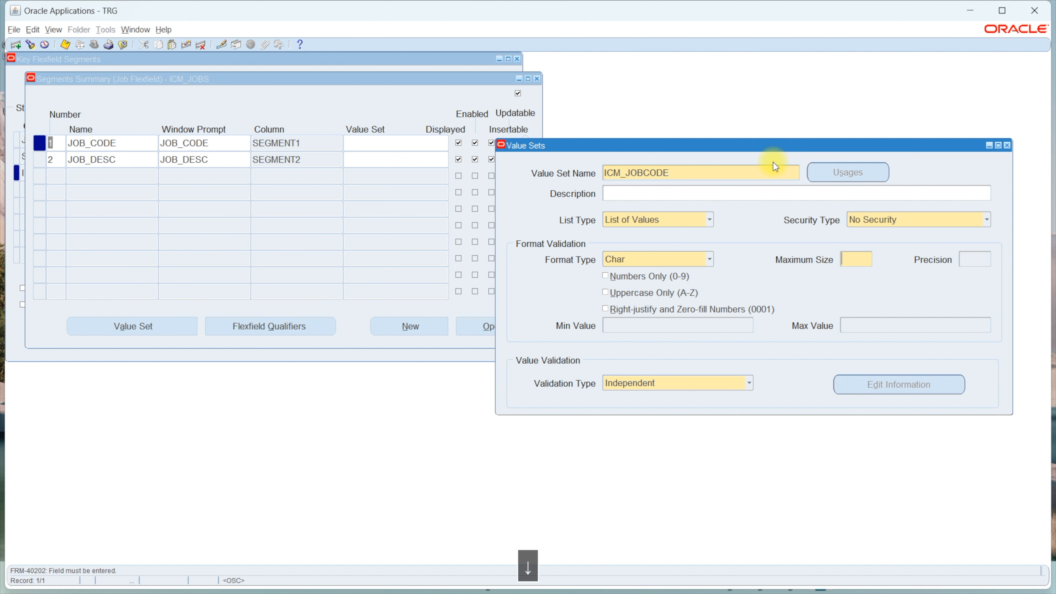
pyautogui.press('Down')
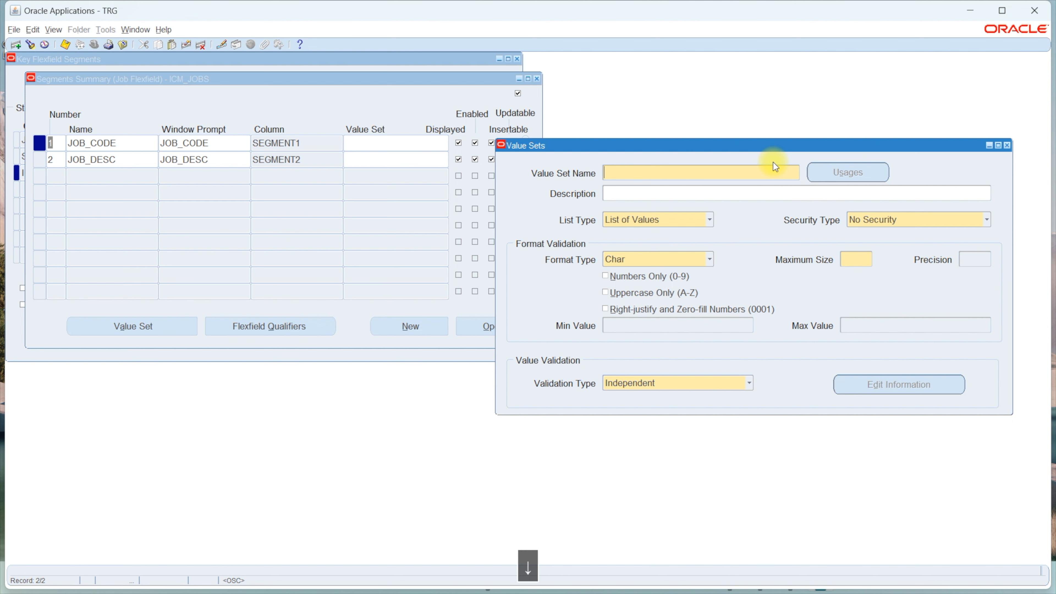
# Add a second value set named ICM_JOBS with a maximum size of 50
pyautogui.write('ICM_JO')
pyautogui.press('BackSpace')
pyautogui.press('BackSpace')
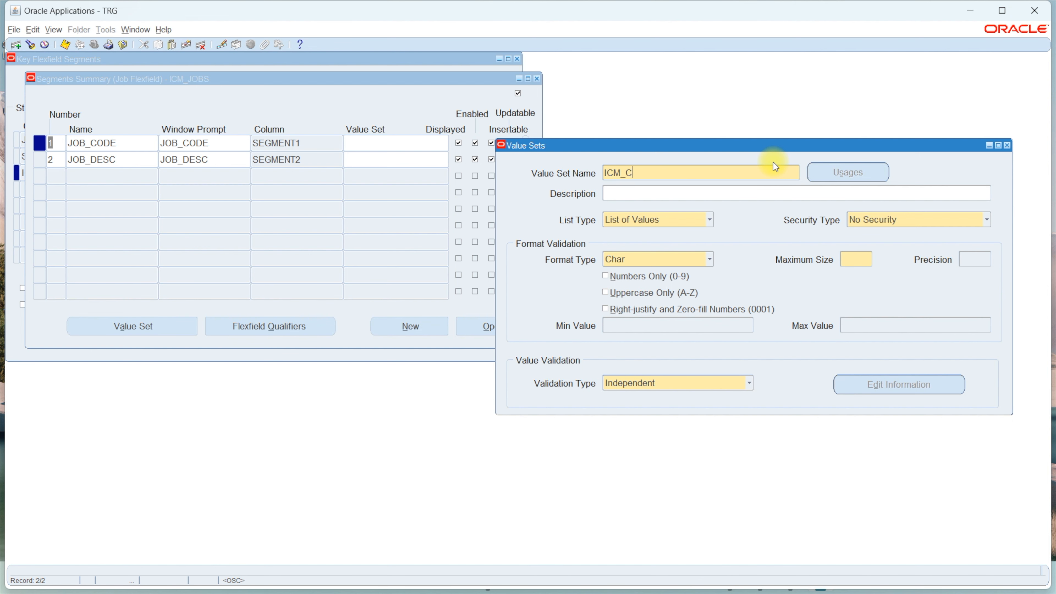
pyautogui.write('JOBS')
pyautogui.press('Down')
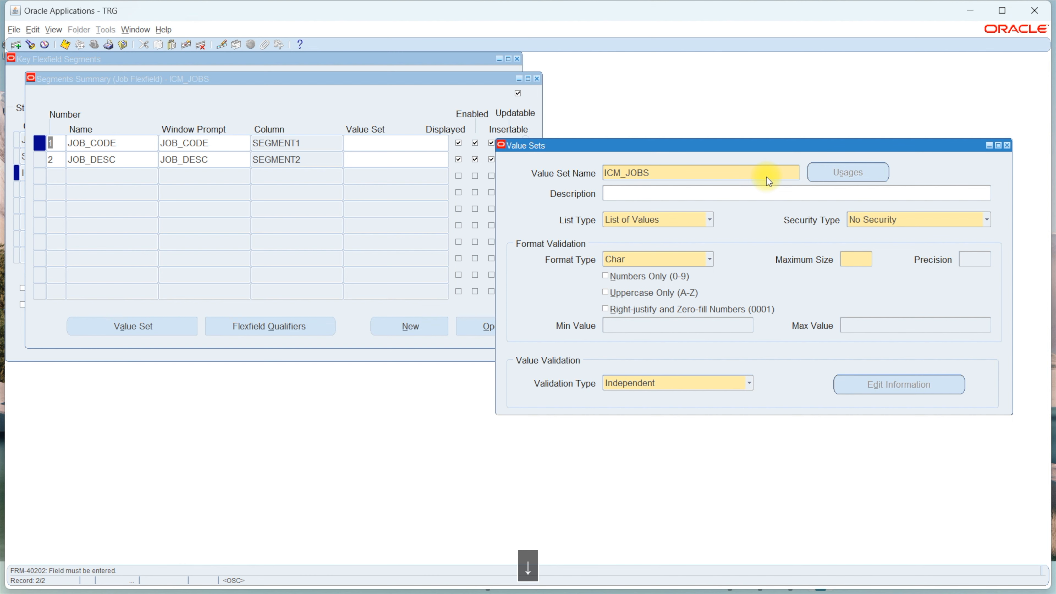
pyautogui.write('50')
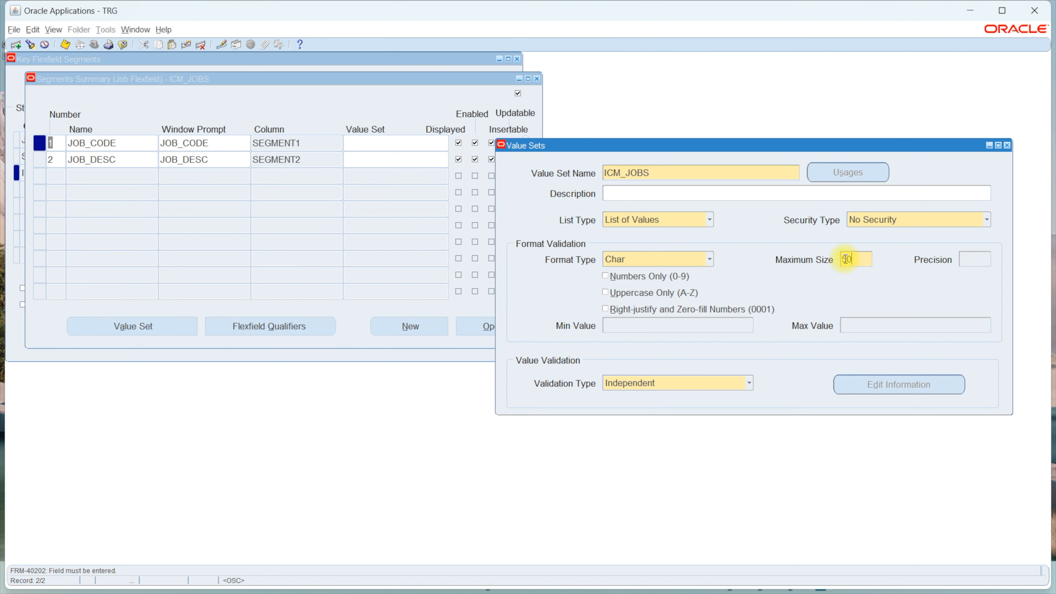
# Keep format type Char and validation type Independent for ICM_JOBS, and save the value sets
pyautogui.click(668, 260)
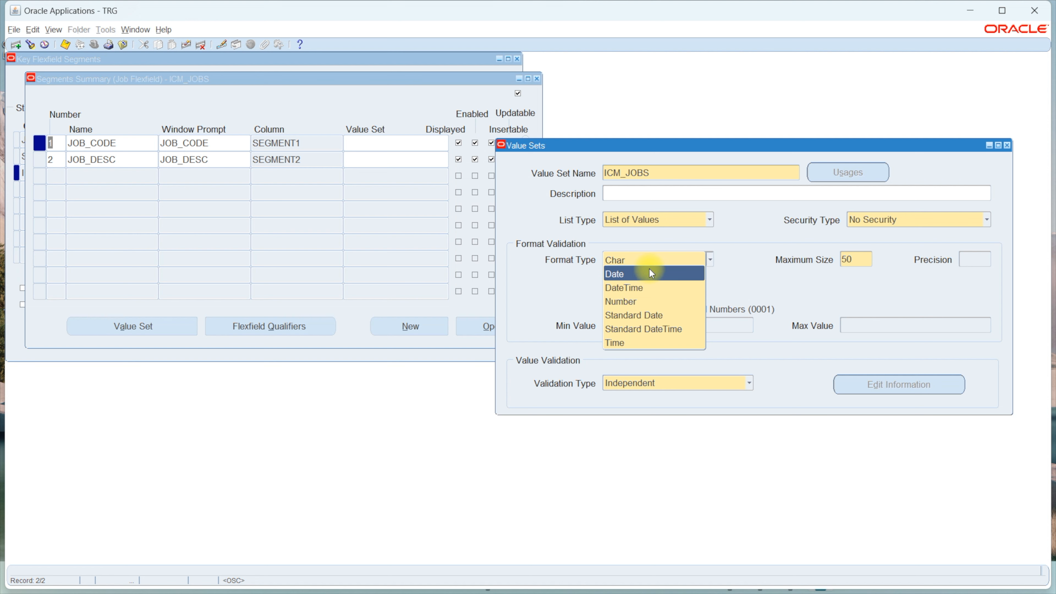
pyautogui.click(670, 260)
pyautogui.doubleClick(863, 255)
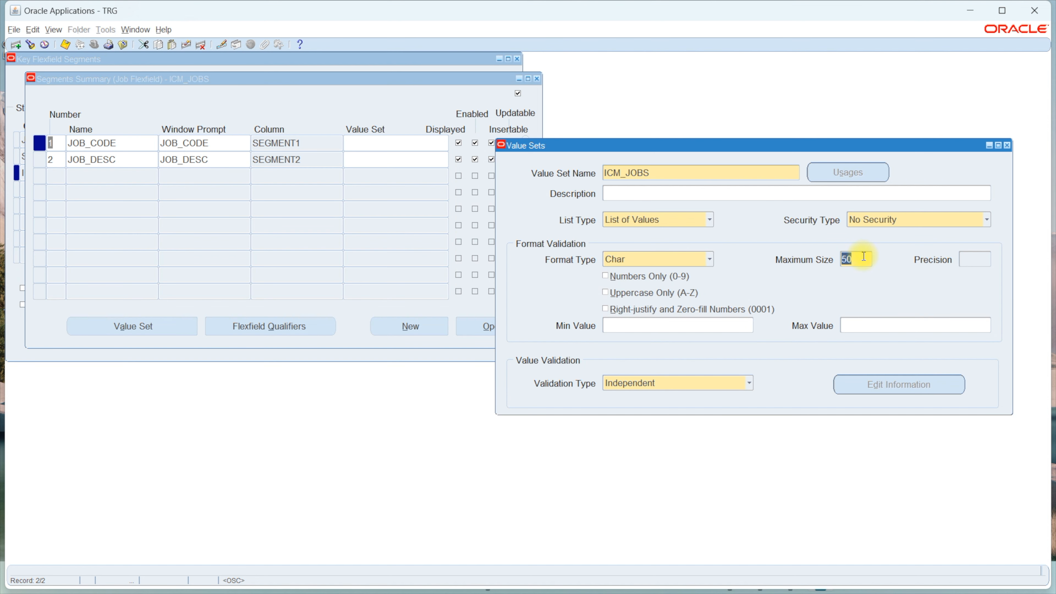
pyautogui.click(674, 384)
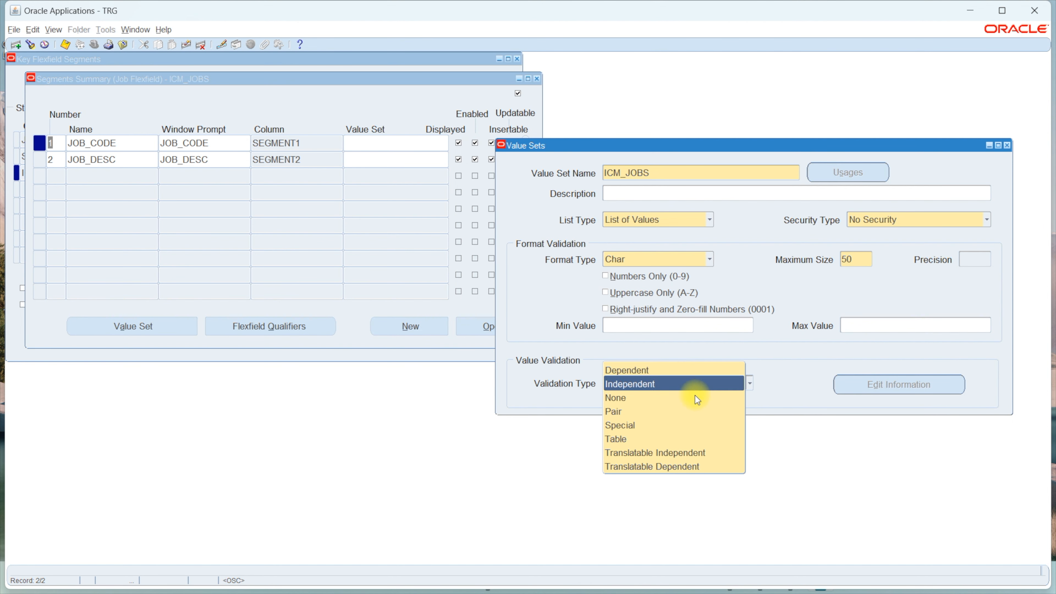
pyautogui.click(688, 387)
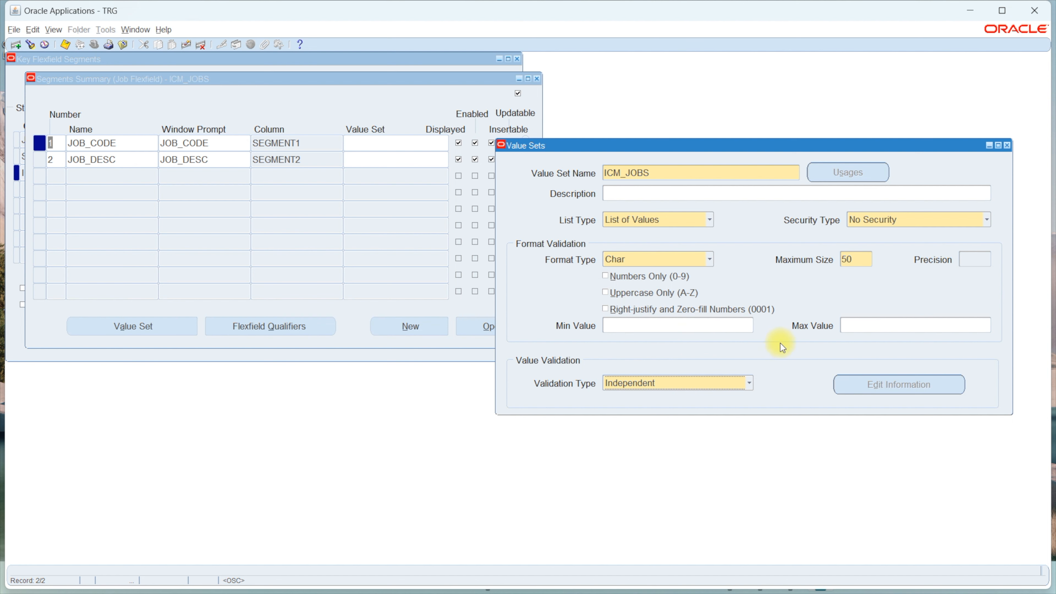
pyautogui.hotkey('ctrl', 's')
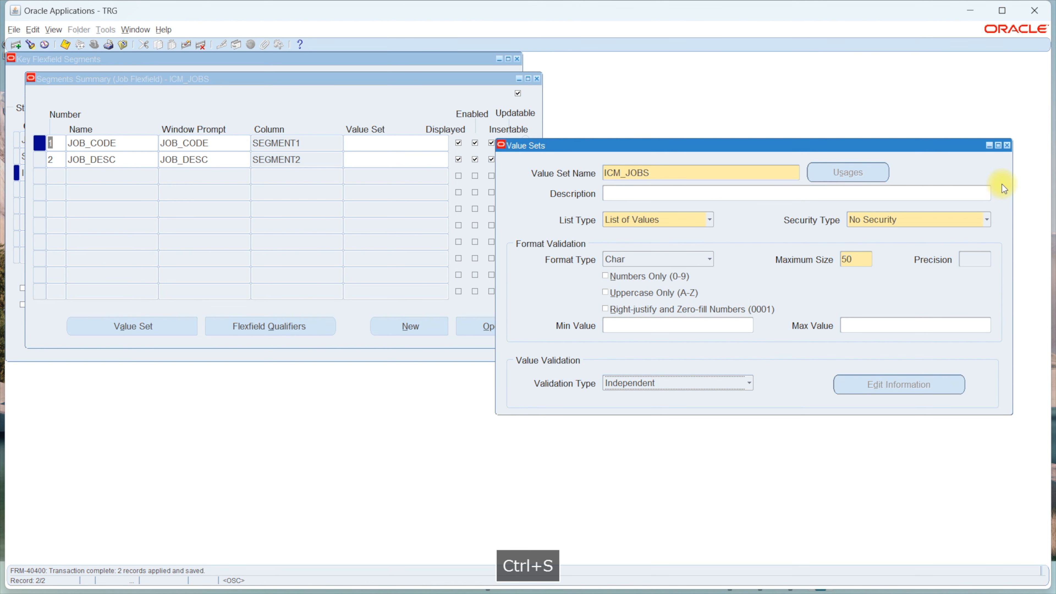
pyautogui.click(1008, 145)
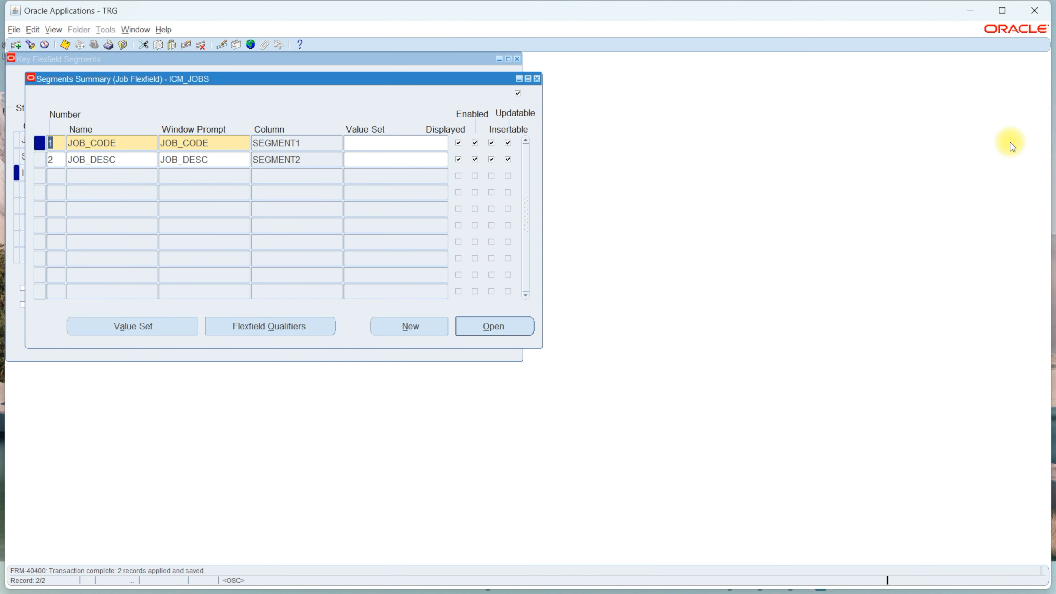
# Assign the value set ICM_JOBCODE to the JOB_CODE segment
pyautogui.click(375, 146)
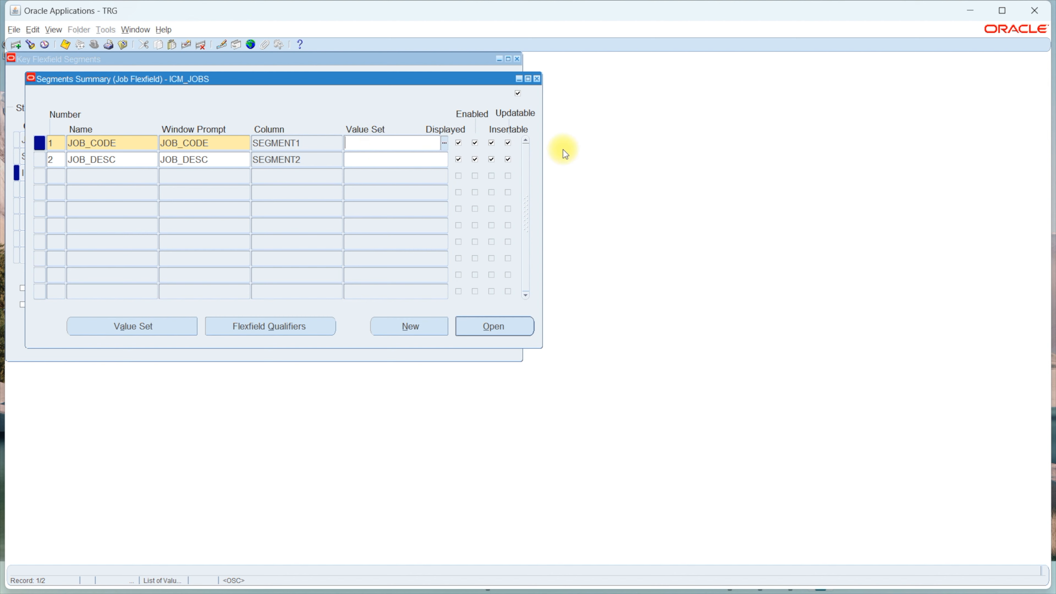
pyautogui.write('ICM_JO')
pyautogui.press('Tab')
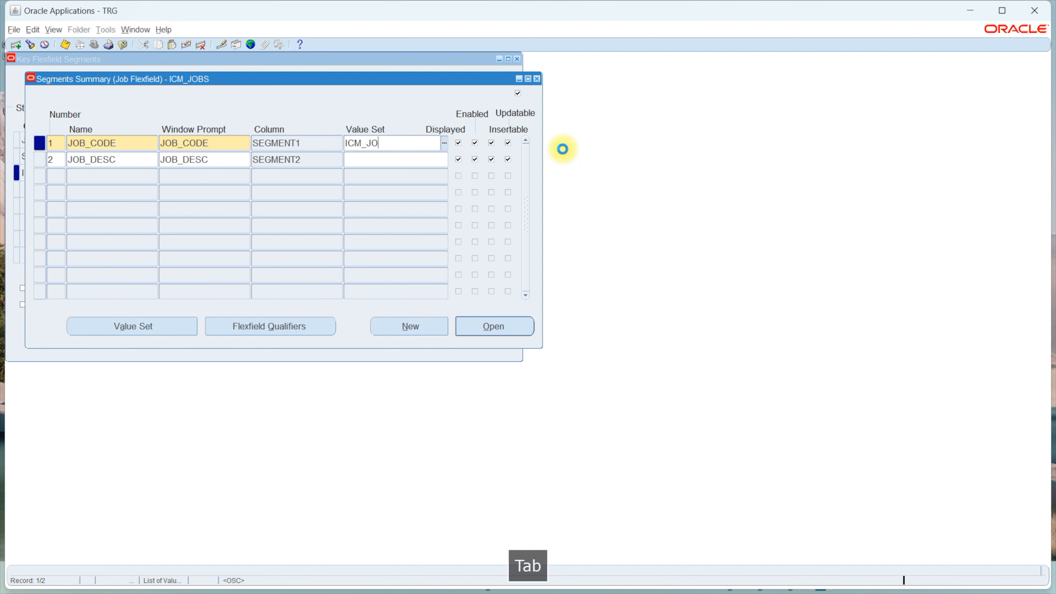
pyautogui.click(561, 406)
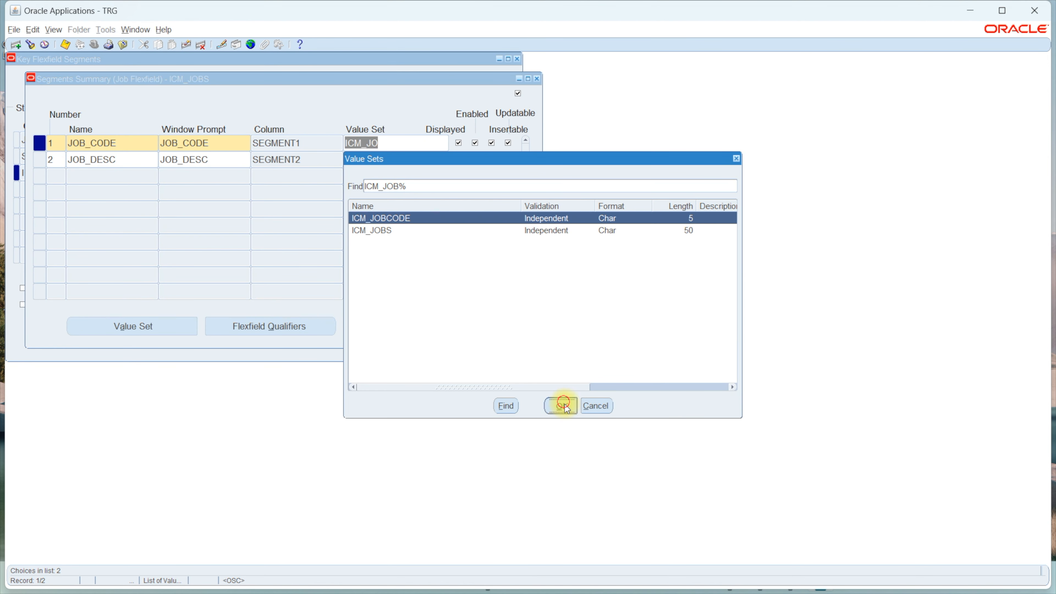
# Assign the value set ICM_JOBS to the JOB_DESC segment and save the segments
pyautogui.click(383, 159)
pyautogui.write('ICM')
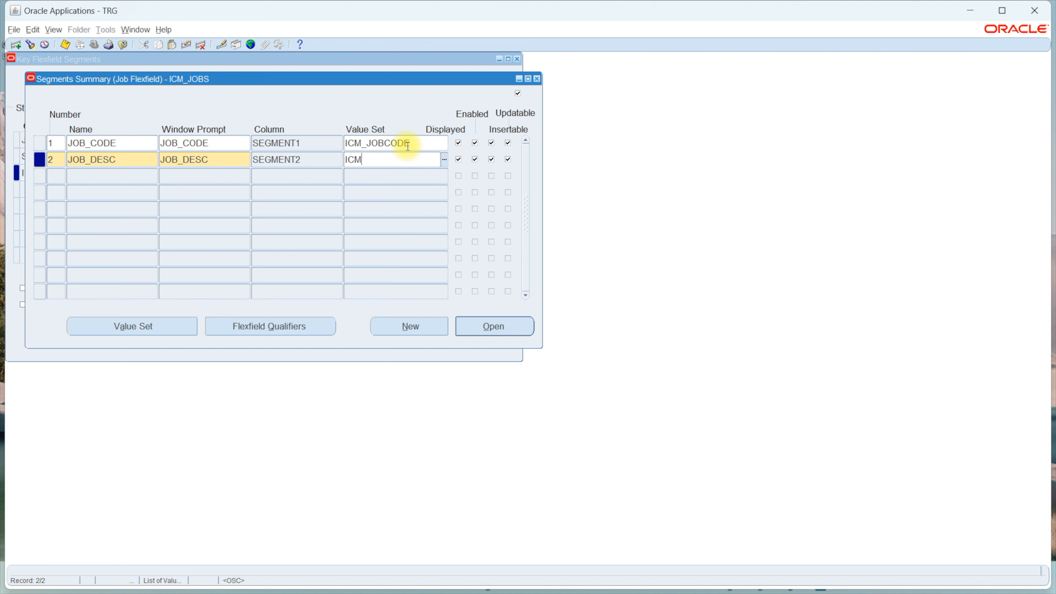
pyautogui.write('_JOBS')
pyautogui.press('Tab')
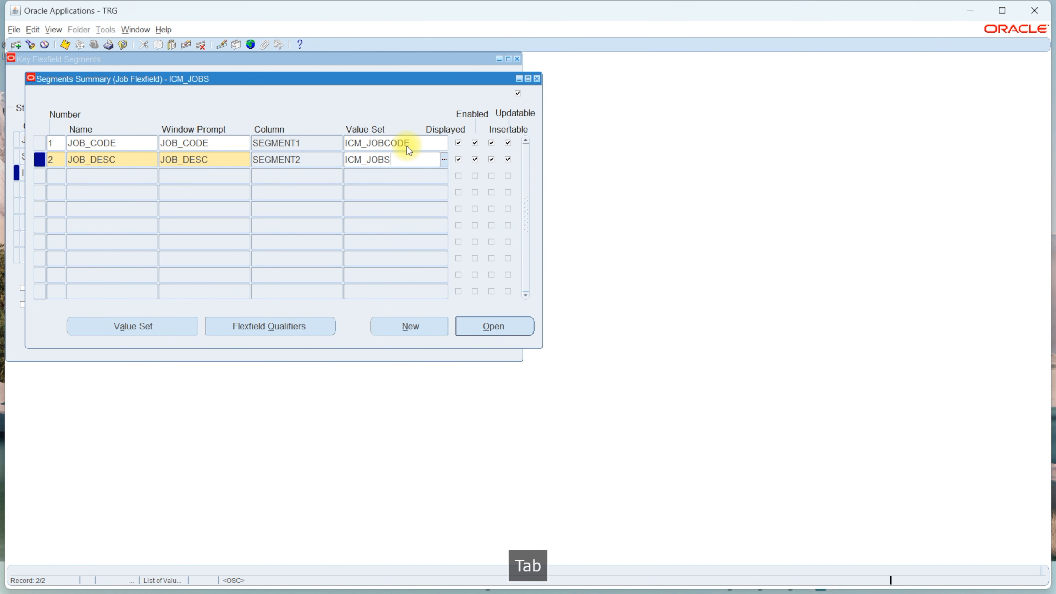
pyautogui.hotkey('ctrl', 's')
pyautogui.click(576, 349)
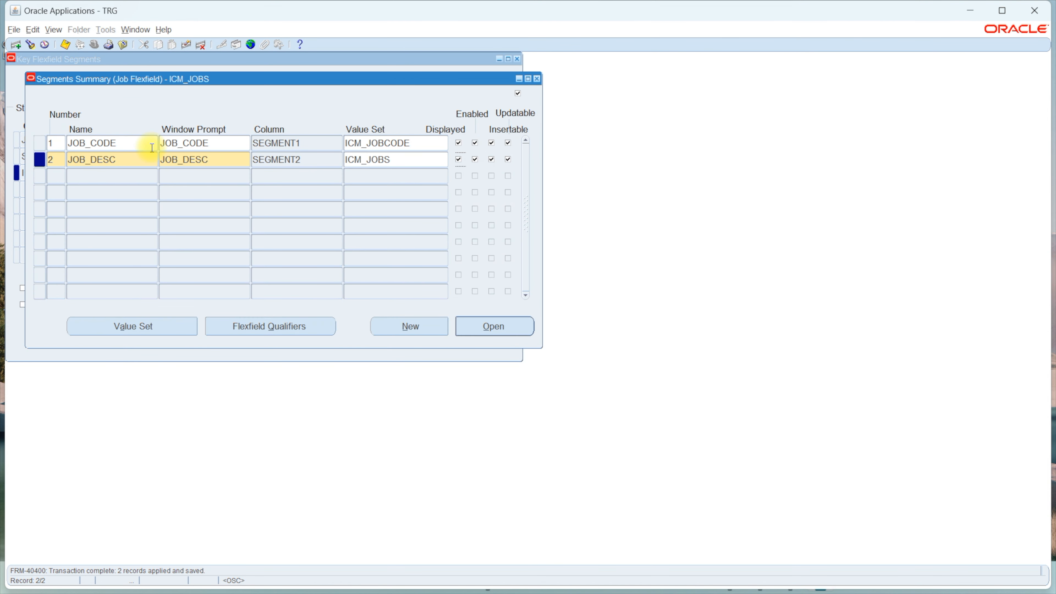
# Freeze the flexfield definition of the ICM_JOBS structure, then save and compile it
pyautogui.click(538, 79)
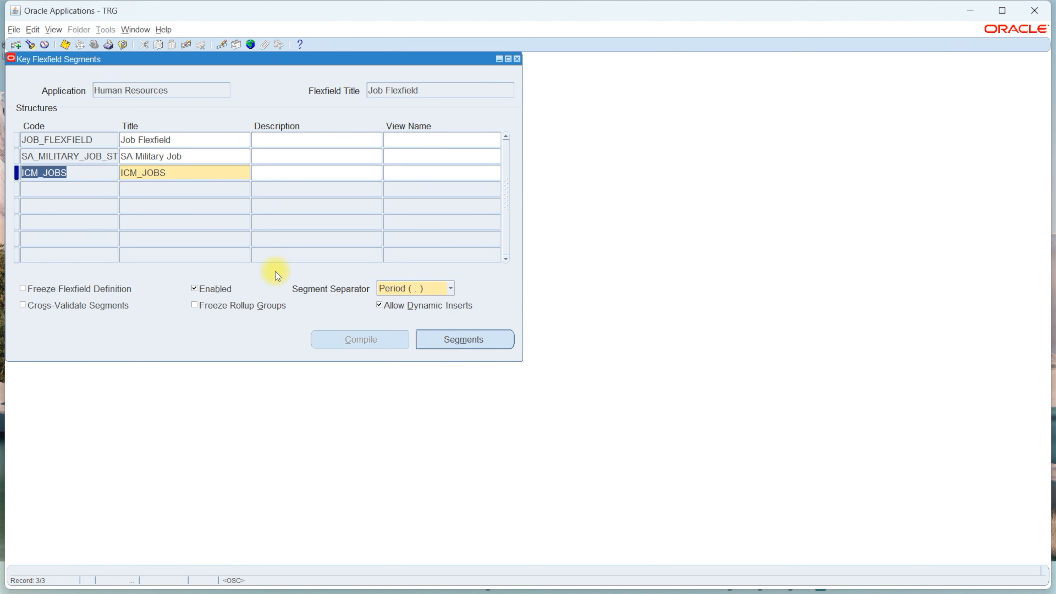
pyautogui.click(98, 287)
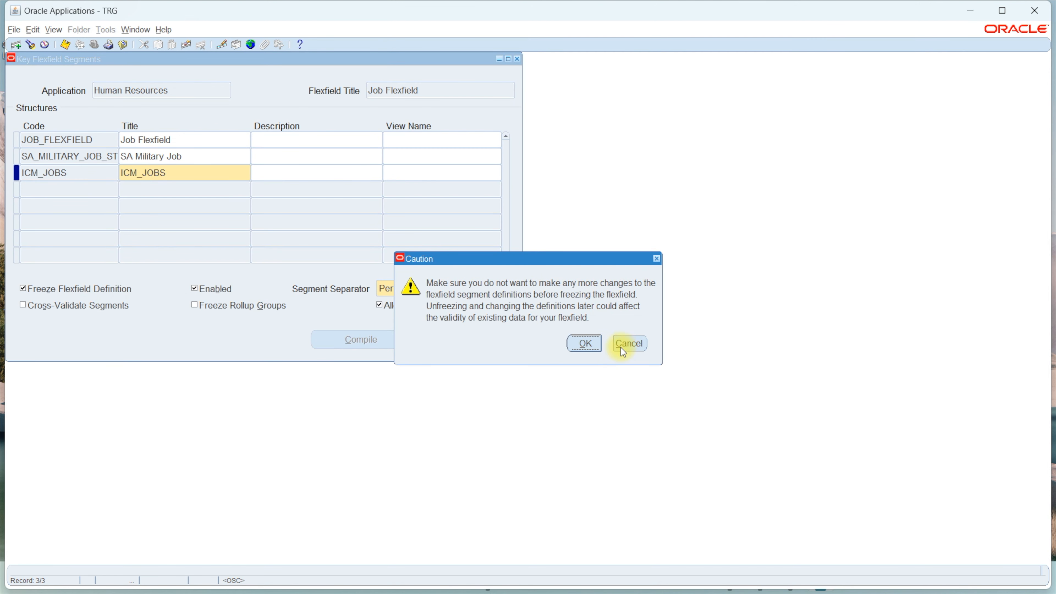
pyautogui.click(586, 344)
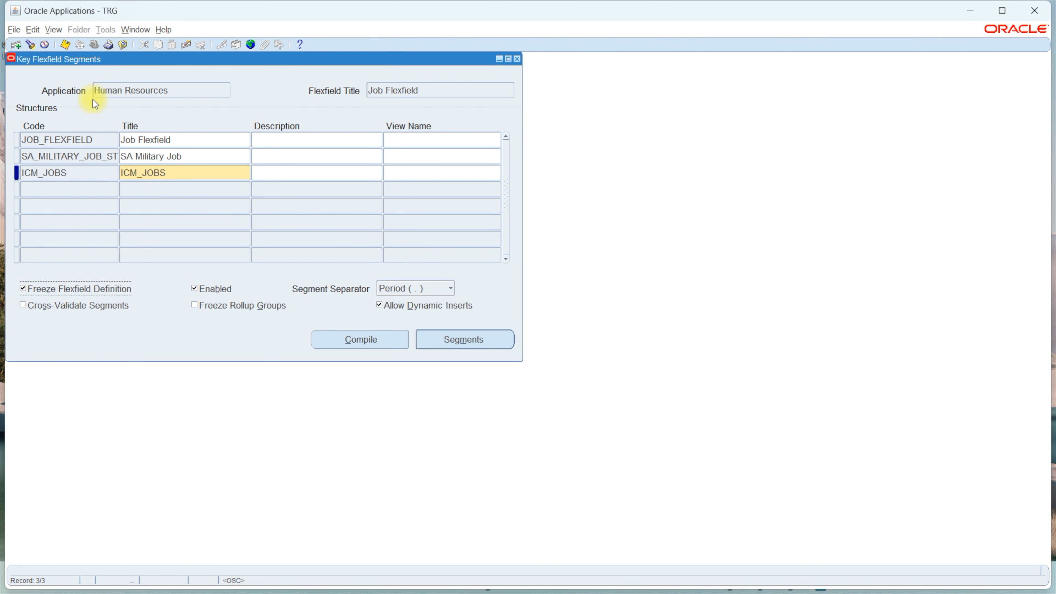
pyautogui.click(66, 44)
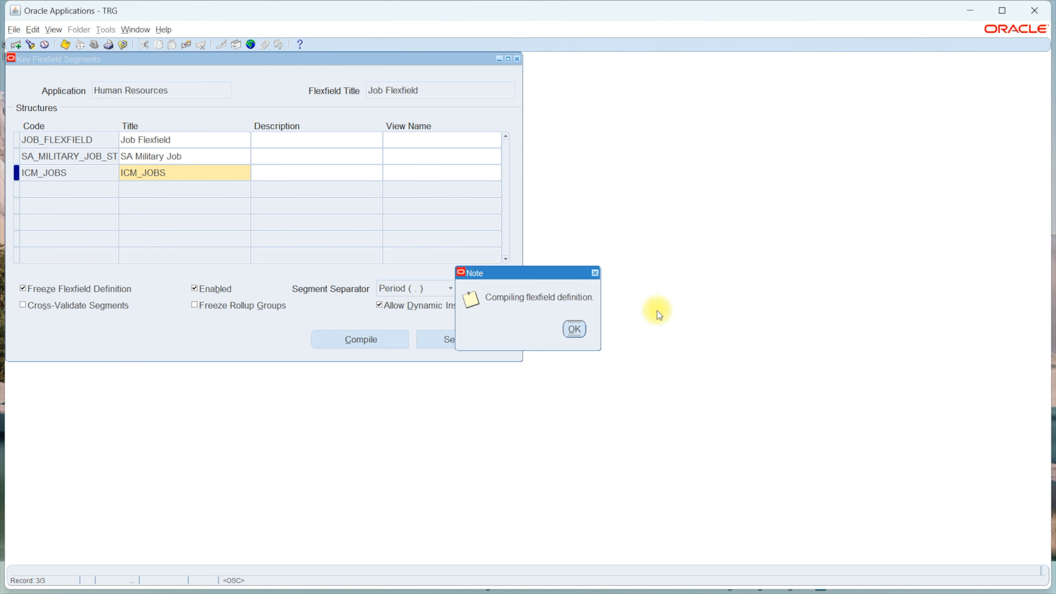
pyautogui.click(574, 329)
pyautogui.click(602, 338)
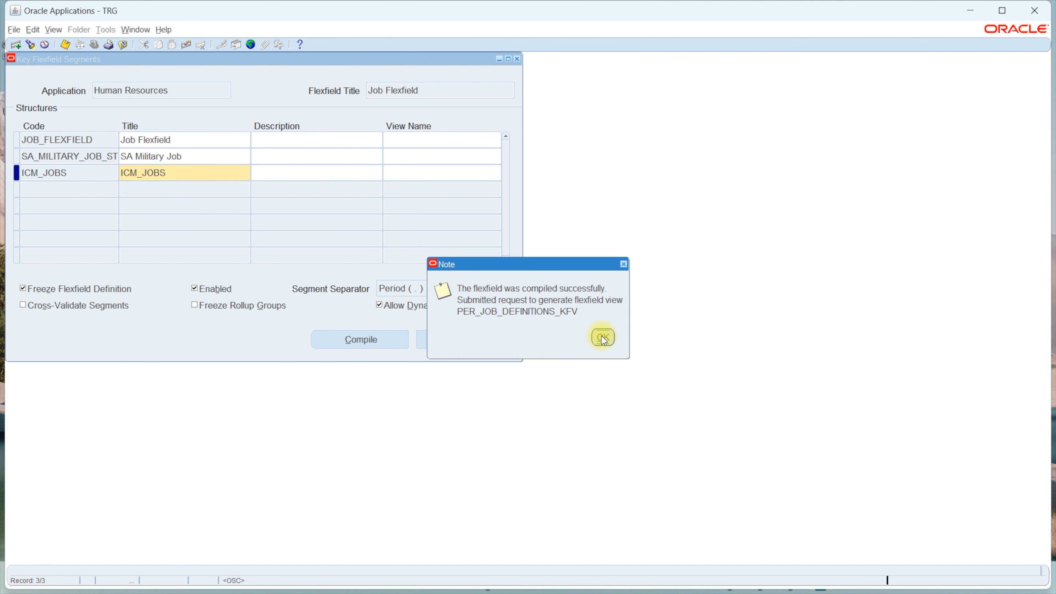
# Go from the Job Flexfield to the Position Flexfield record of the Human Resources application
pyautogui.click(420, 89)
pyautogui.press('Down')
pyautogui.press('Up')
pyautogui.press('Up')
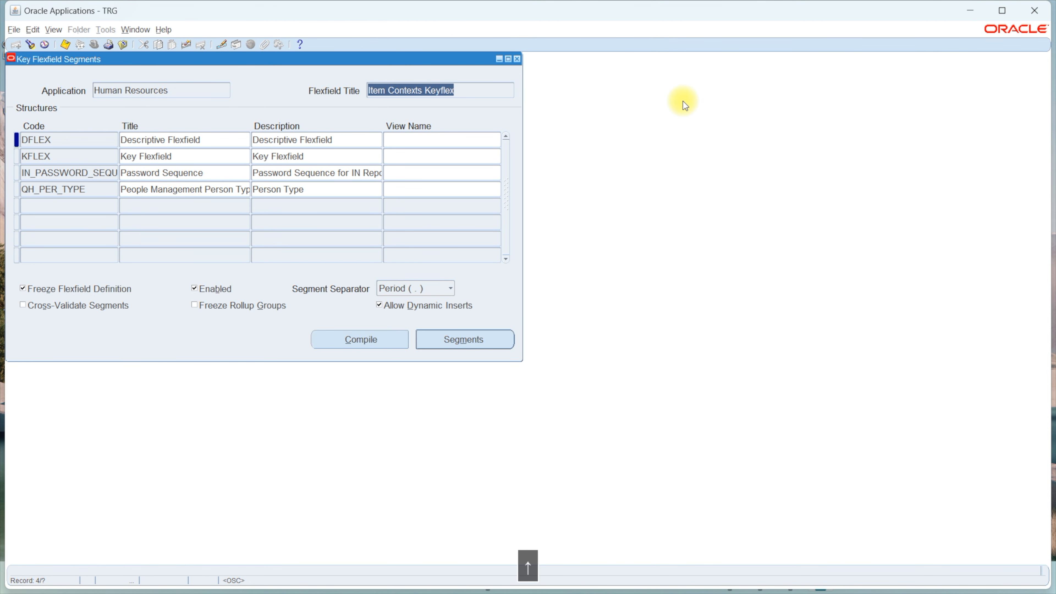
pyautogui.press('Up')
pyautogui.press('Down')
pyautogui.press('Down')
pyautogui.press('Down')
pyautogui.press('Down')
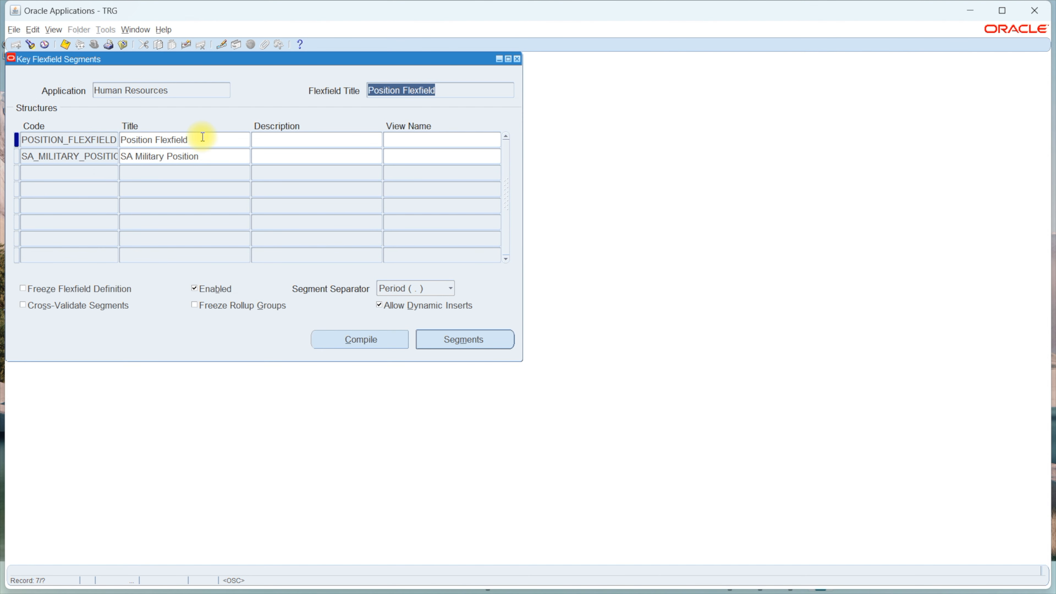
# Add a Position Flexfield structure with code and title ICM_POSITIONS, and allow dynamic inserts for it
pyautogui.click(255, 194)
pyautogui.write('ICM_POSITIONS')
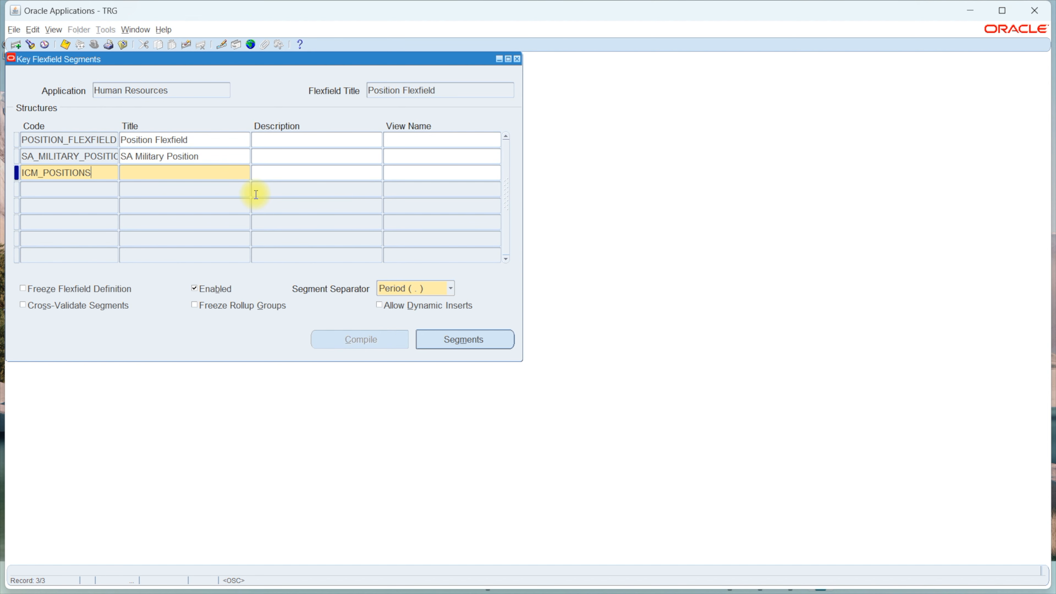
pyautogui.press('Tab')
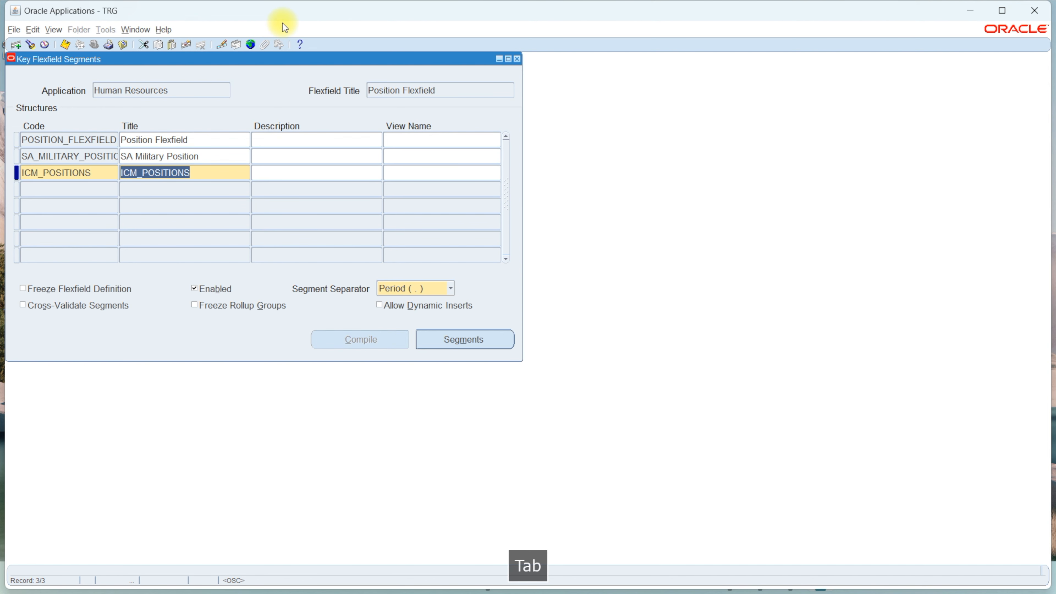
pyautogui.click(381, 308)
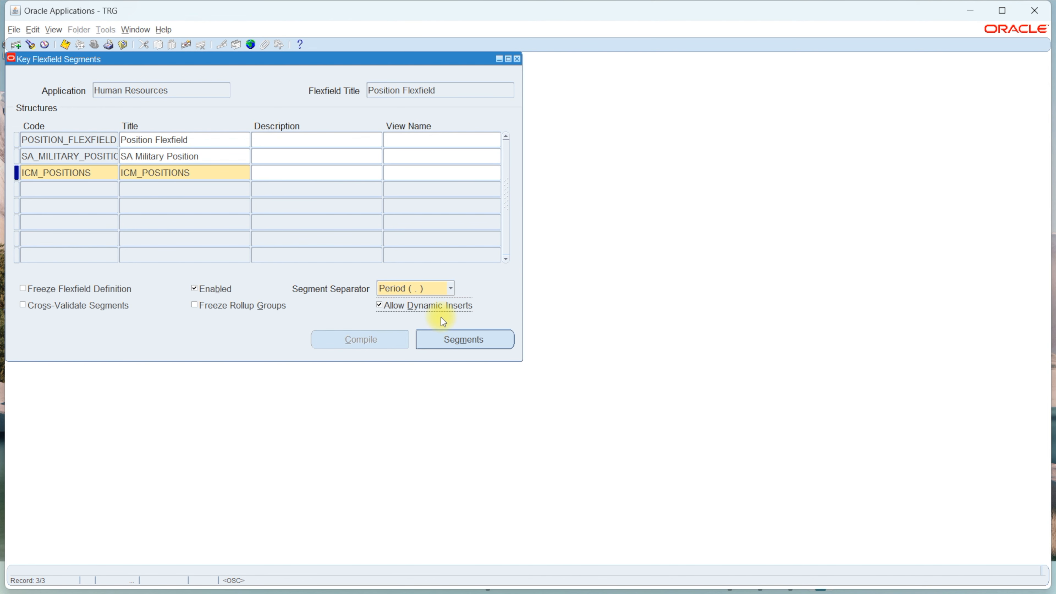
# Open the segments of ICM_POSITIONS and define segment 1 with name and window prompt POSITIONCODE on column SEGMENT1
pyautogui.click(487, 338)
pyautogui.press('Tab')
pyautogui.write('POSITIONCODE')
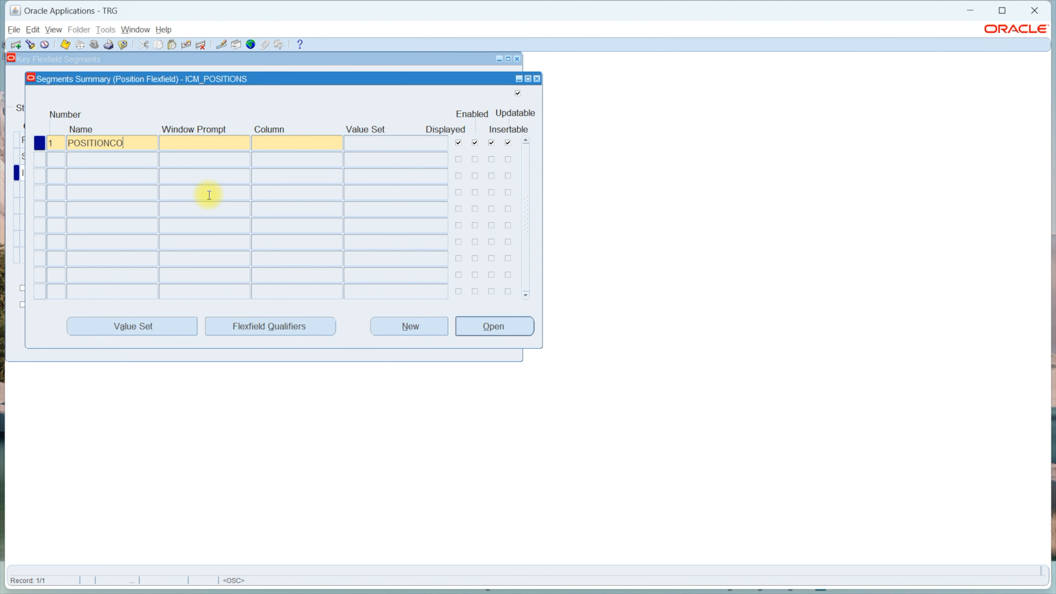
pyautogui.press('Tab')
pyautogui.press('Tab')
pyautogui.write('SE')
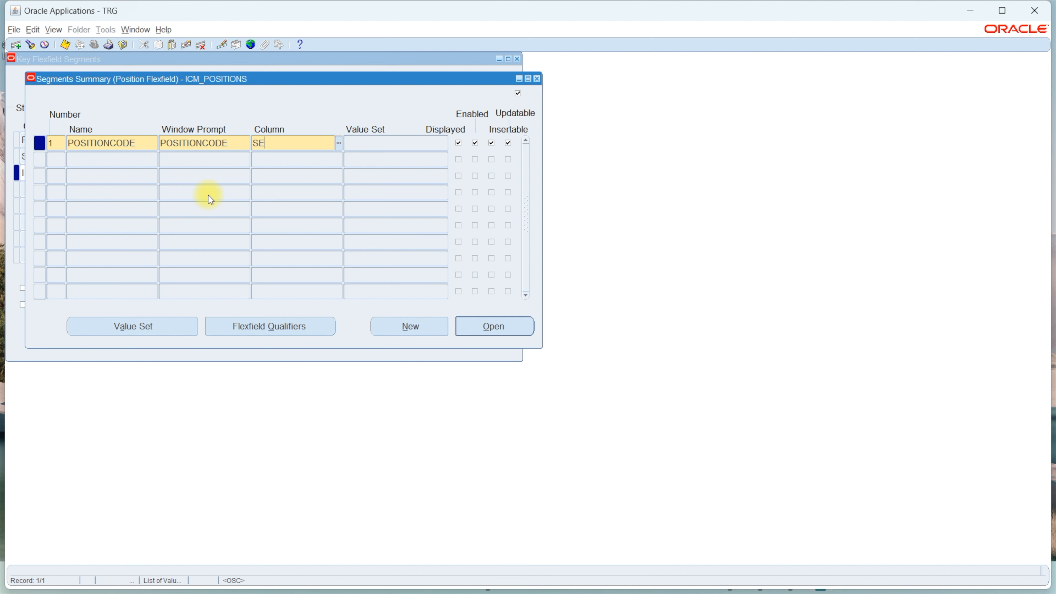
pyautogui.write('GMENT1')
pyautogui.press('Down')
pyautogui.press('Return')
# Define segment 2 with name and window prompt POSITIONNAME on column SEGMENT2, and save the structure's segments
pyautogui.write('2')
pyautogui.press('Tab')
pyautogui.write('POSITION')
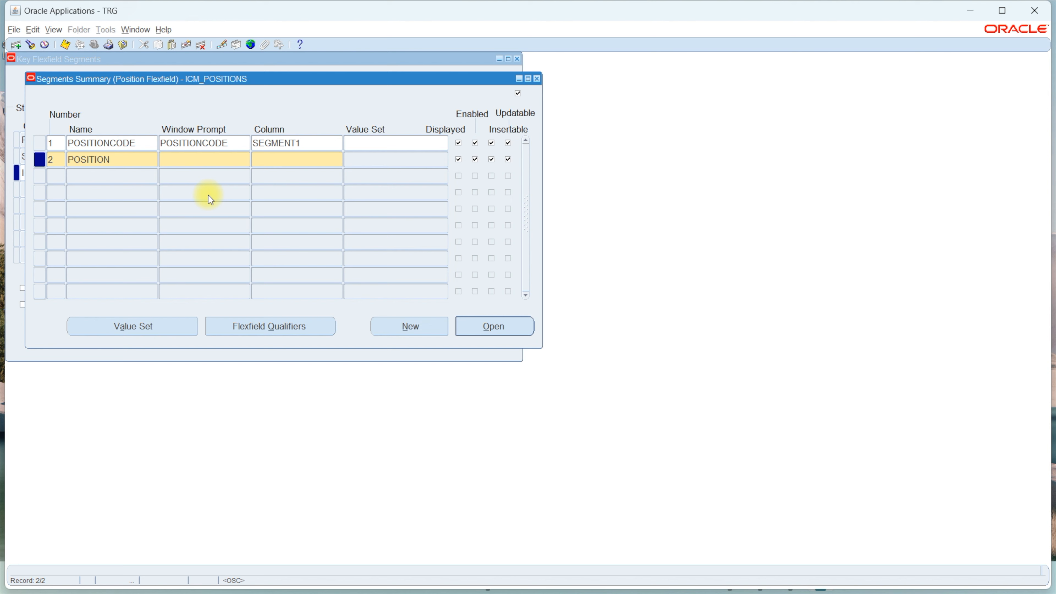
pyautogui.write('NAME')
pyautogui.press('Tab')
pyautogui.press('Tab')
pyautogui.write('SEGE')
pyautogui.write('MENT2')
pyautogui.press('Tab')
pyautogui.hotkey('ctrl', 's')
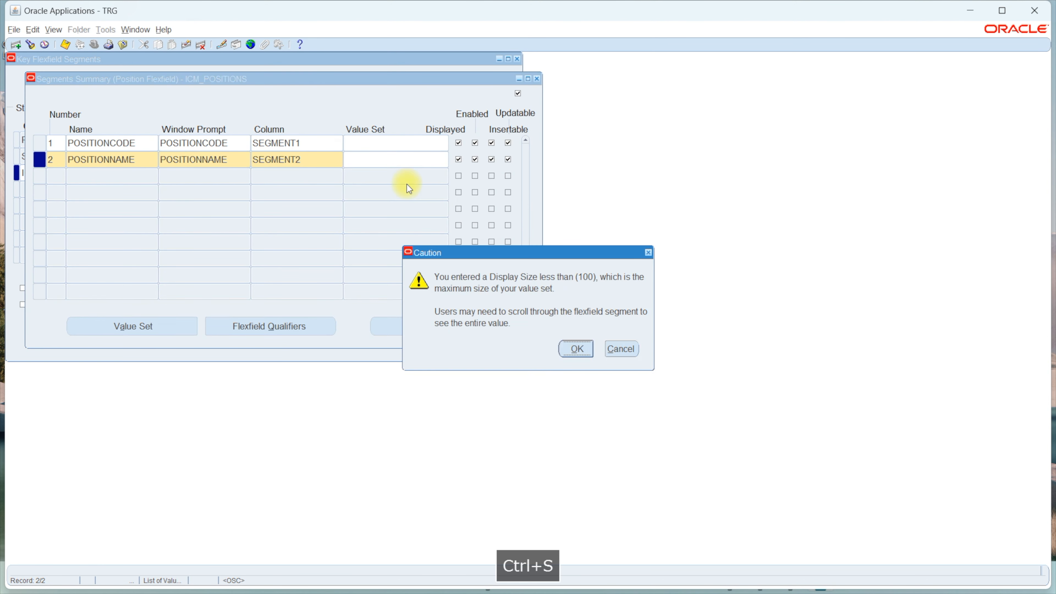
pyautogui.press('space')
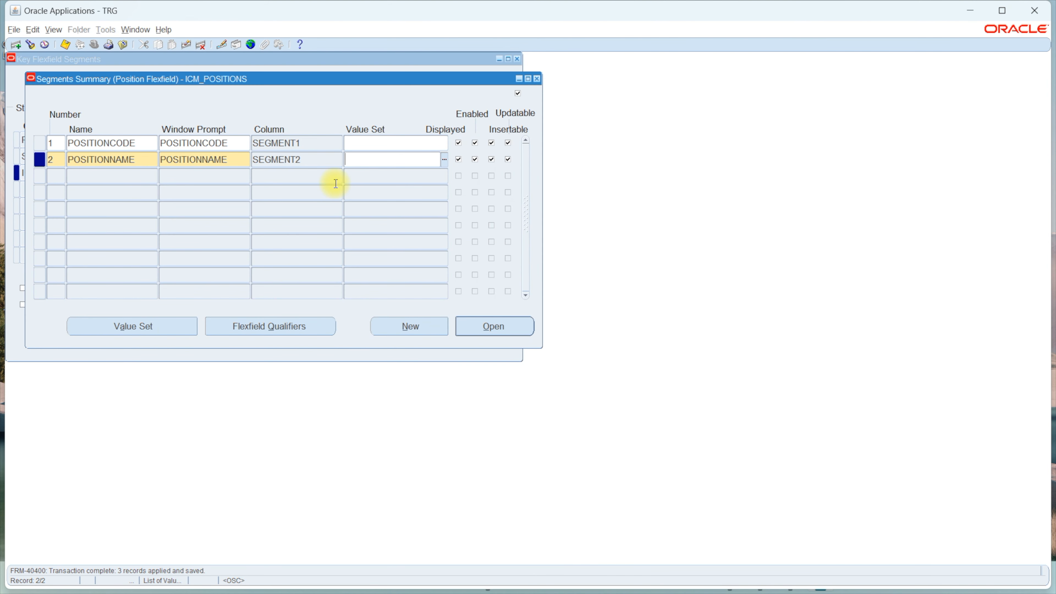
# Create a value set named ICM_POSITIONCODE with a maximum size of 5 and start a new value set record
pyautogui.click(173, 329)
pyautogui.write('ICM')
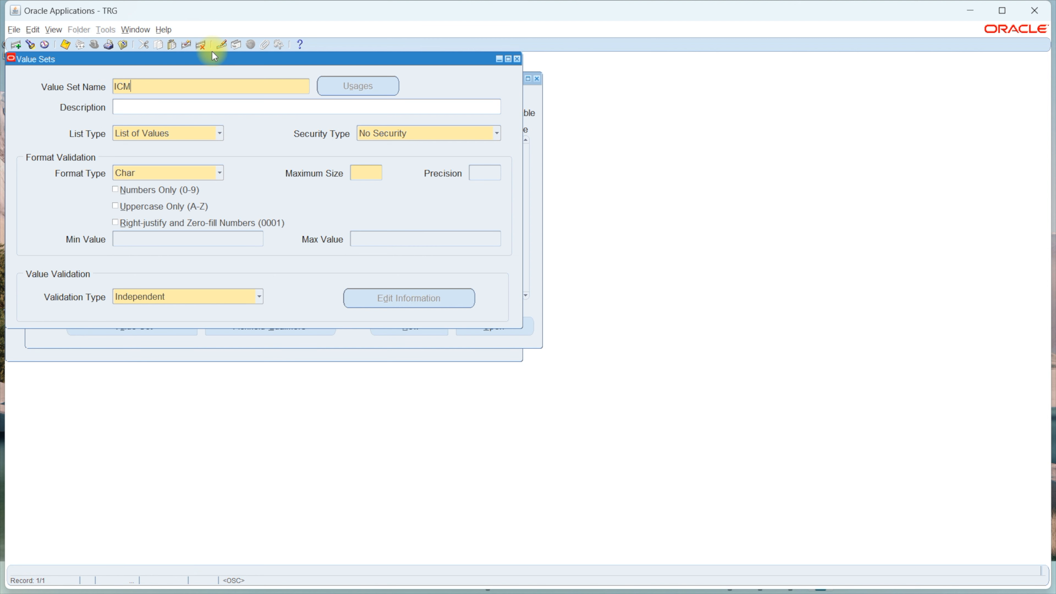
pyautogui.write('_pmv')
pyautogui.press('BackSpace')
pyautogui.press('BackSpace')
pyautogui.press('BackSpace')
pyautogui.write('PO')
pyautogui.press('BackSpace')
pyautogui.press('BackSpace')
pyautogui.write('POSITIONCODE')
pyautogui.press('Down')
pyautogui.press('Down')
# Add a value set named ICM_POSITIONNAME with a maximum size of 50, save both value sets and return to the segments
pyautogui.write('ICM_POSITIONNAME')
pyautogui.press('Down')
pyautogui.write('50')
pyautogui.hotkey('ctrl', 's')
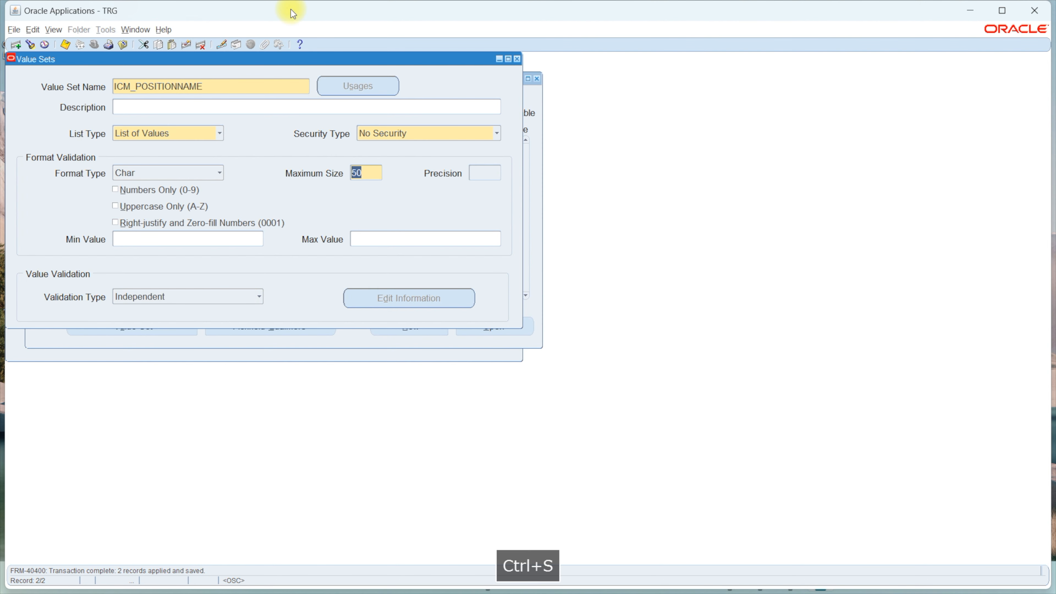
pyautogui.click(518, 59)
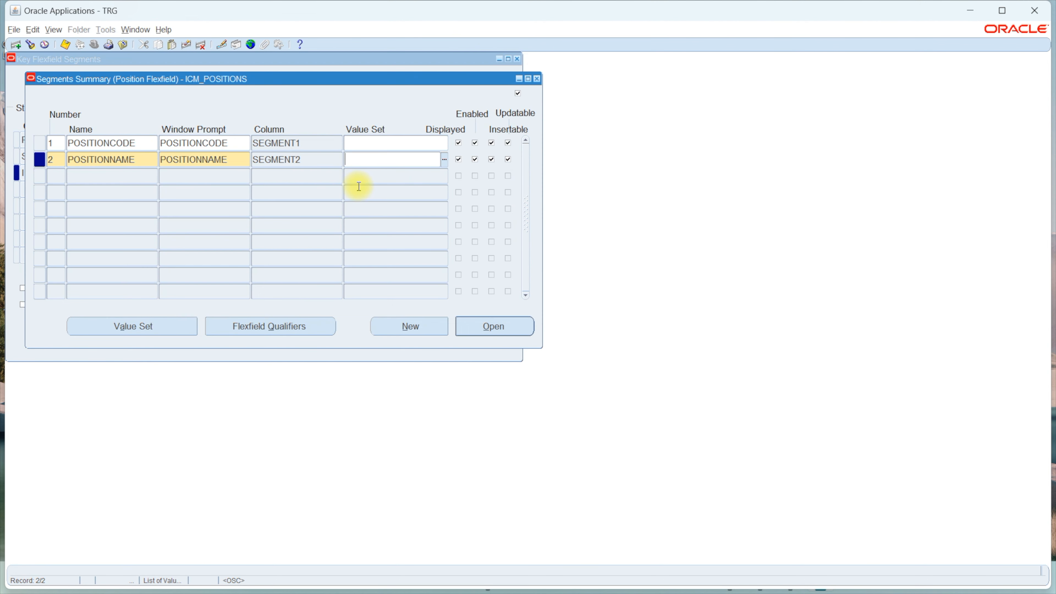
# Assign the value set ICM_POSITIONCODE to the POSITIONCODE segment
pyautogui.click(372, 142)
pyautogui.write('ICM')
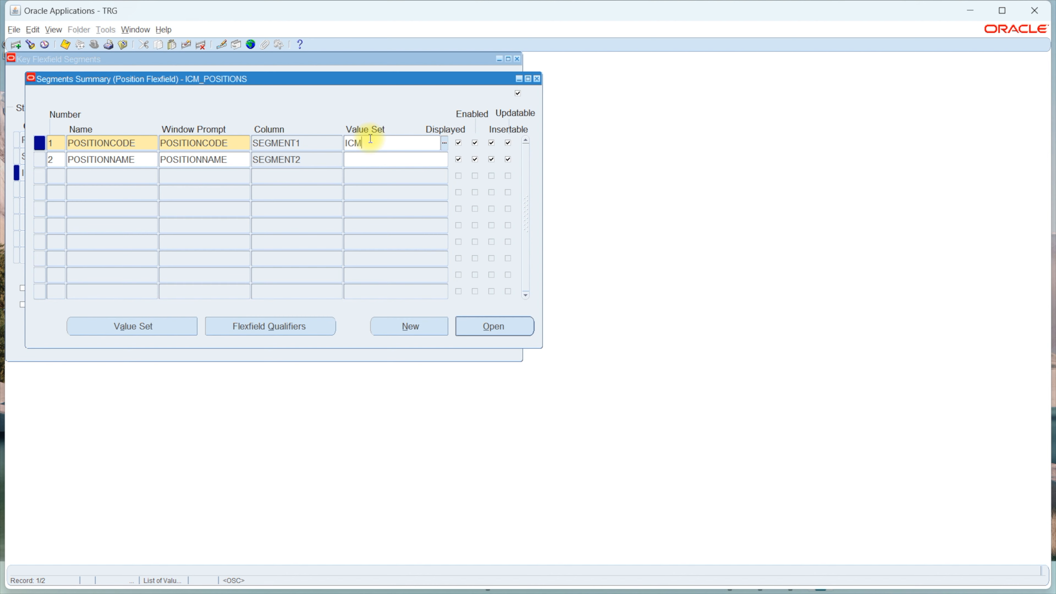
pyautogui.write('_POSITION')
pyautogui.press('Tab')
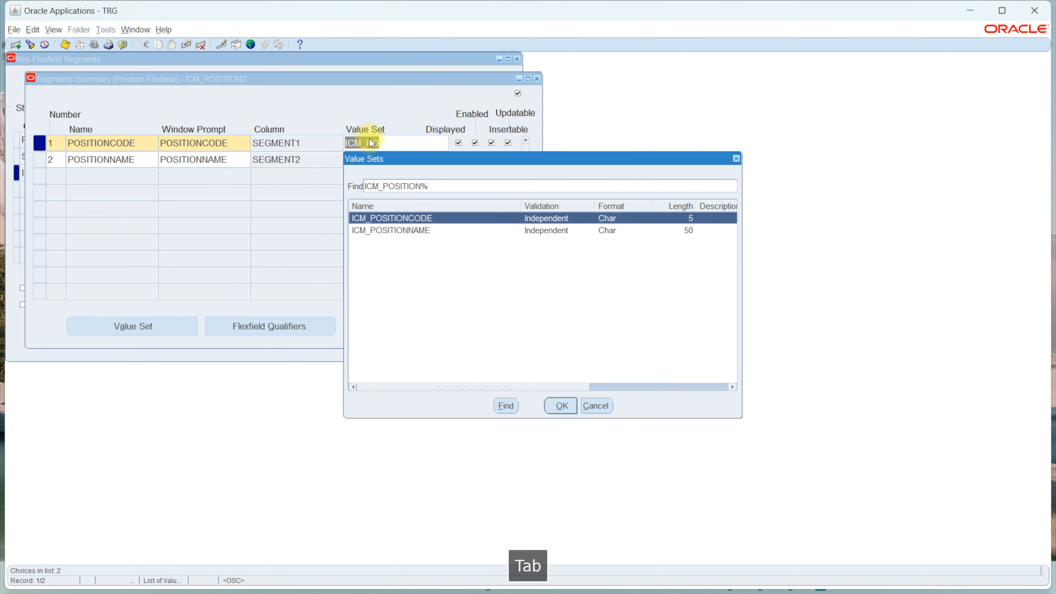
pyautogui.press('Return')
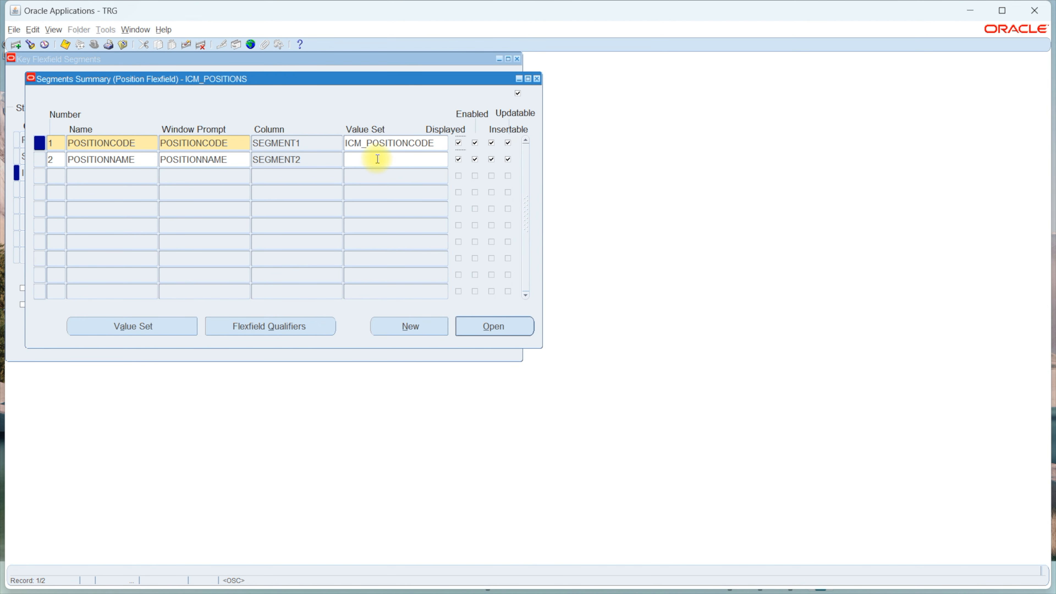
# Assign the value set ICM_POSITIONNAME to the POSITIONNAME segment, save the segments accepting the display size, and return to the structures
pyautogui.click(378, 159)
pyautogui.write('ICM_POSIT')
pyautogui.press('Tab')
pyautogui.press('Down')
pyautogui.press('Return')
pyautogui.hotkey('ctrl', 's')
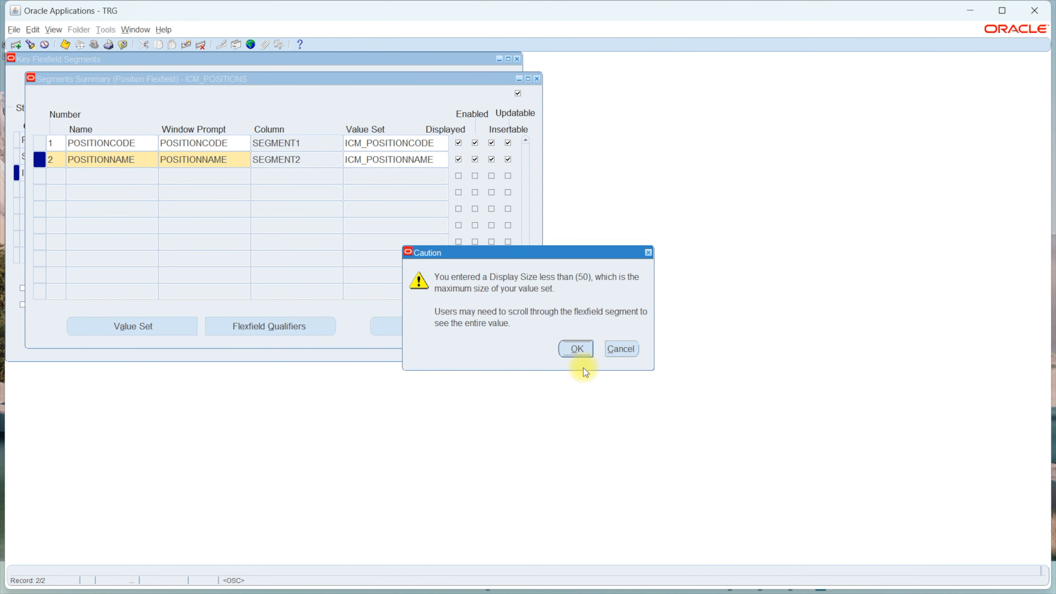
pyautogui.click(581, 348)
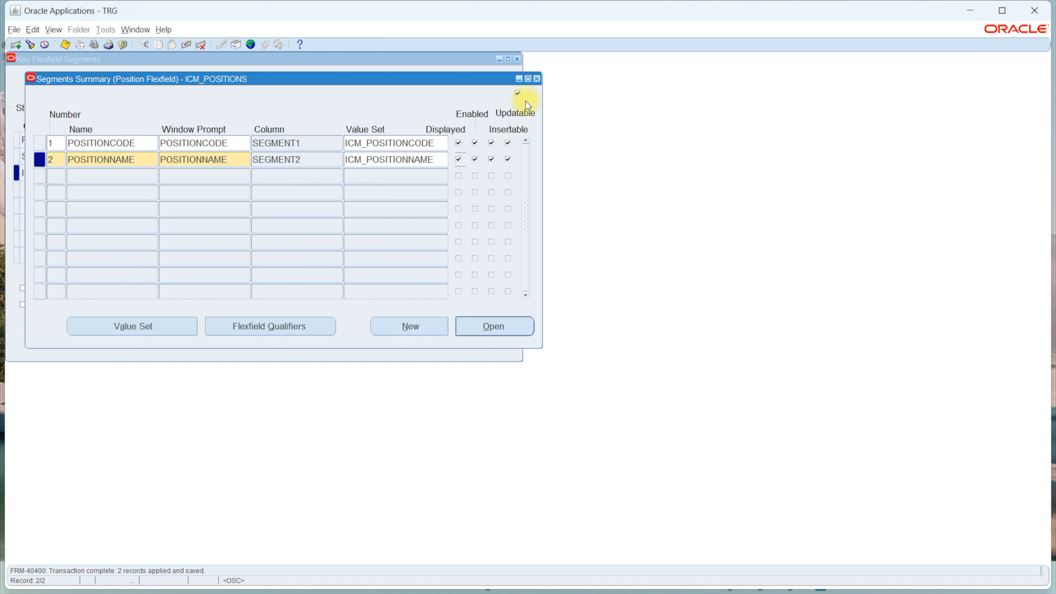
pyautogui.click(538, 80)
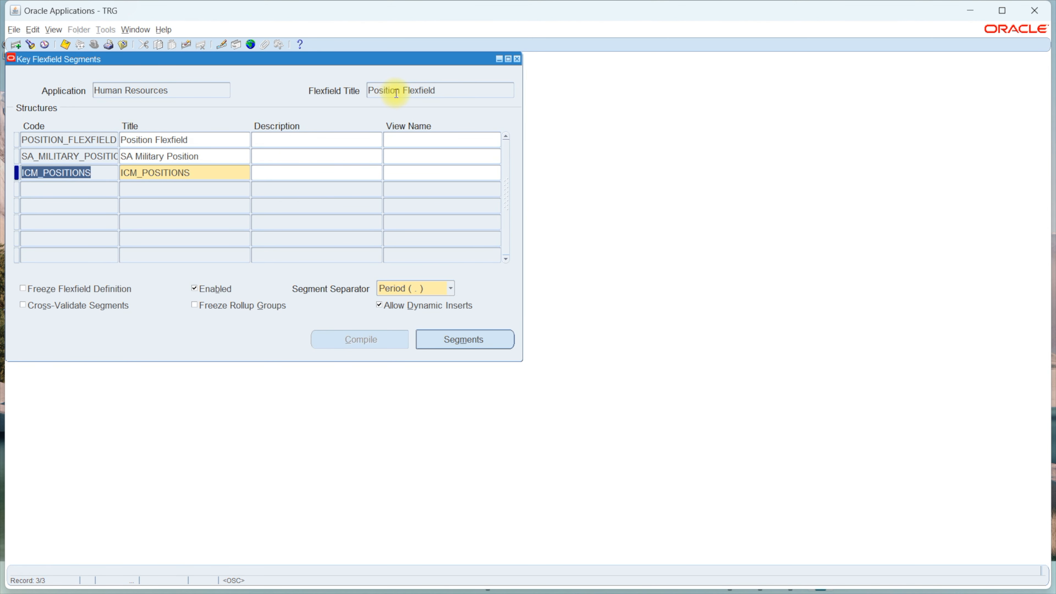
# Go from the Position Flexfield to the Grade Flexfield record of the Human Resources application
pyautogui.click(481, 90)
pyautogui.press('Down')
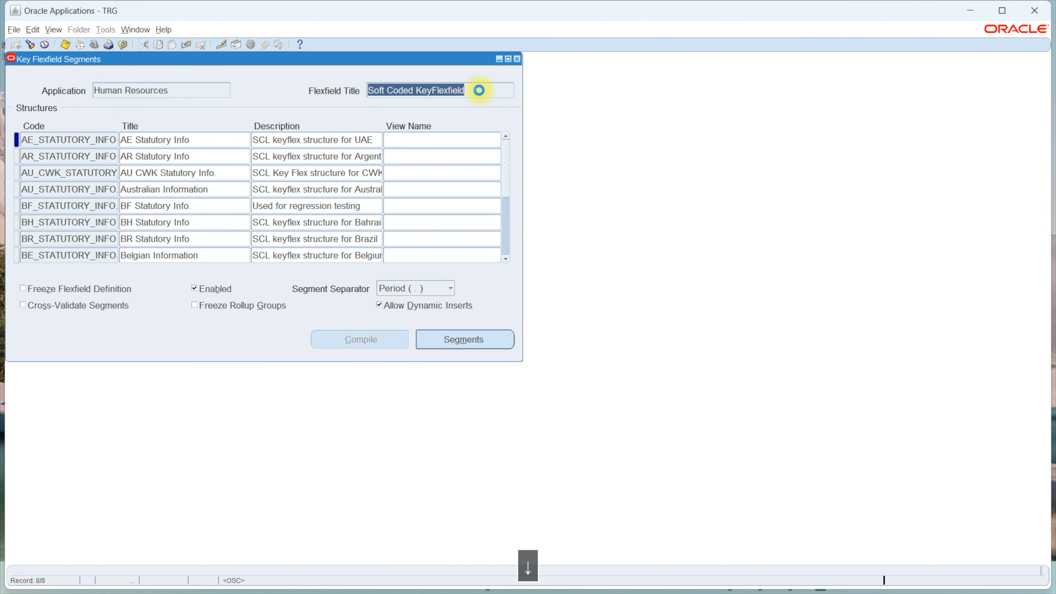
pyautogui.press('Down')
pyautogui.press('Return')
pyautogui.press('Up')
pyautogui.press('Up')
pyautogui.press('Up')
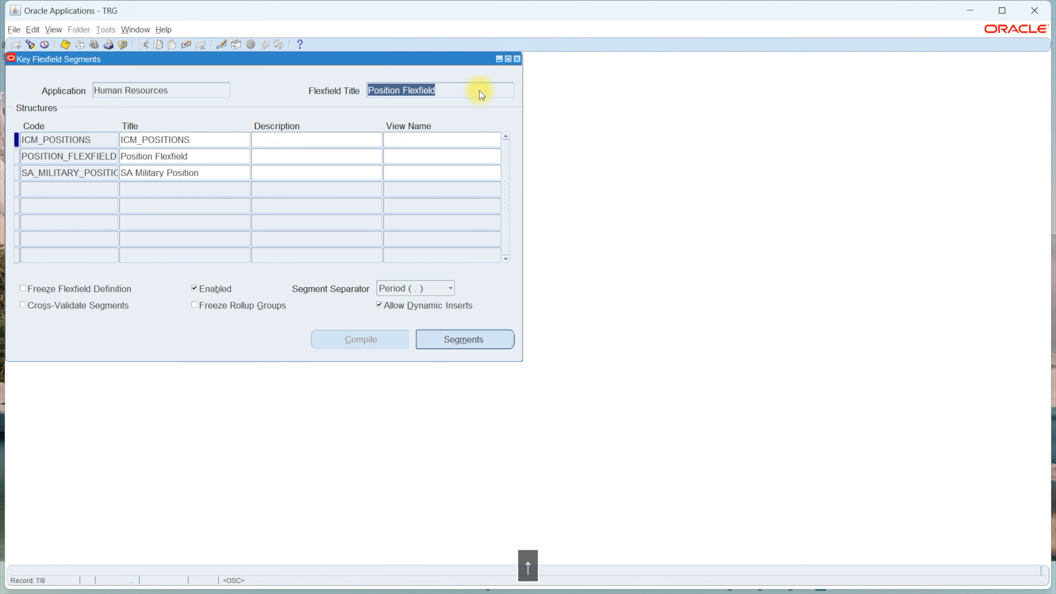
pyautogui.press('Up')
pyautogui.press('Up')
pyautogui.press('Up')
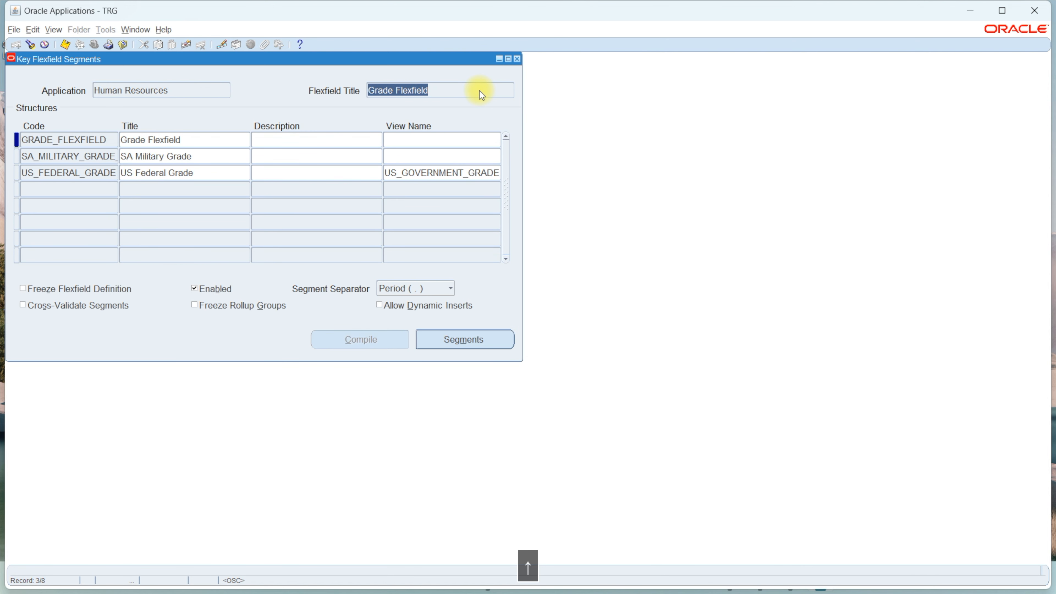
pyautogui.press('Down')
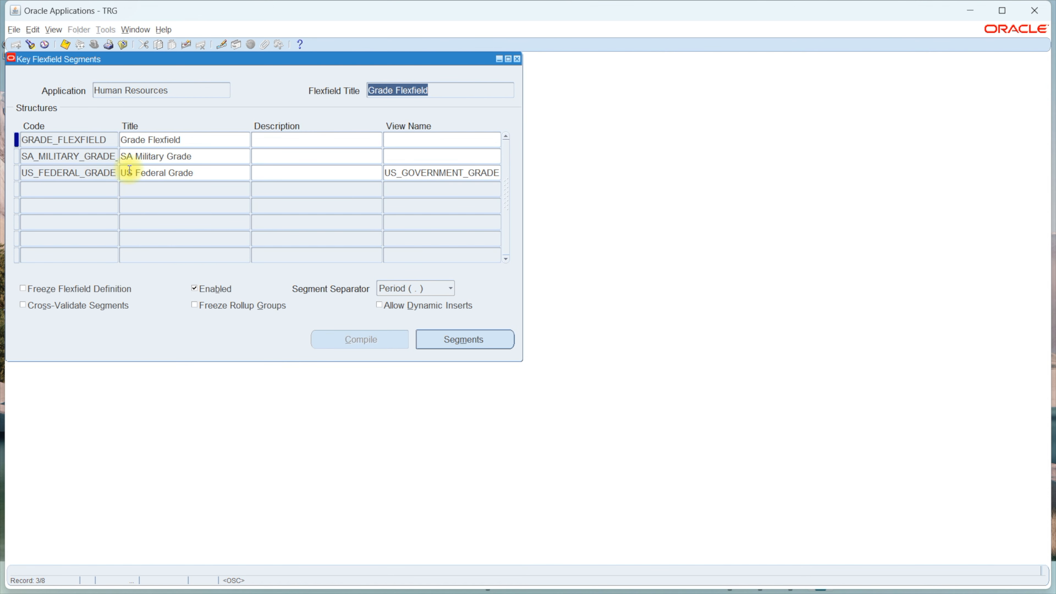
# Add a Grade Flexfield structure with code and title ICM_GRADES, and allow dynamic inserts for it
pyautogui.click(65, 194)
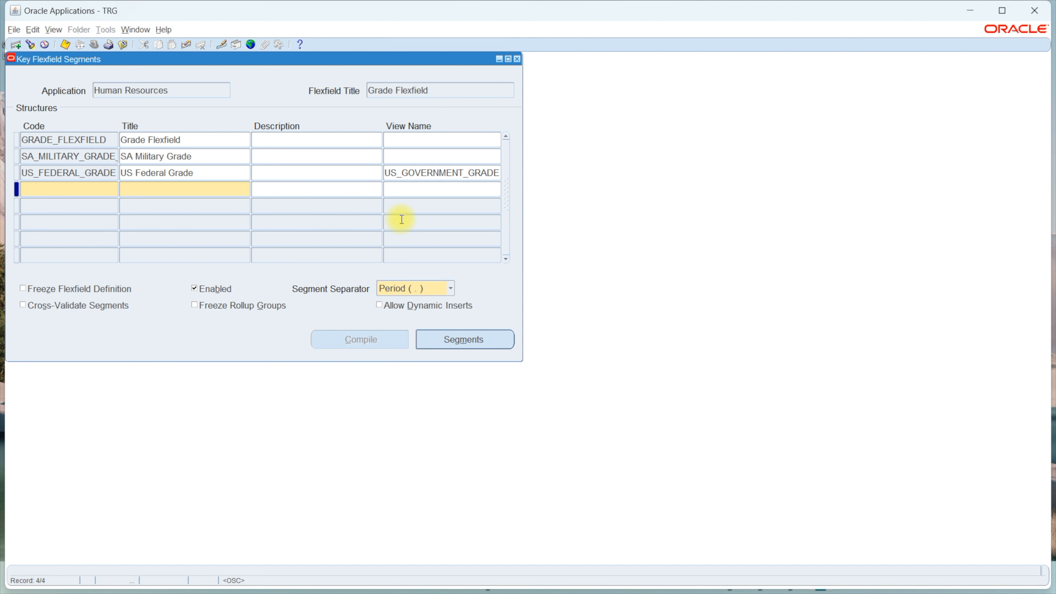
pyautogui.write('ICM_GRADES')
pyautogui.press('Tab')
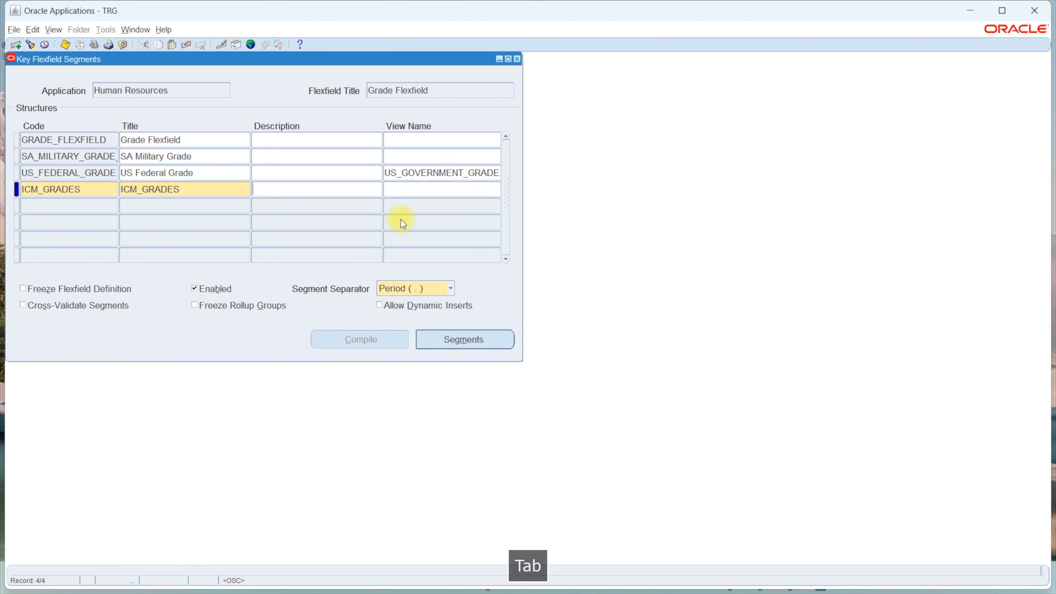
pyautogui.click(379, 305)
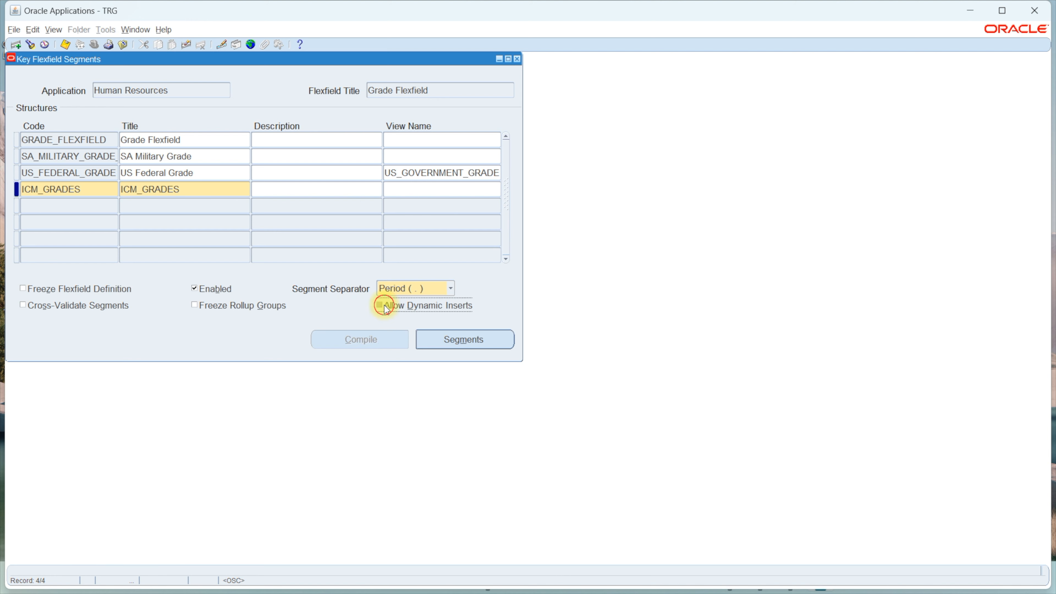
# Open the segments of ICM_GRADES and define segment 1 with name and window prompt GRADE on column SEGMENT1
pyautogui.click(481, 338)
pyautogui.write('1')
pyautogui.press('Tab')
pyautogui.write('GRADECOD')
pyautogui.press('BackSpace')
pyautogui.press('BackSpace')
pyautogui.press('BackSpace')
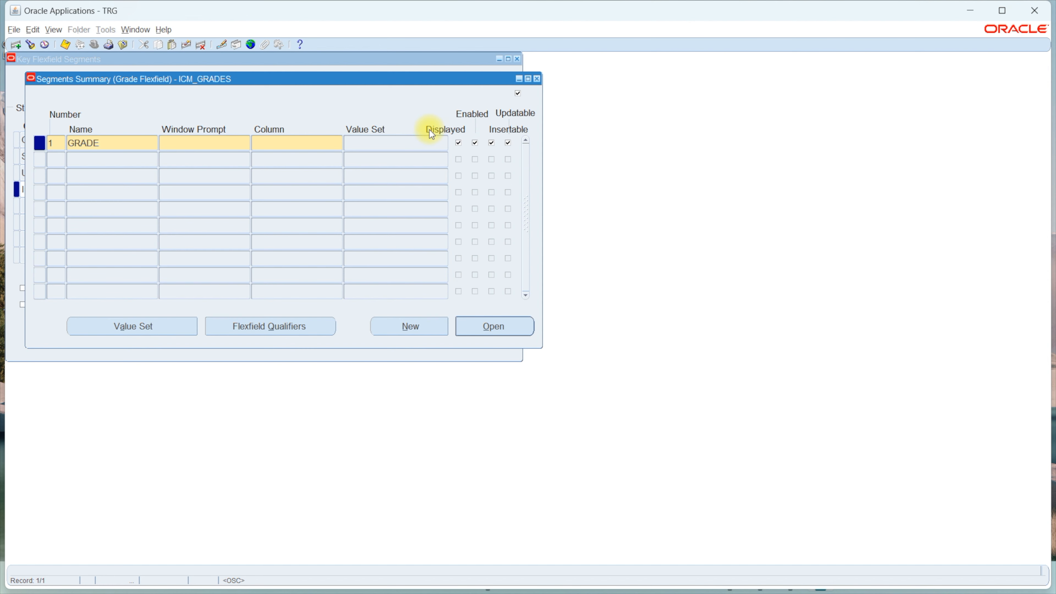
pyautogui.press('Tab')
pyautogui.press('Tab')
pyautogui.write('SEGE')
pyautogui.press('BackSpace')
pyautogui.write('MENT1')
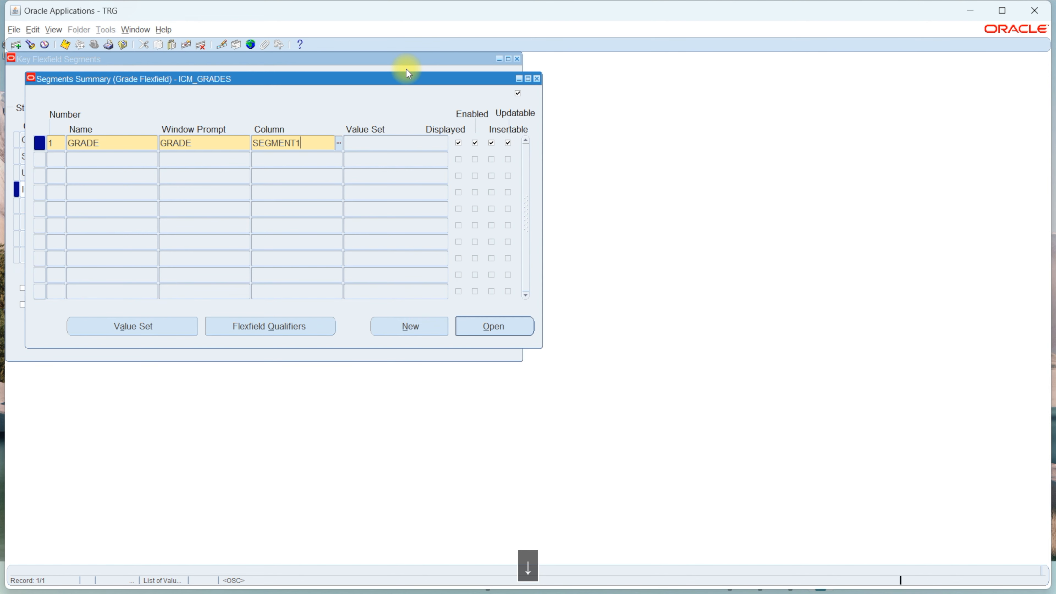
pyautogui.press('Tab')
# Define segment 2 with name and window prompt GRADELEVEL on column SEGMENT2, and save the segments accepting the display size
pyautogui.press('Tab')
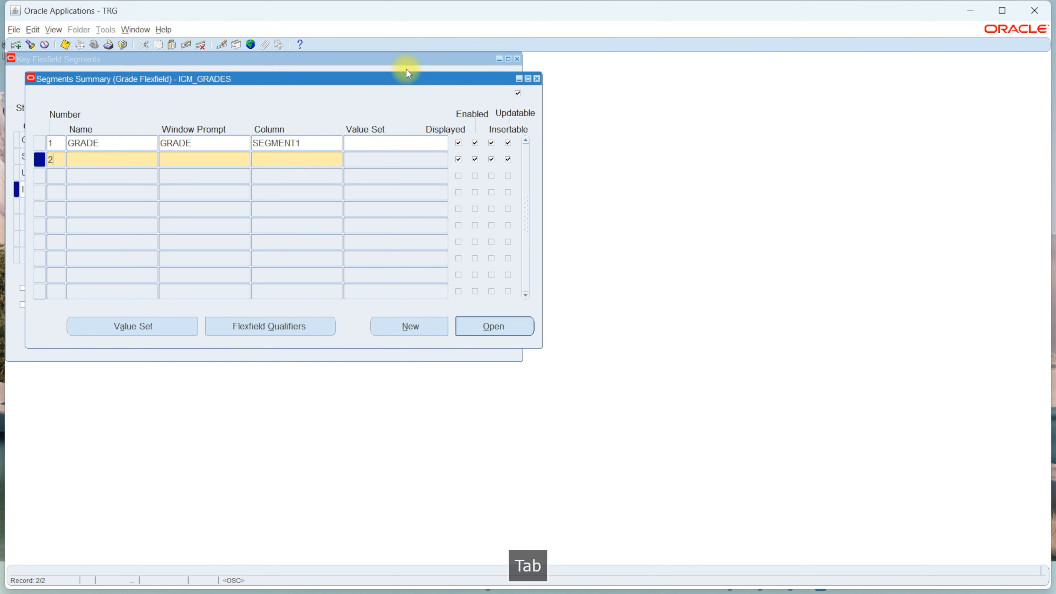
pyautogui.write('GRADELEVEL')
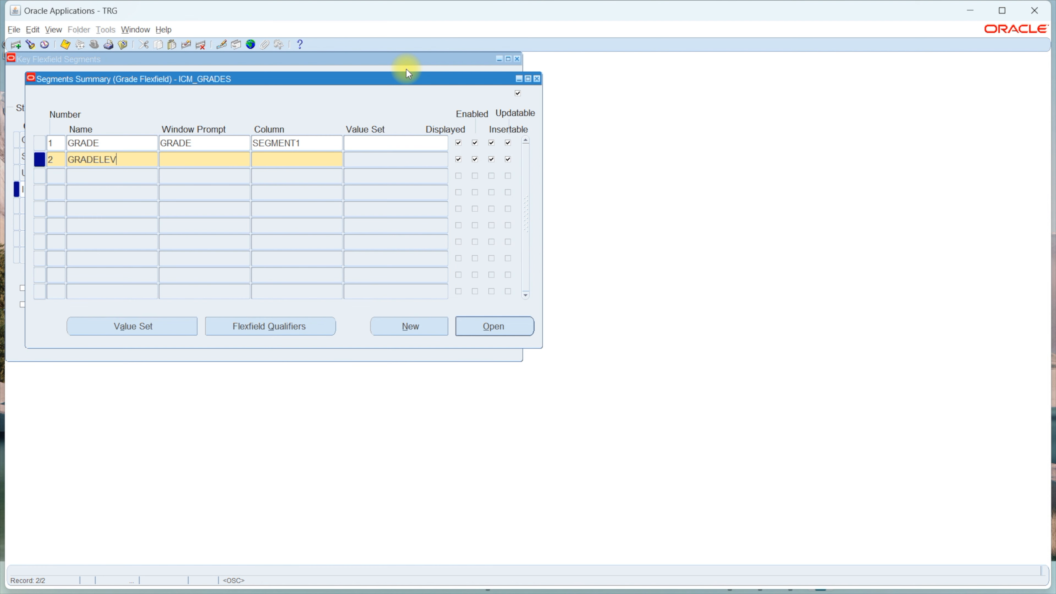
pyautogui.press('Tab')
pyautogui.press('Tab')
pyautogui.write('SE')
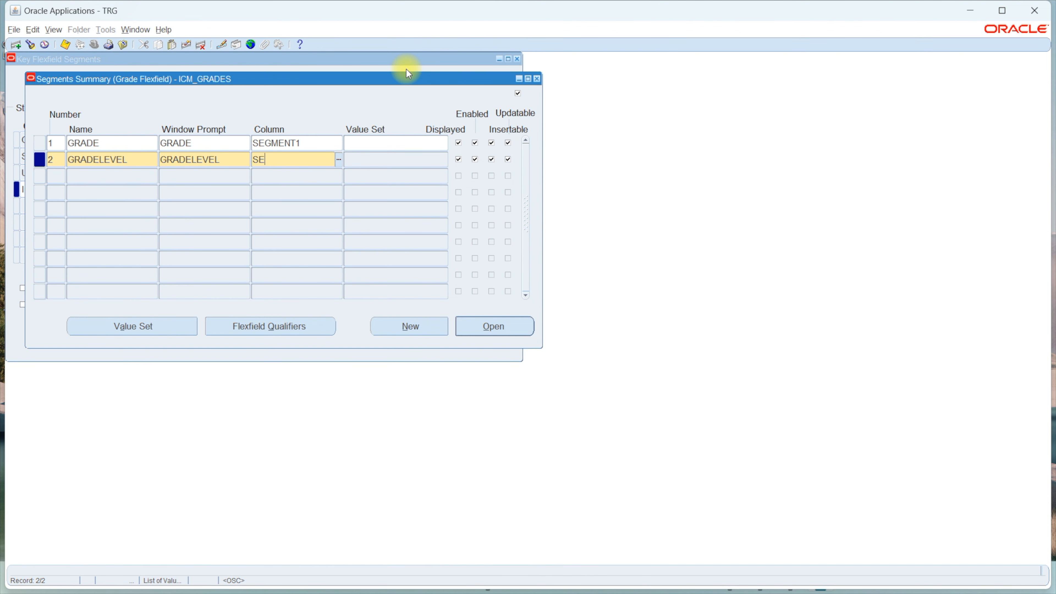
pyautogui.write('GMENT2')
pyautogui.press('Tab')
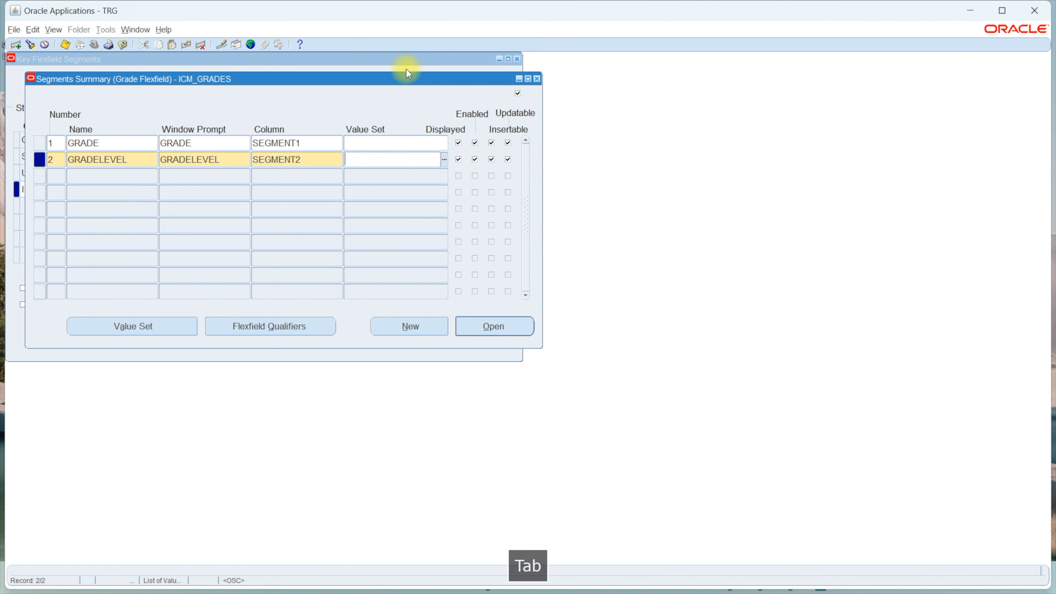
pyautogui.hotkey('ctrl', 's')
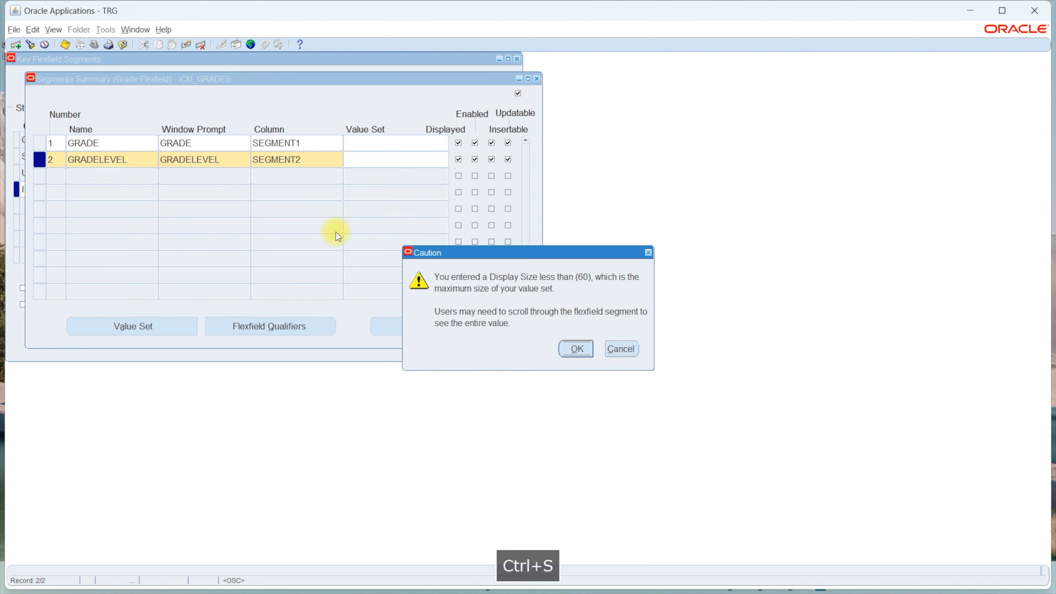
pyautogui.press('space')
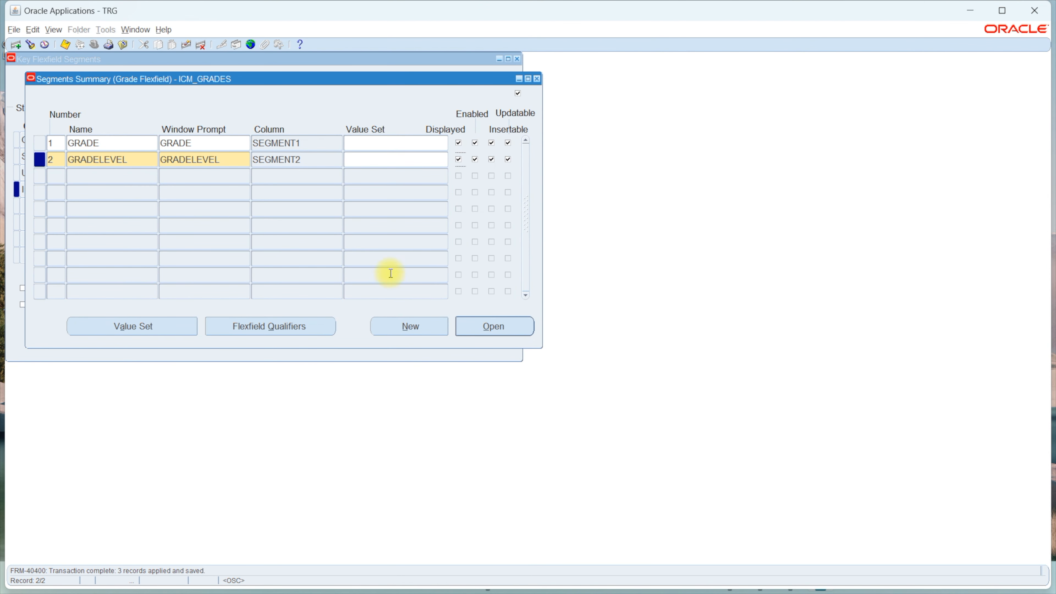
# Create a value set named ICMGRADE with a maximum size of 2
pyautogui.click(173, 324)
pyautogui.write('ICMGRADE')
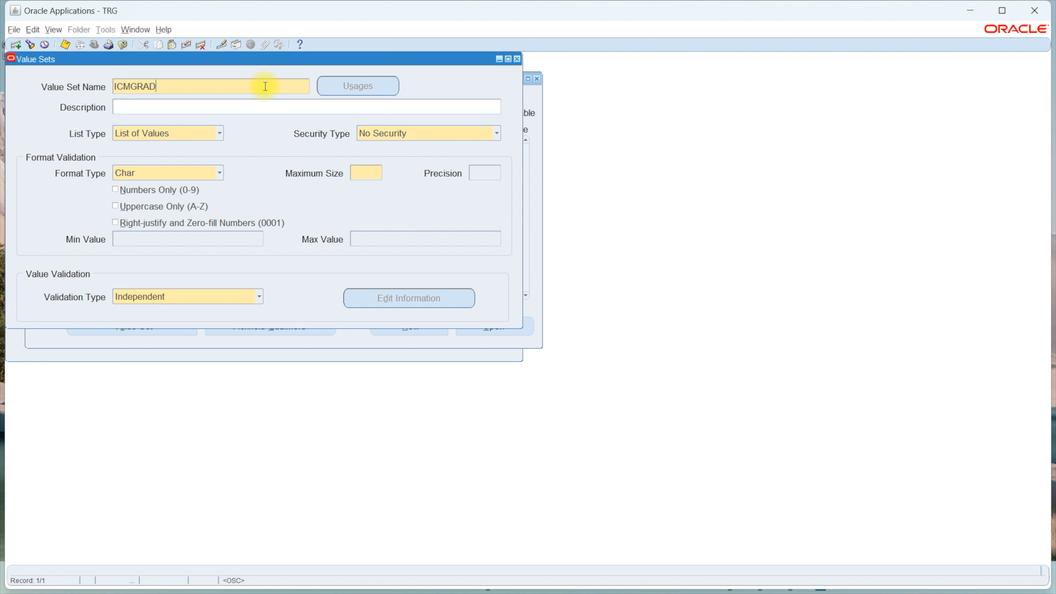
pyautogui.press('Down')
pyautogui.press('Down')
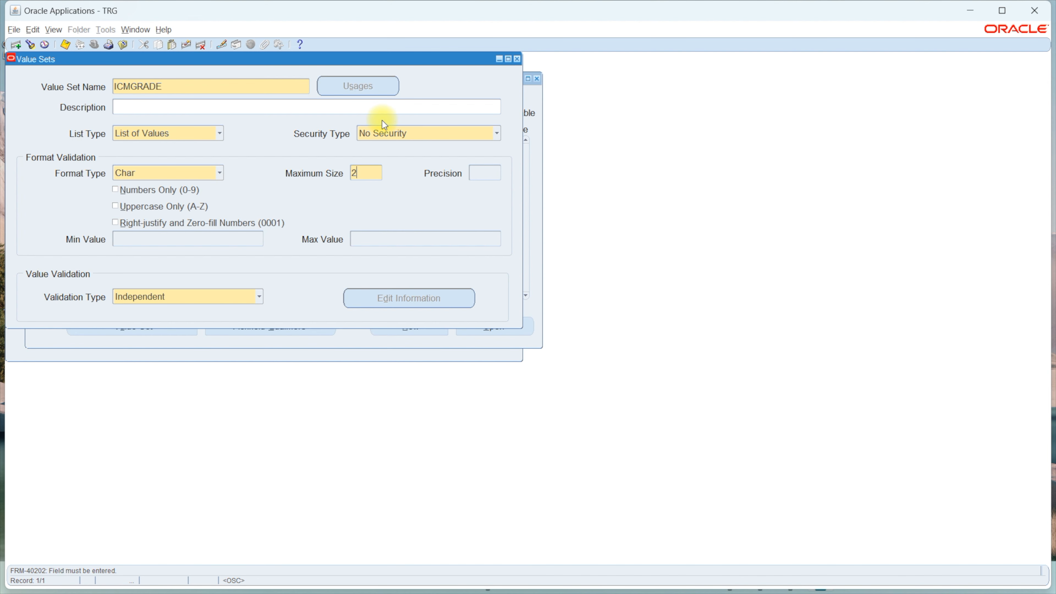
# Add a value set named ICM_GRADELEVEL with a maximum size of 2, save both value sets and return to the segments
pyautogui.write('ICM_GR')
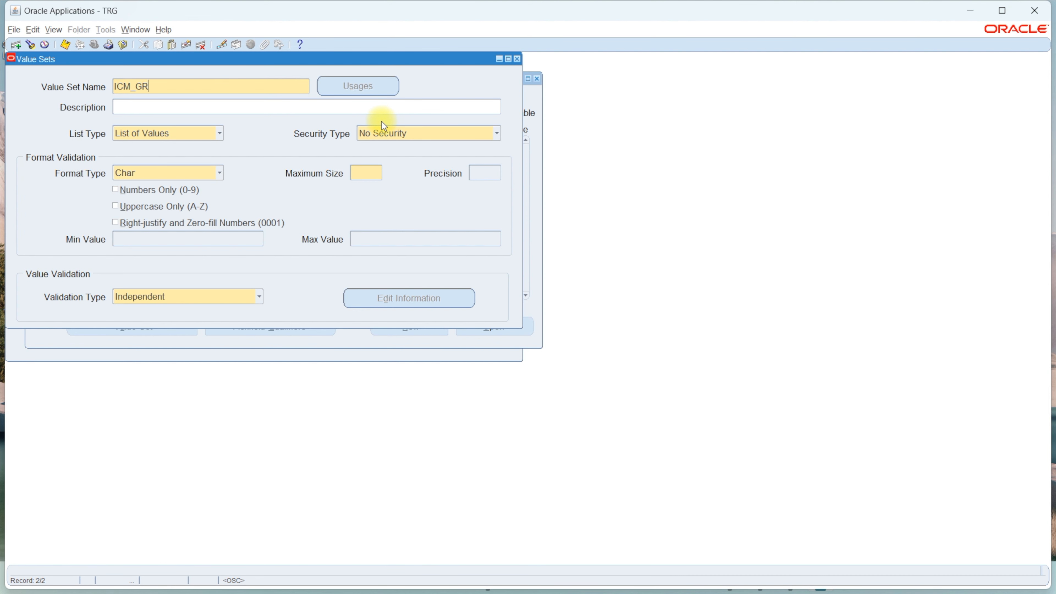
pyautogui.write('ADELA')
pyautogui.write('VEL')
pyautogui.hotkey('ctrl', 's')
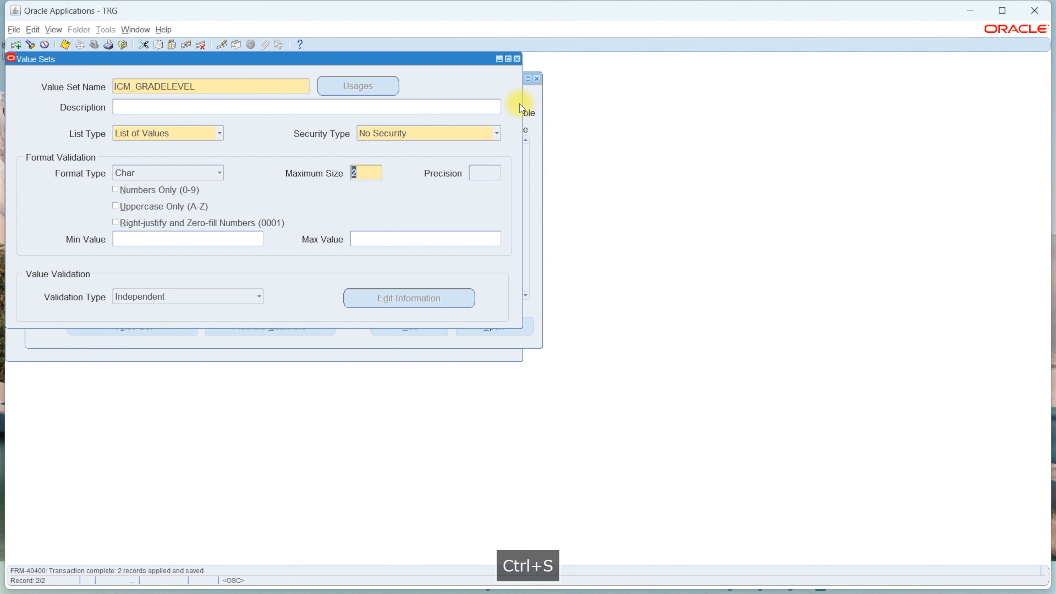
pyautogui.click(519, 60)
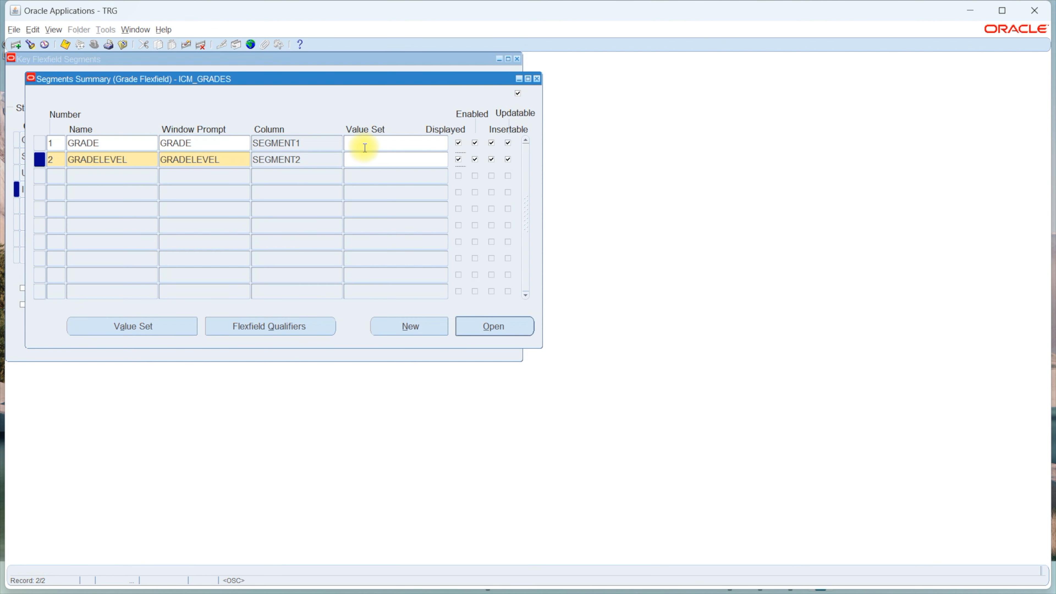
pyautogui.click(366, 144)
pyautogui.write('ICM_G')
pyautogui.press('Down')
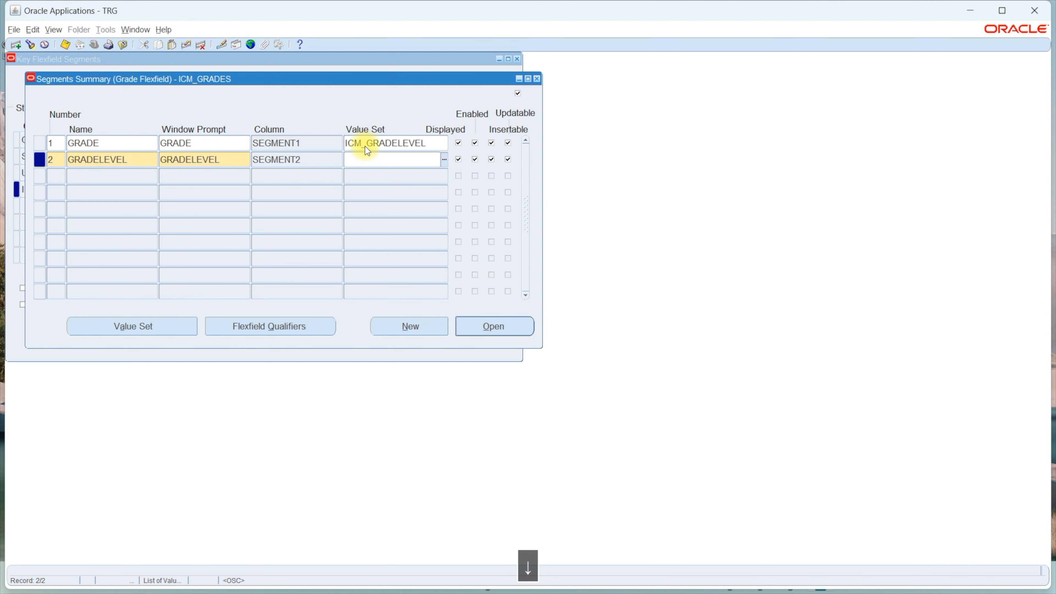
# Assign value set ICMGRADE to the GRADE segment and ICM_GRADELEVEL to the GRADELEVEL segment, and save the segments
pyautogui.moveTo(365, 146); pyautogui.dragTo(554, 183)
pyautogui.write('ICM')
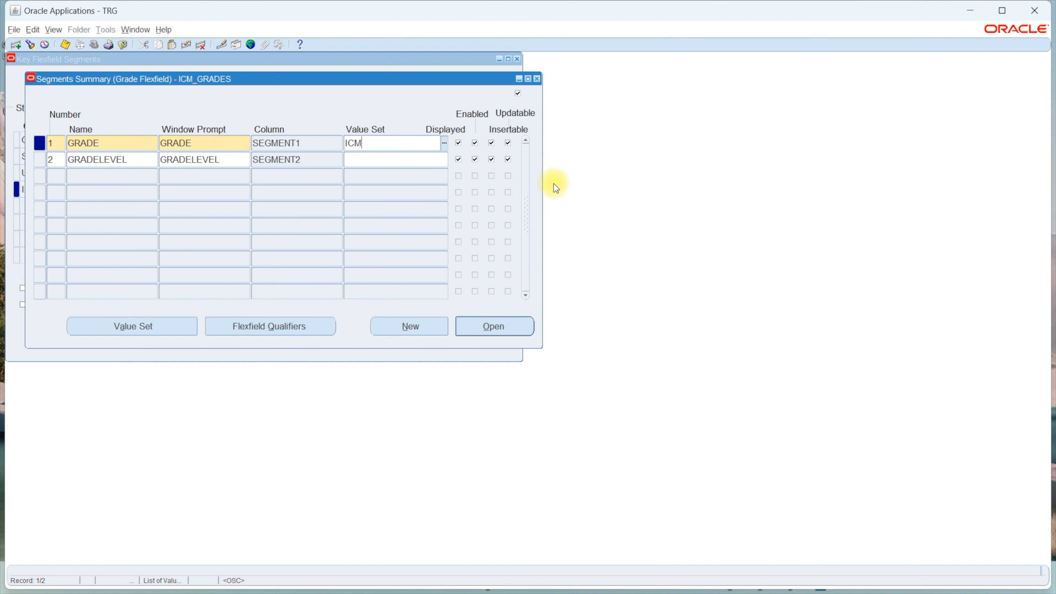
pyautogui.click(418, 161)
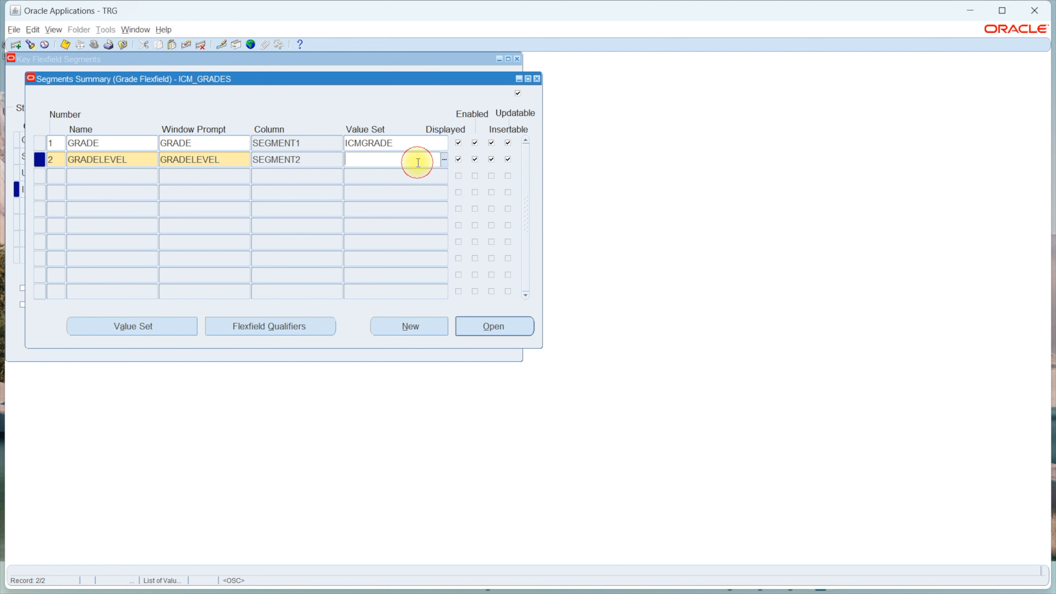
pyautogui.write('ICM_GRADELEVEL')
pyautogui.press('Tab')
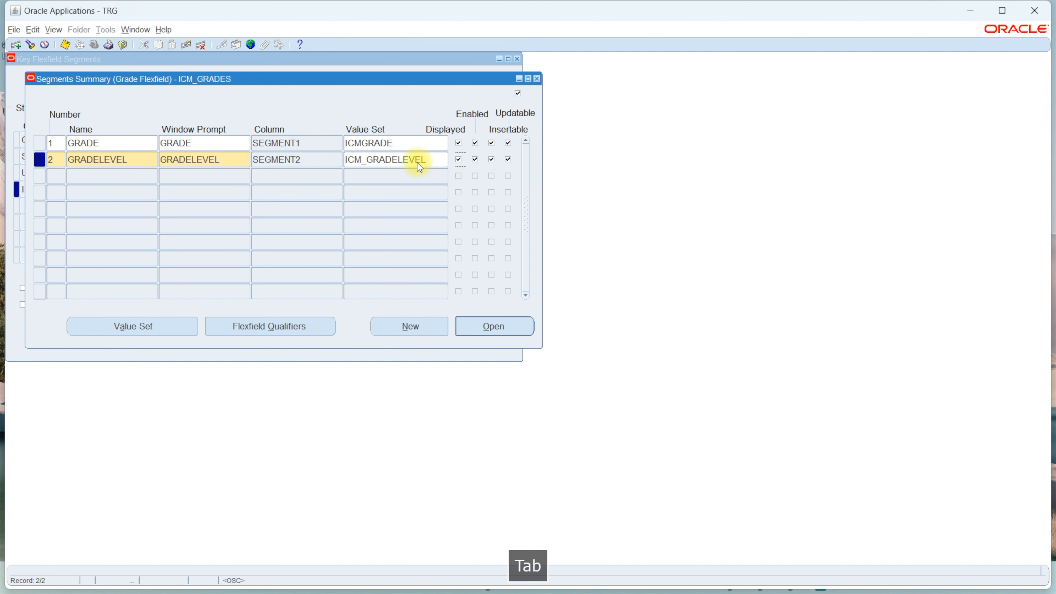
pyautogui.hotkey('ctrl', 's')
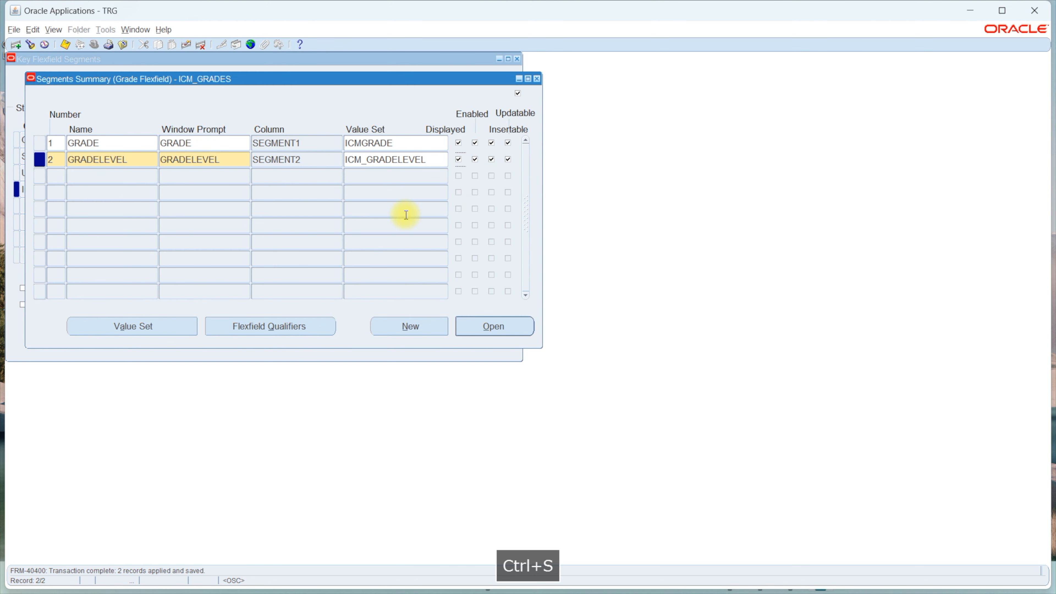
# Check the flexfield qualifiers of the GRADE segment and return to the segments
pyautogui.click(245, 149)
pyautogui.click(322, 331)
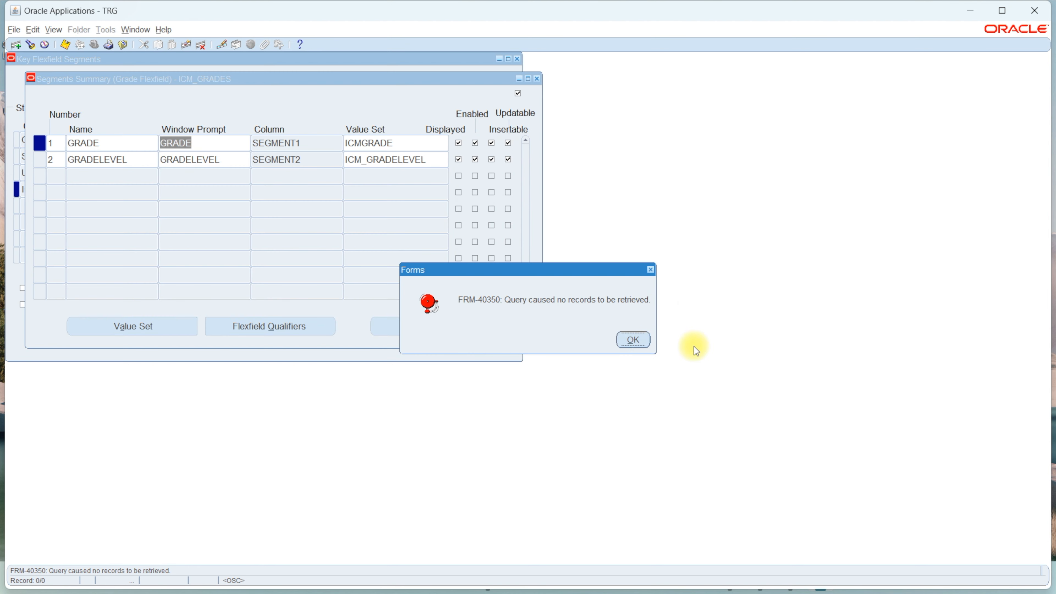
pyautogui.click(631, 346)
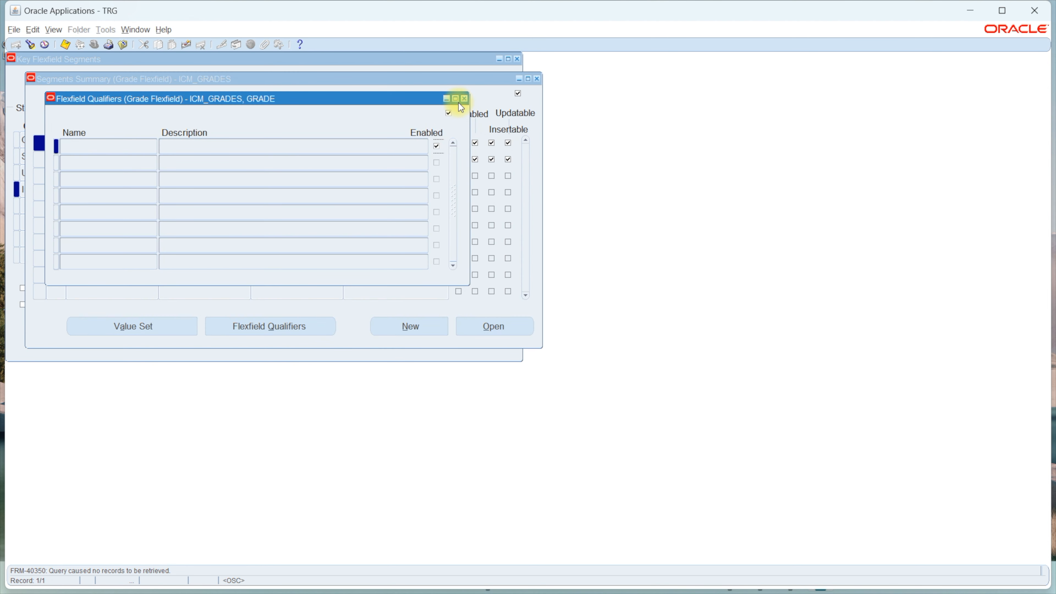
pyautogui.click(465, 98)
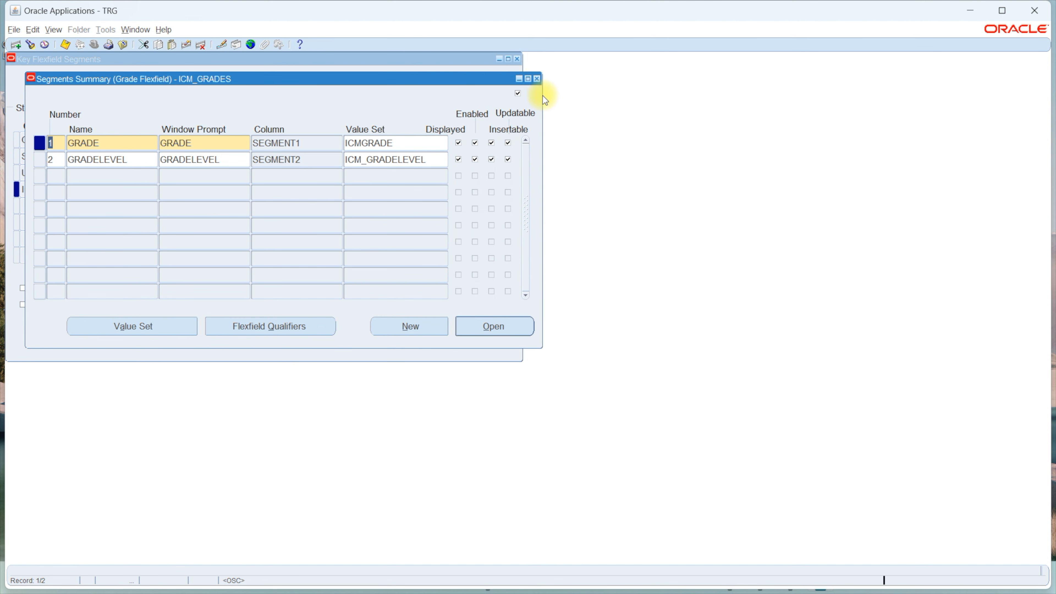
# Freeze the flexfield definition of the ICM_GRADES structure, then save and compile it
pyautogui.click(537, 78)
pyautogui.click(77, 290)
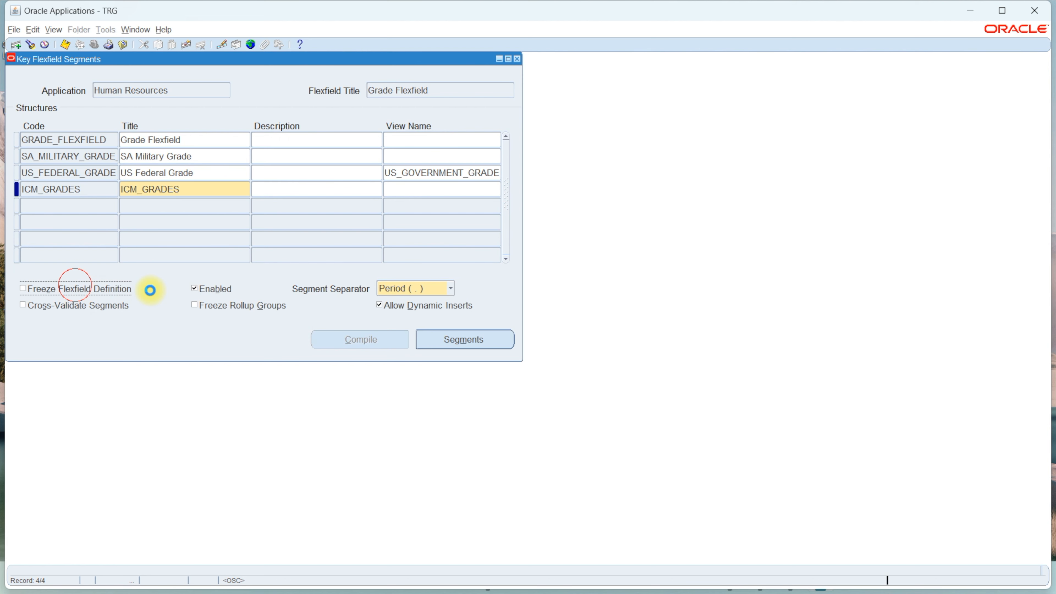
pyautogui.click(583, 342)
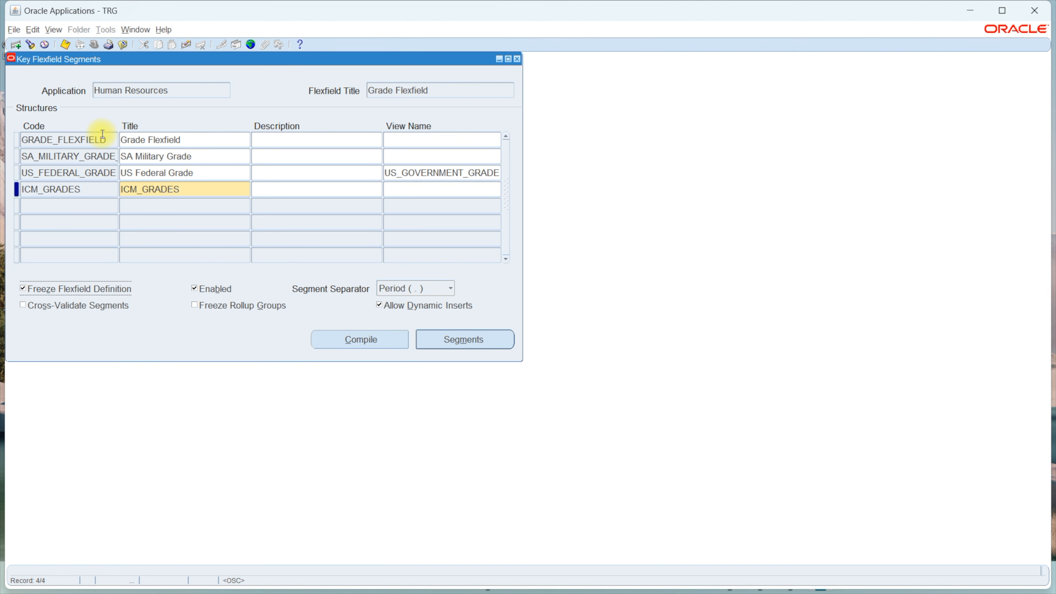
pyautogui.click(65, 44)
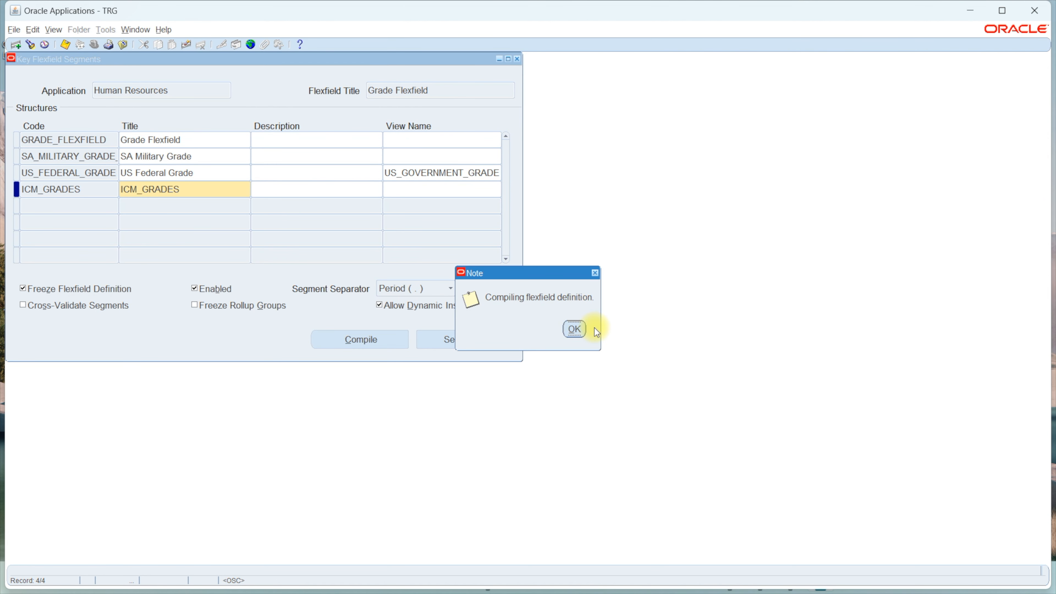
pyautogui.click(574, 329)
pyautogui.click(605, 339)
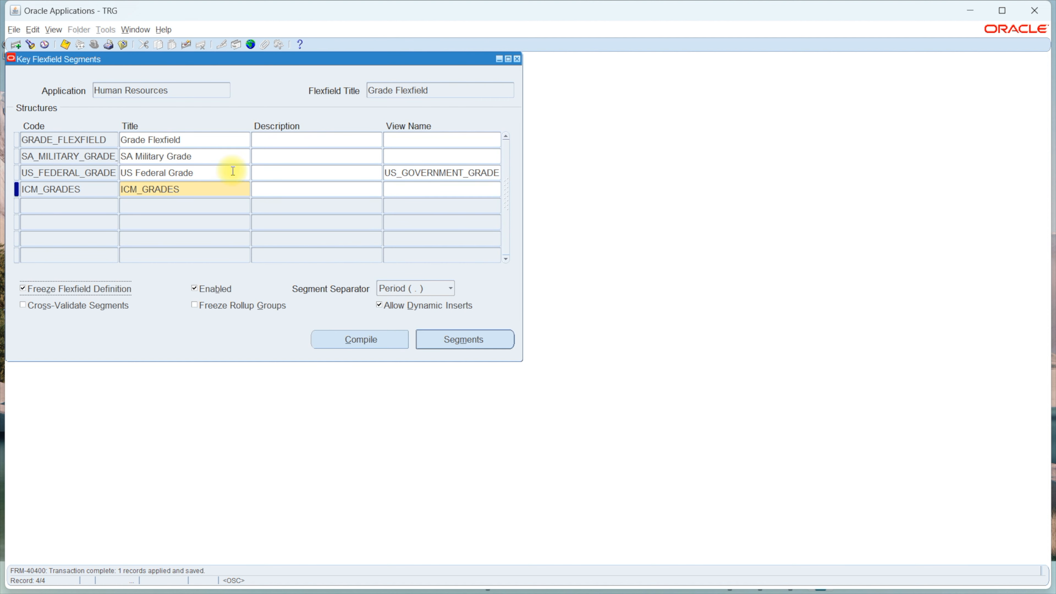
# Switch to the Human Resources Competence Flexfield and allow dynamic inserts on its Competence Flexfield structure
pyautogui.click(204, 157)
pyautogui.click(509, 94)
pyautogui.press('Up')
pyautogui.press('Up')
pyautogui.press('Up')
pyautogui.press('Up')
pyautogui.press('Down')
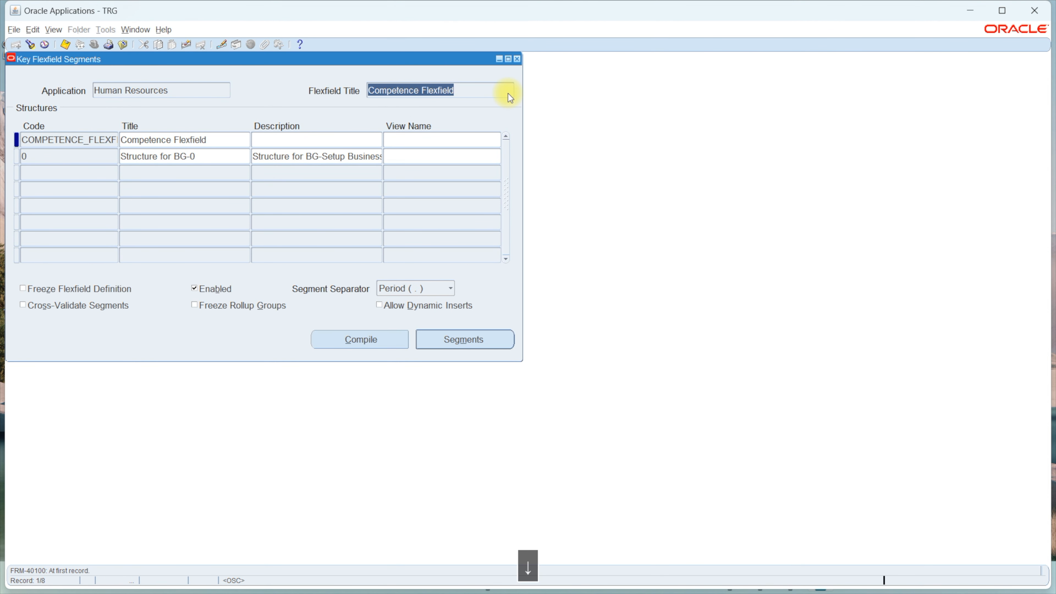
pyautogui.press('Down')
pyautogui.press('Up')
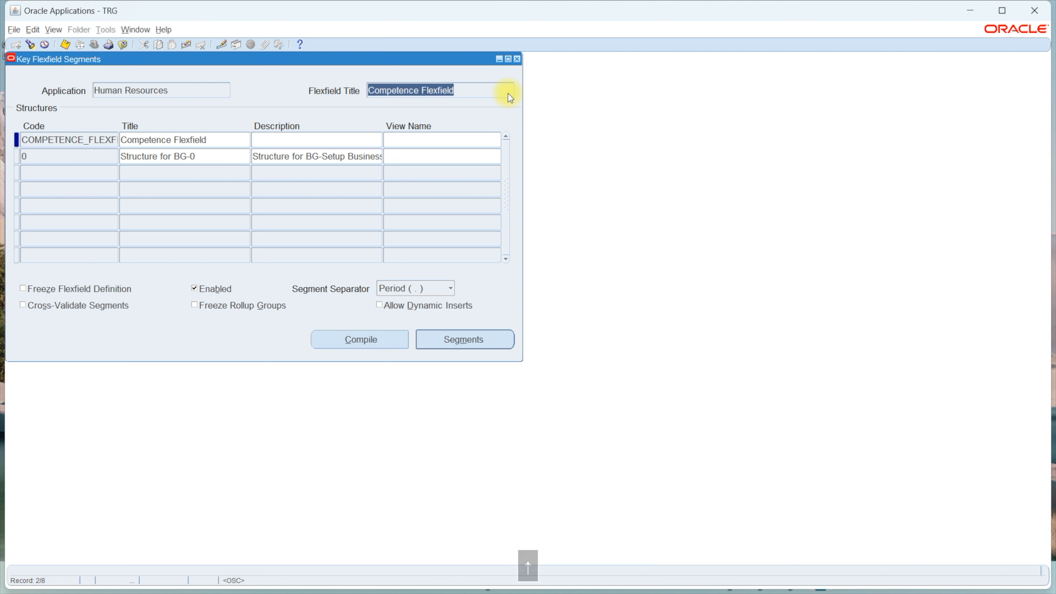
pyautogui.click(203, 140)
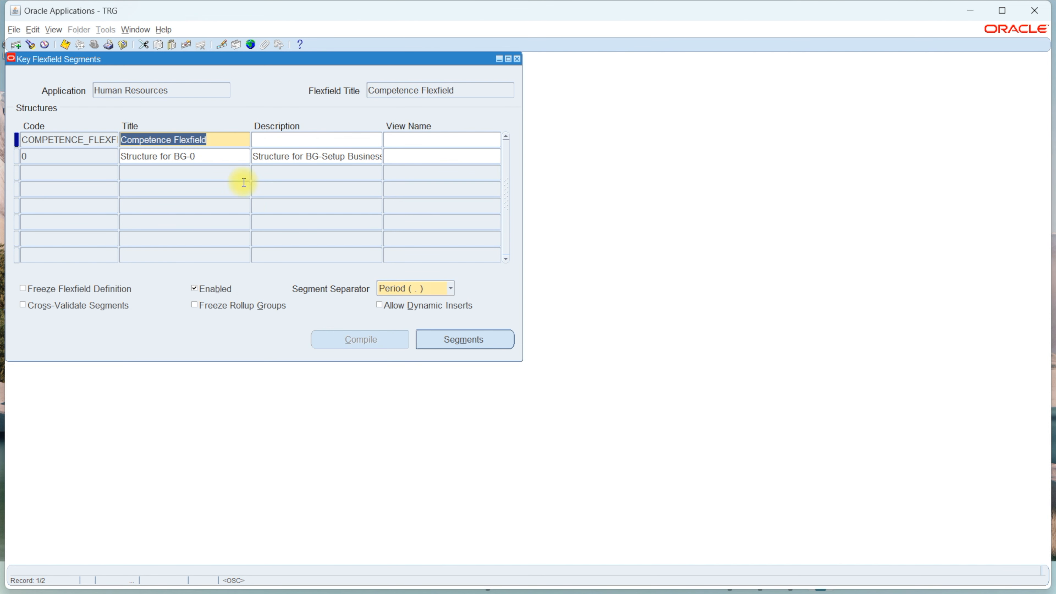
pyautogui.click(379, 305)
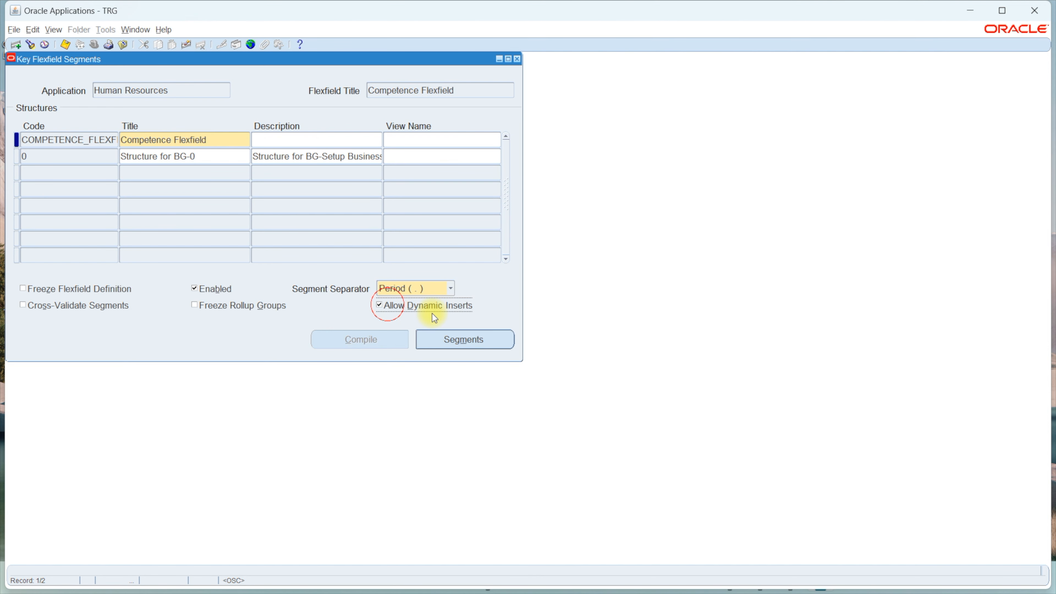
# Define segment 1 of the Competence Flexfield structure with name and window prompt COMPTENCY on column SEGMENT1, accepting the display size
pyautogui.click(476, 339)
pyautogui.write('1')
pyautogui.press('Tab')
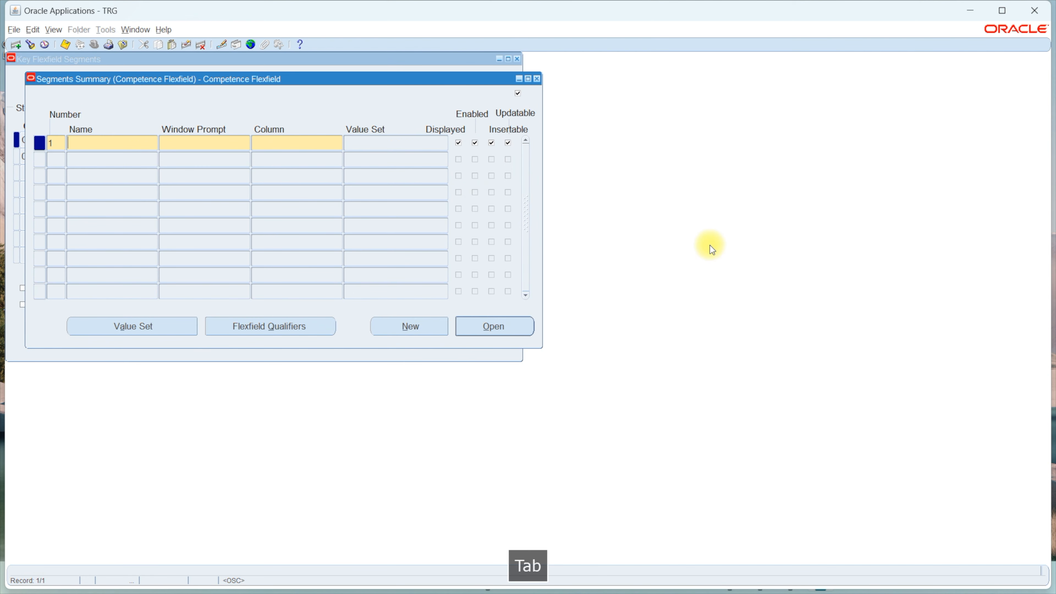
pyautogui.write('COMPTENCY')
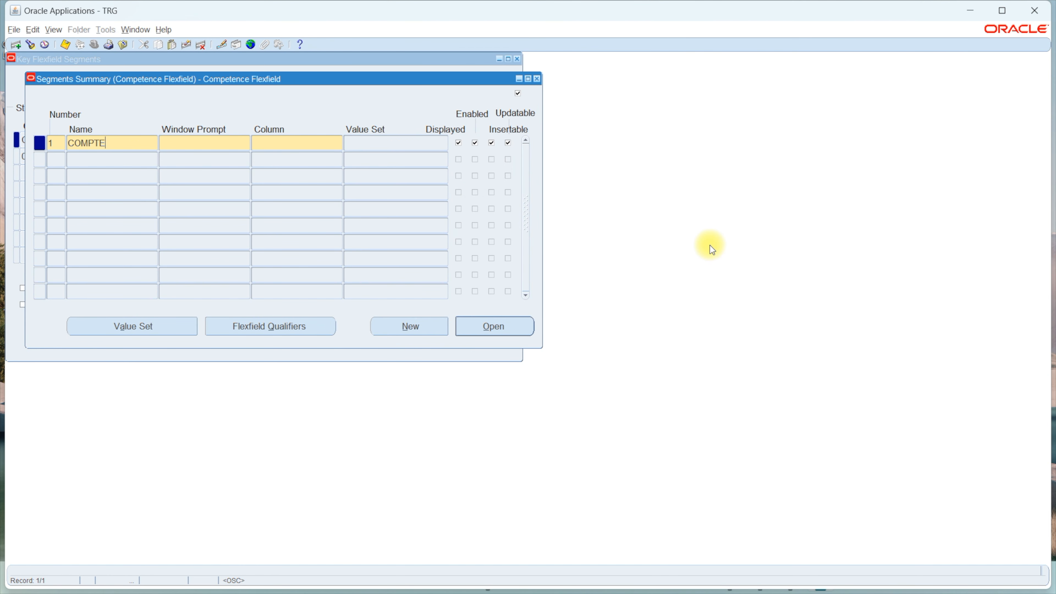
pyautogui.press('Tab')
pyautogui.press('Tab')
pyautogui.write('SE')
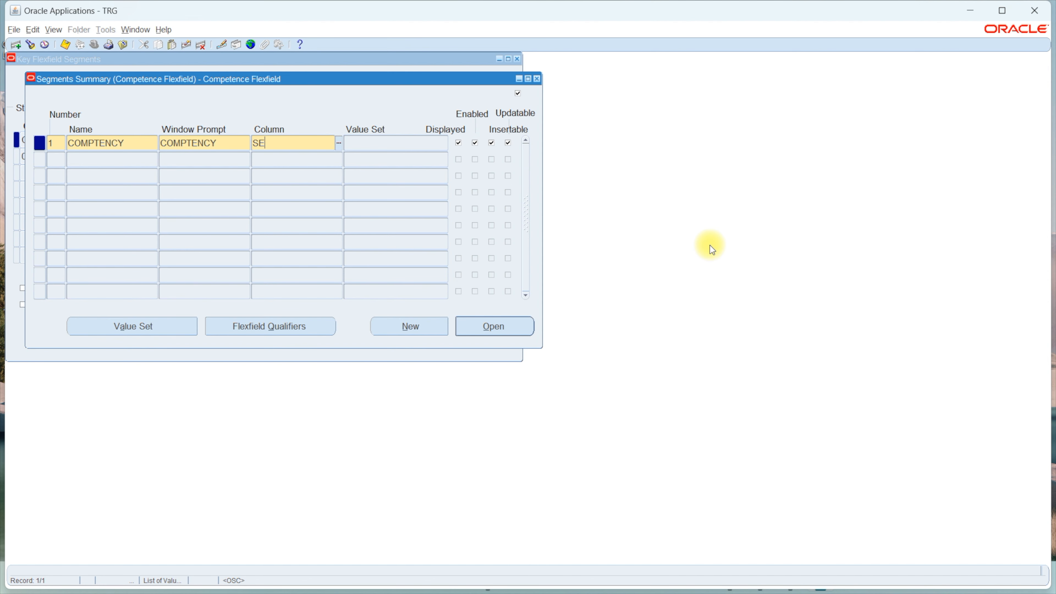
pyautogui.write('GMENT1')
pyautogui.press('Down')
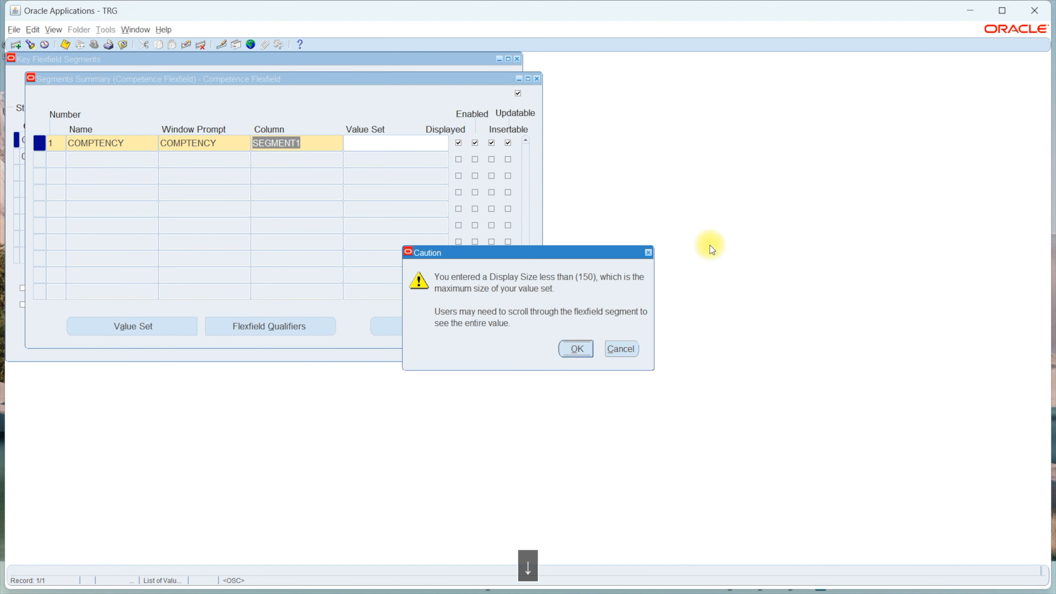
pyautogui.press('Return')
# Try to name segment 2 of the Competence Flexfield structure LEVEL
pyautogui.press('Tab')
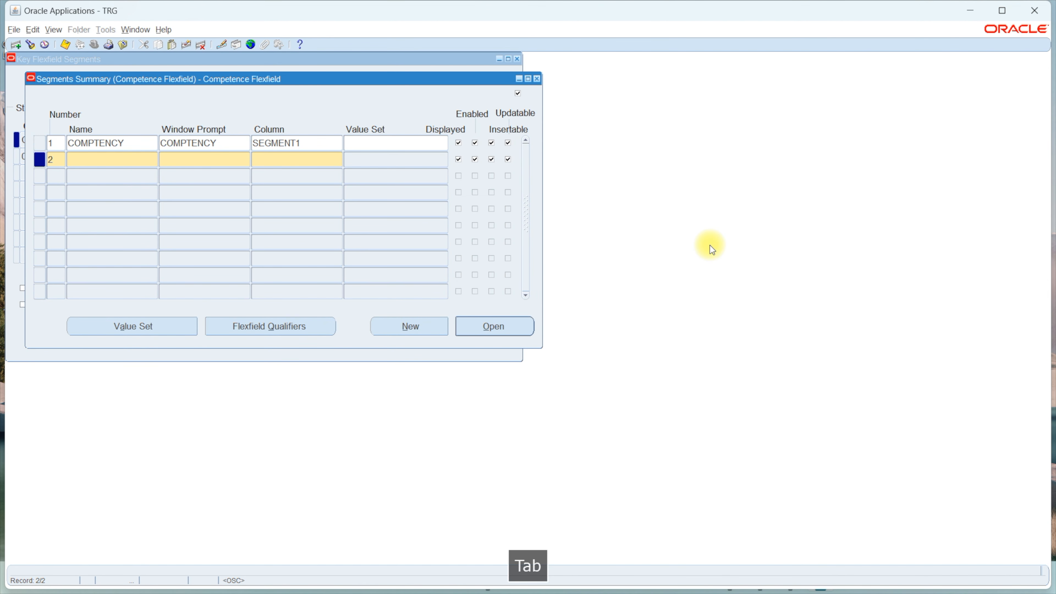
pyautogui.write('LEVEL')
pyautogui.press('Tab')
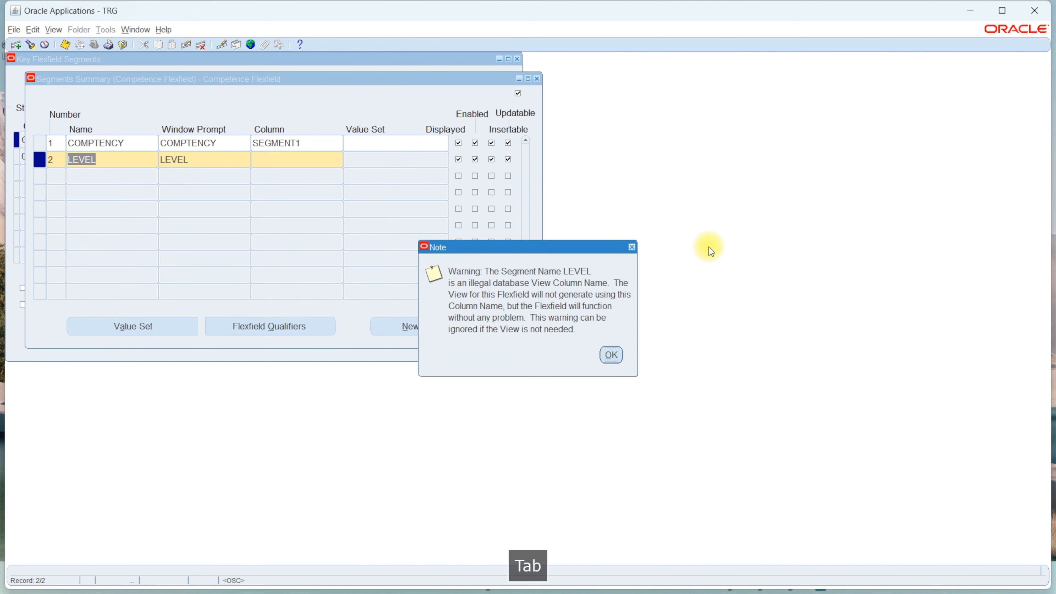
pyautogui.press('Return')
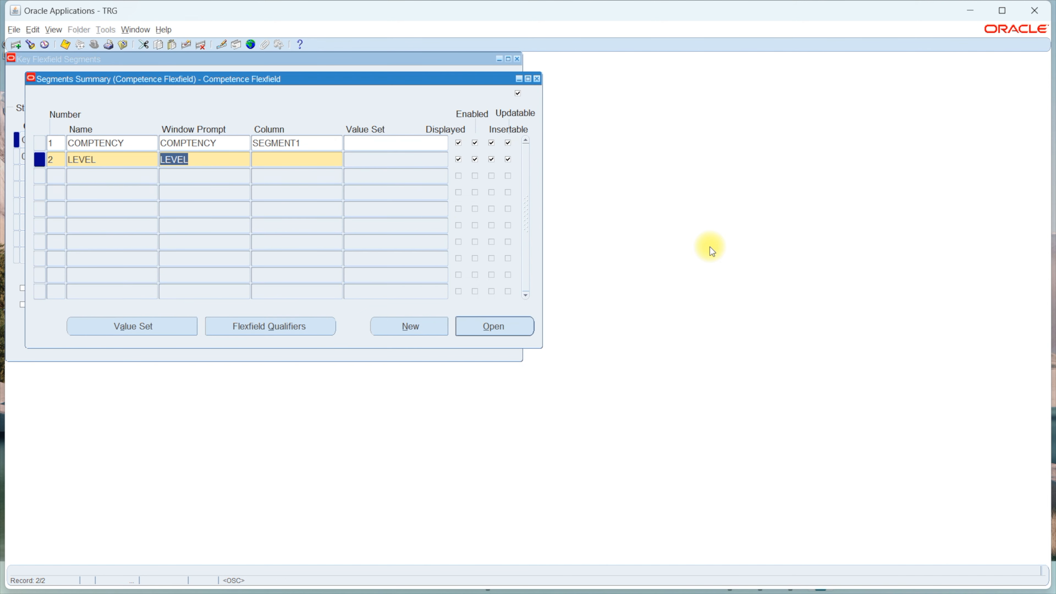
# Name segment 2 COMPTENCY_LEVEL and use the same text as its window prompt
pyautogui.hotkey('shift', 'Tab')
pyautogui.write('COMP')
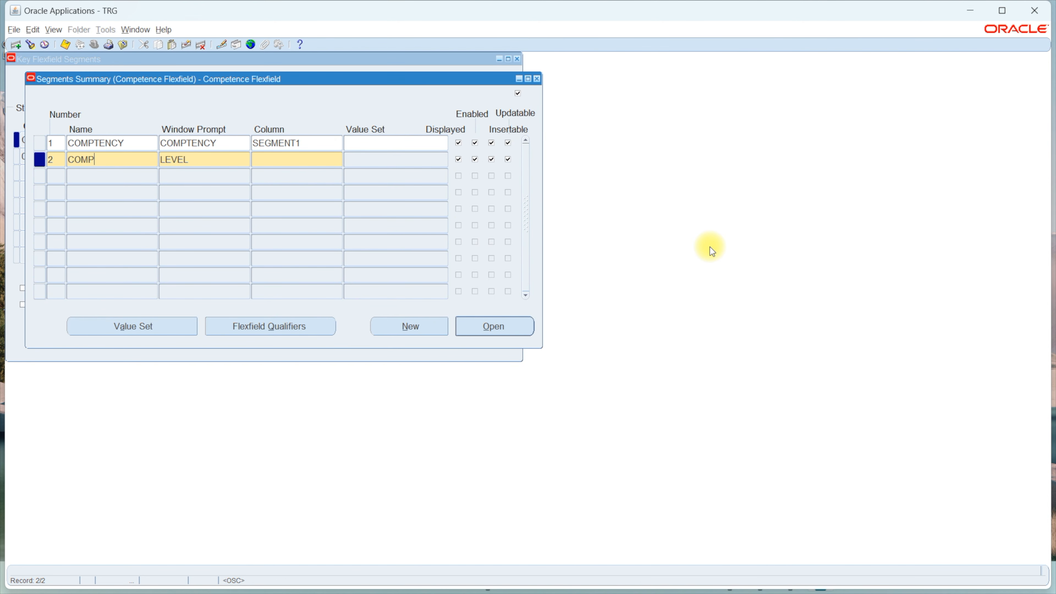
pyautogui.write('TENCY_LEVEL')
pyautogui.press('Tab')
pyautogui.hotkey('shift', 'Tab')
pyautogui.hotkey('ctrl', 'c')
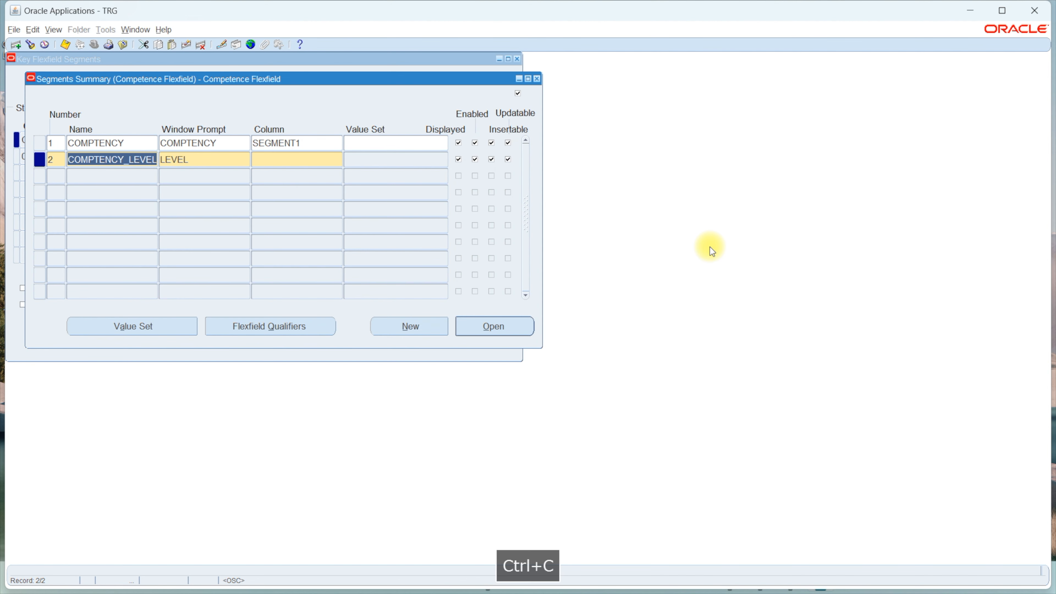
pyautogui.press('Tab')
pyautogui.hotkey('ctrl', 'v')
pyautogui.press('Tab')
# Assign column SEGMENT2 to the COMPTENCY_LEVEL segment and save the segments accepting the display size
pyautogui.write('SGE')
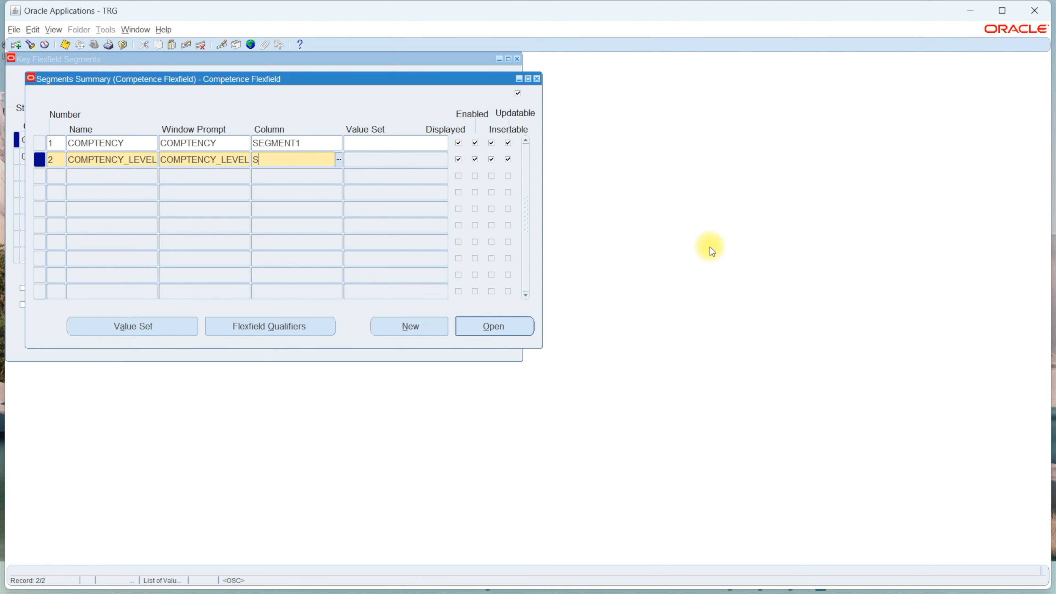
pyautogui.press('BackSpace')
pyautogui.press('BackSpace')
pyautogui.write('EGMENT2')
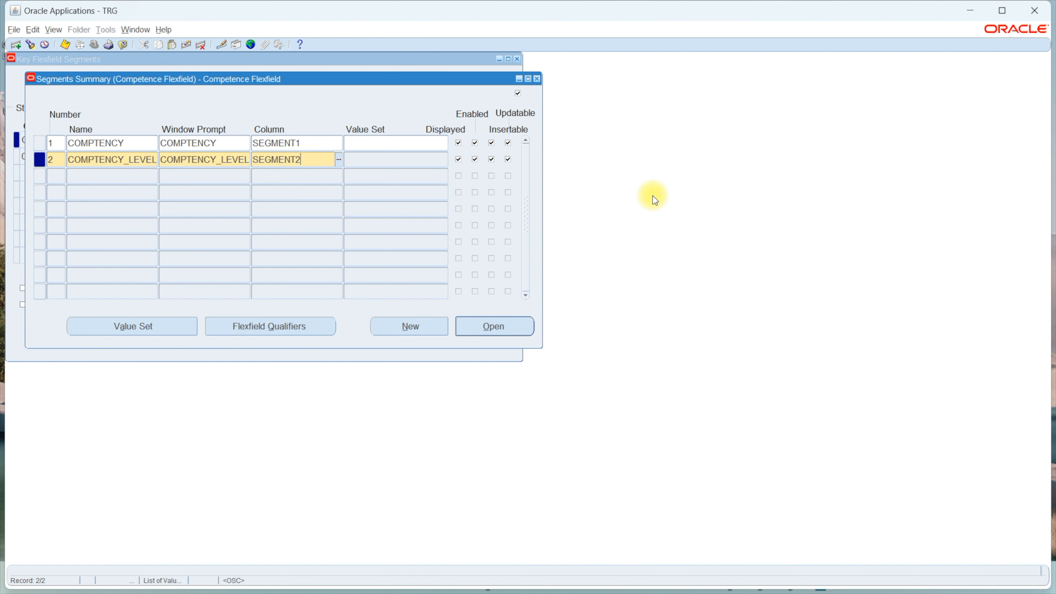
pyautogui.press('Tab')
pyautogui.hotkey('ctrl', 's')
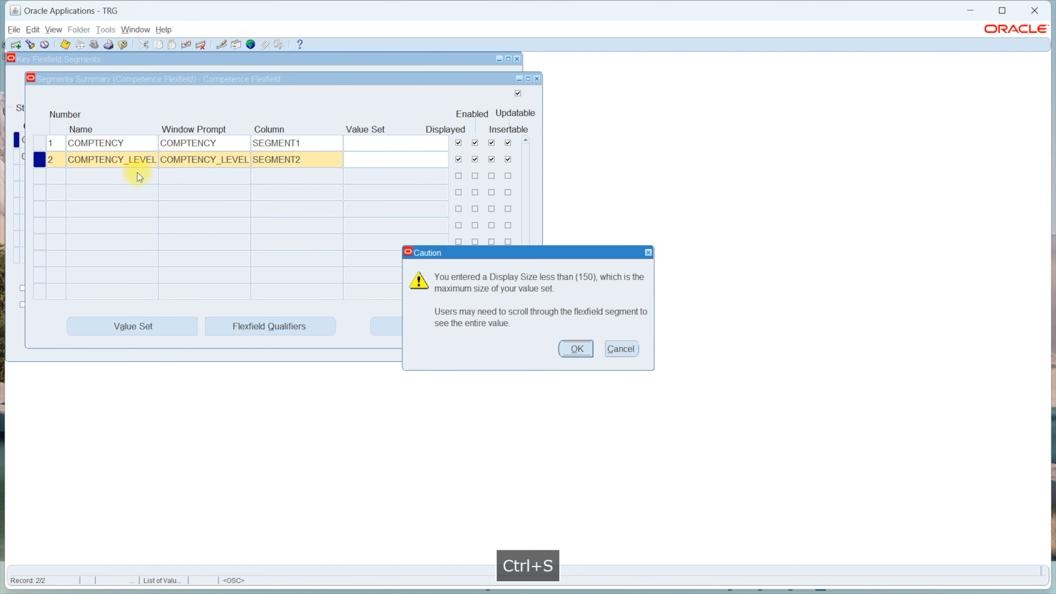
pyautogui.press('space')
# Create a value set named COMPTENCY_NAME with a maximum size of 50
pyautogui.doubleClick(129, 143)
pyautogui.hotkey('ctrl', 'c')
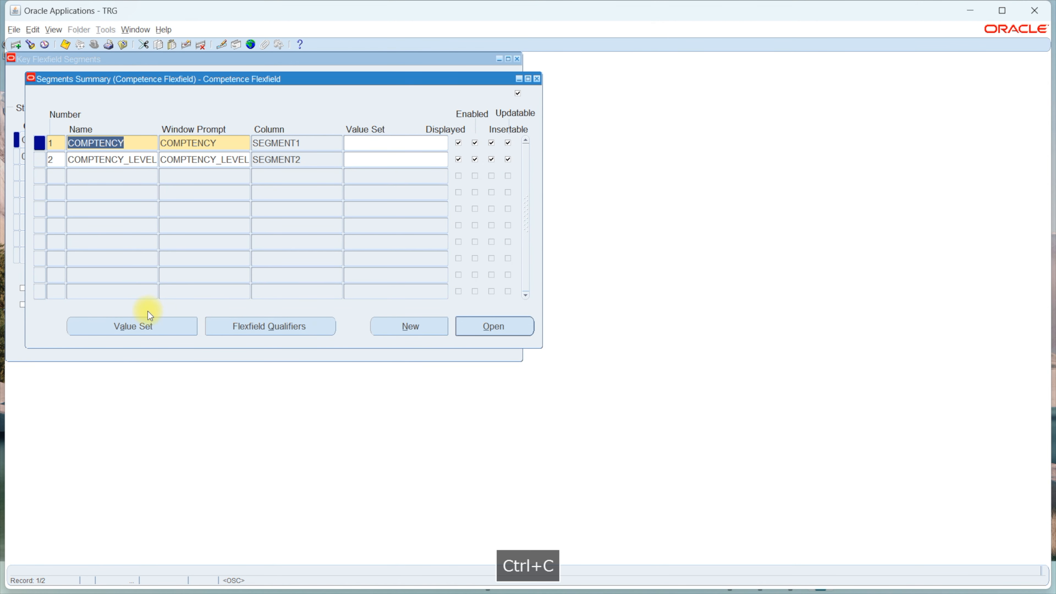
pyautogui.click(149, 324)
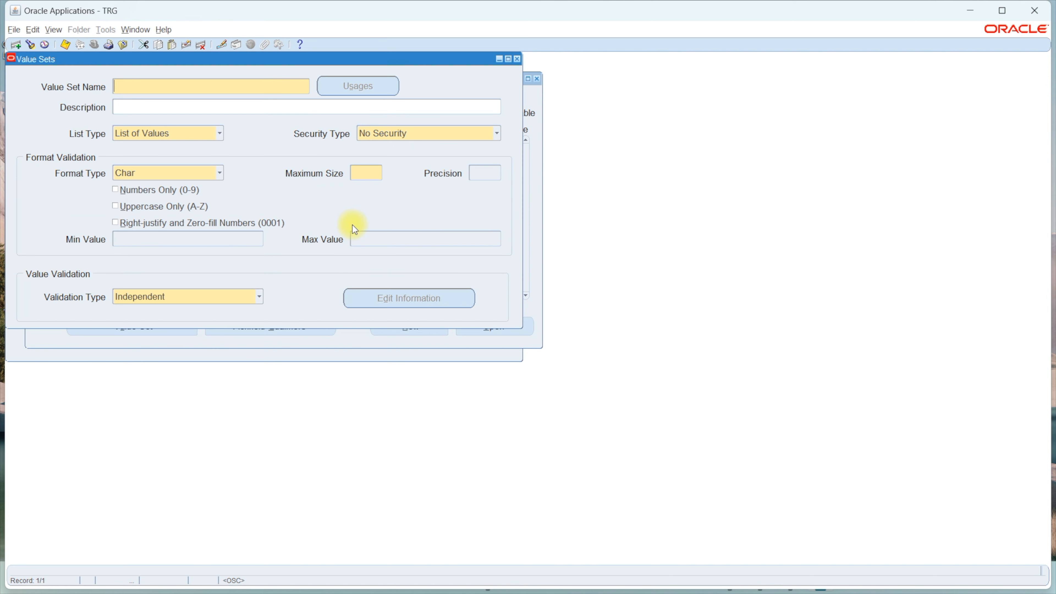
pyautogui.hotkey('ctrl', 'v')
pyautogui.write('_NAME')
pyautogui.click(345, 163)
pyautogui.write('5')
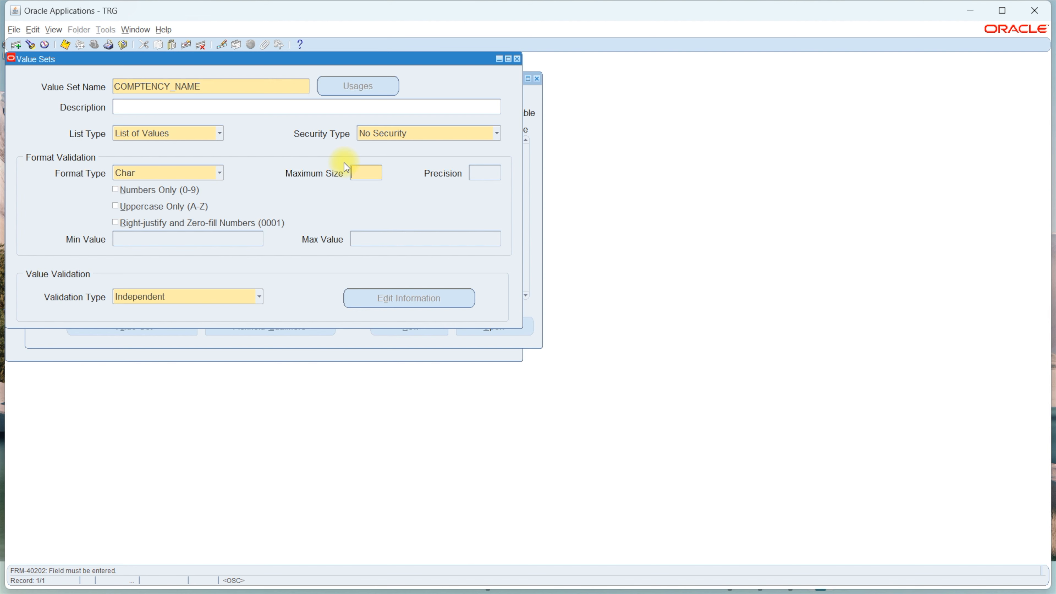
pyautogui.write('0')
# Add a value set named COMPTENCY_LEVEL with a maximum size of 2, save both value sets and return to the segments
pyautogui.press('Down')
pyautogui.hotkey('ctrl', 'v')
pyautogui.write('_LEVEL')
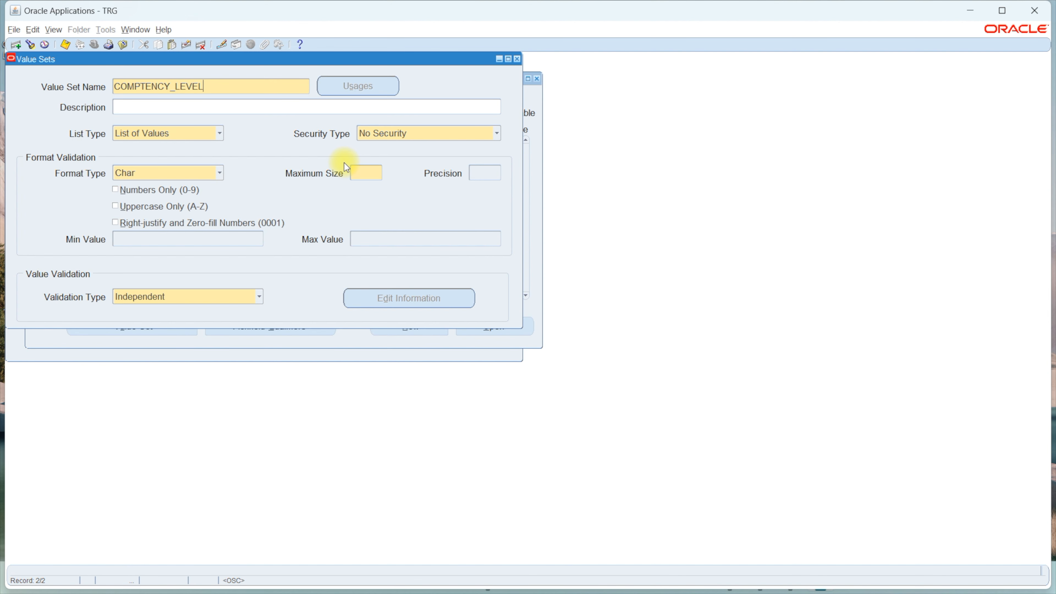
pyautogui.click(345, 165)
pyautogui.write('2')
pyautogui.hotkey('ctrl', 's')
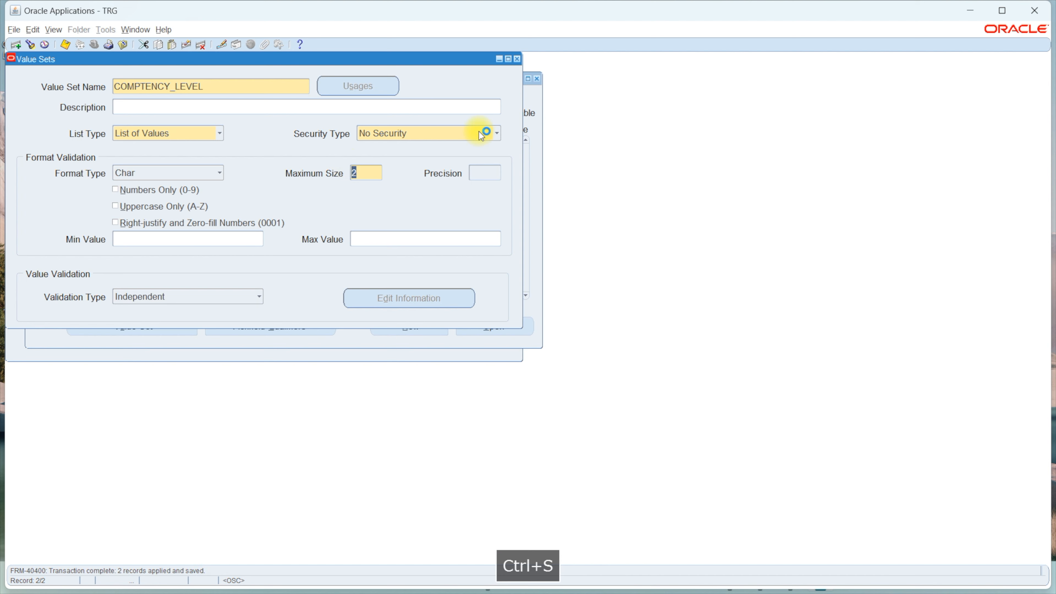
pyautogui.click(517, 58)
# Assign value set COMPTENCY_NAME to the COMPTENCY segment
pyautogui.click(365, 142)
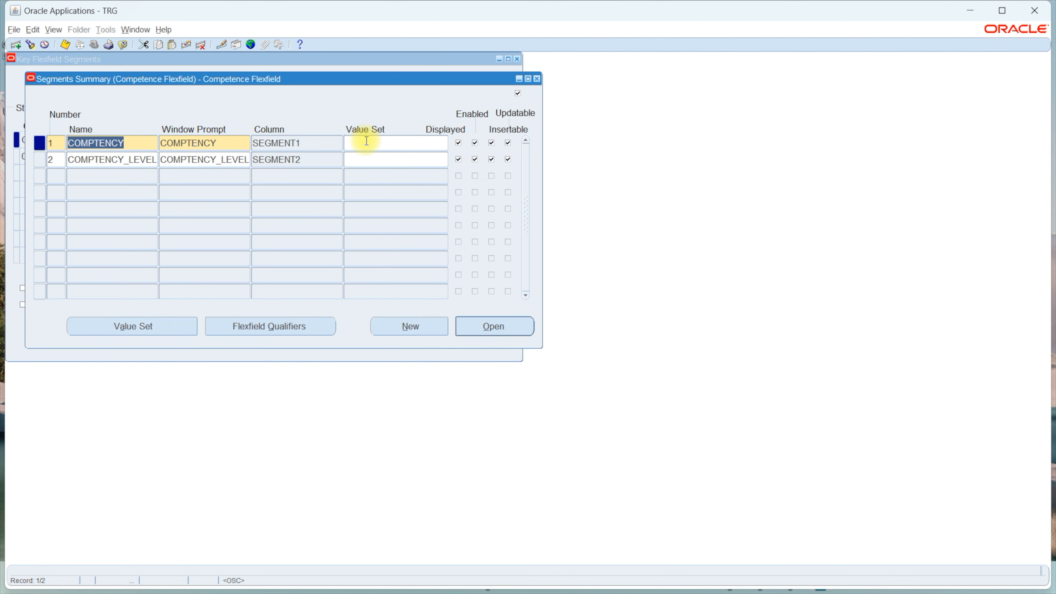
pyautogui.write('COMP')
pyautogui.press('Tab')
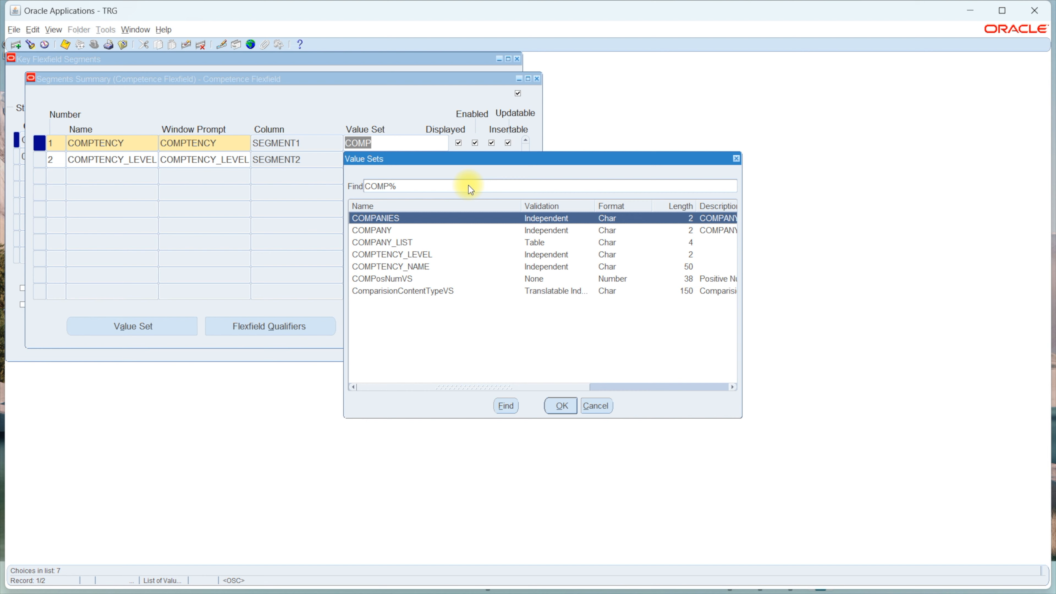
pyautogui.press('Down')
pyautogui.press('Down')
pyautogui.press('Down')
pyautogui.press('Down')
pyautogui.press('Return')
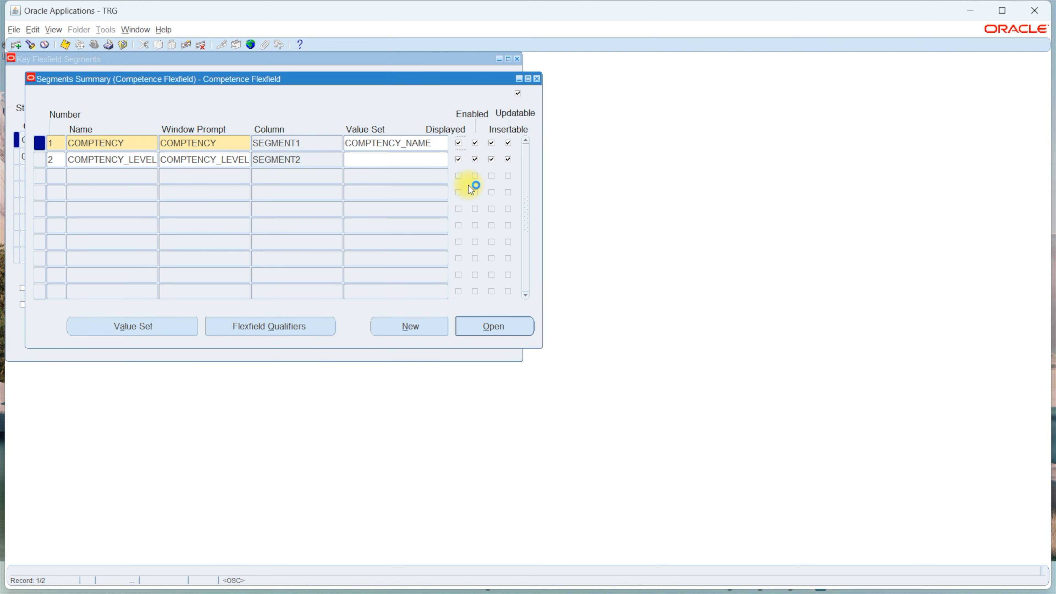
# Assign value set COMPTENCY_LEVEL to the COMPTENCY_LEVEL segment, save the segments and return to the structures
pyautogui.click(369, 160)
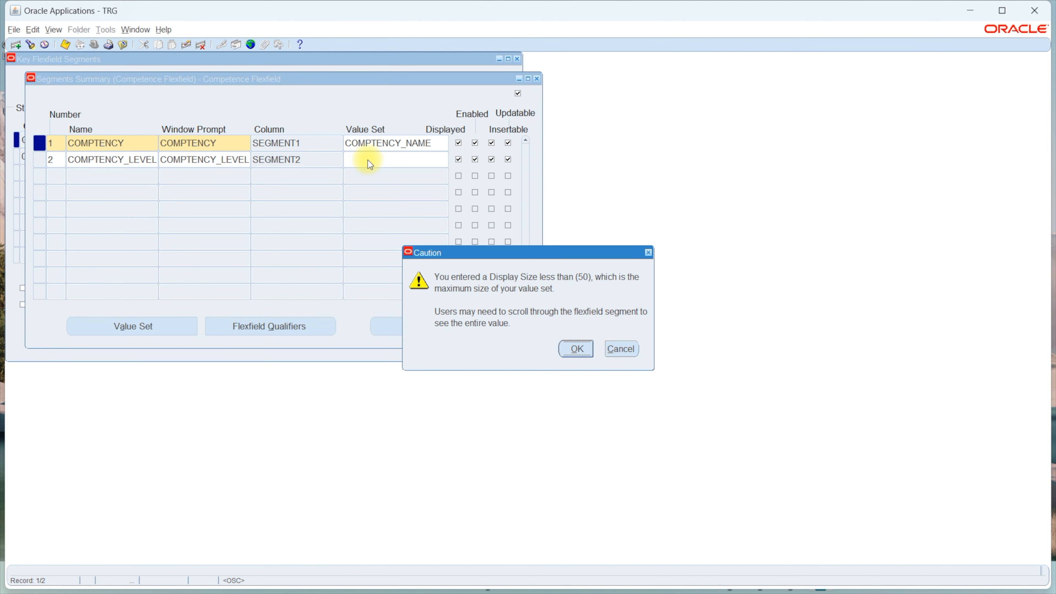
pyautogui.press('Return')
pyautogui.hotkey('ctrl', 's')
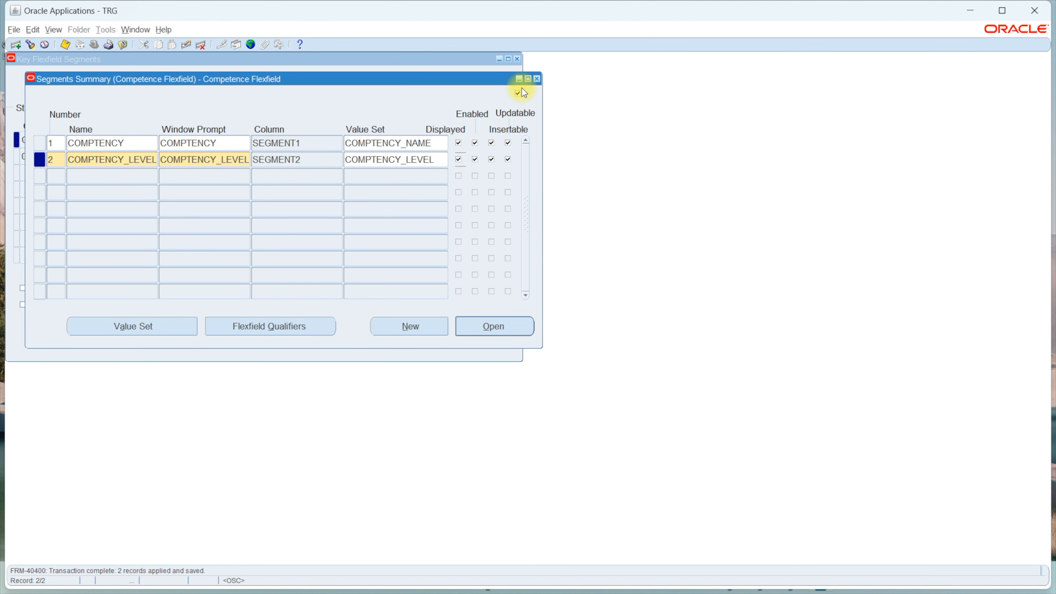
pyautogui.click(537, 79)
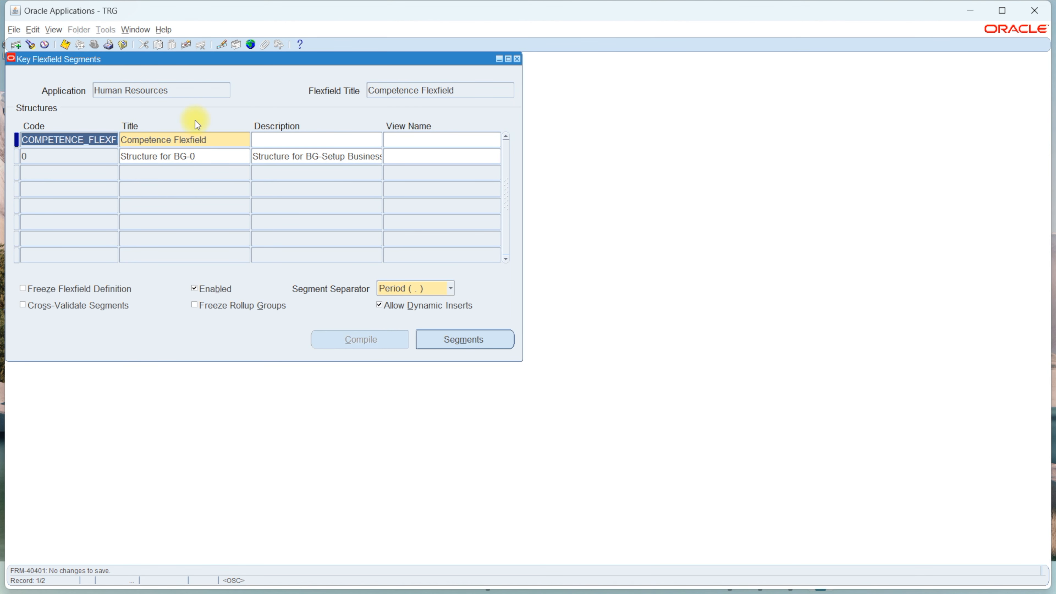
# Browse the Human Resources key flexfields from CAGR Flexfield through Soft Coded KeyFlexfield, reviewing the structures defined for each
pyautogui.click(410, 91)
pyautogui.press('Up')
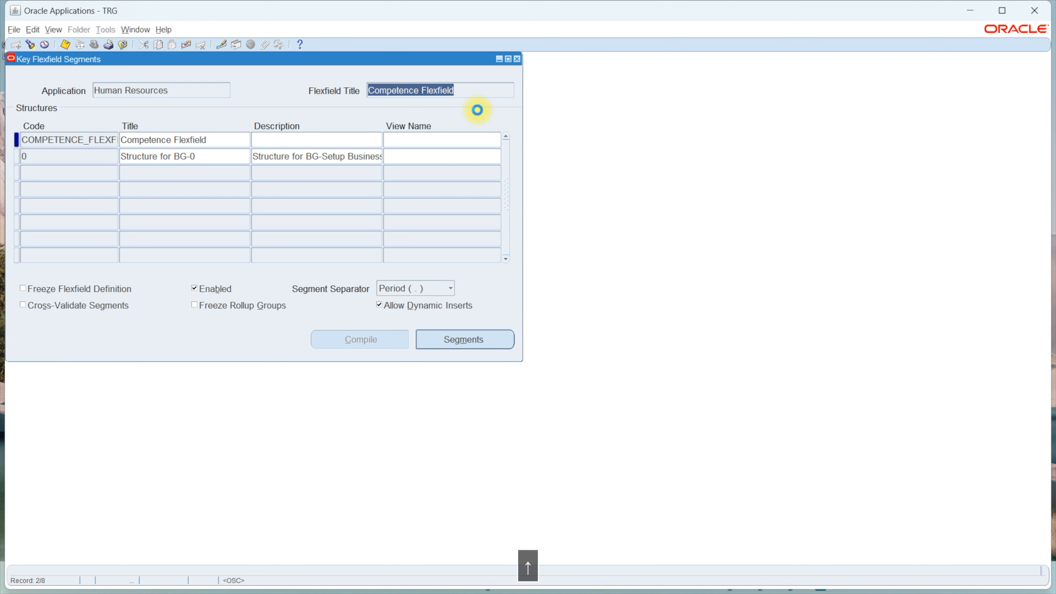
pyautogui.press('Up')
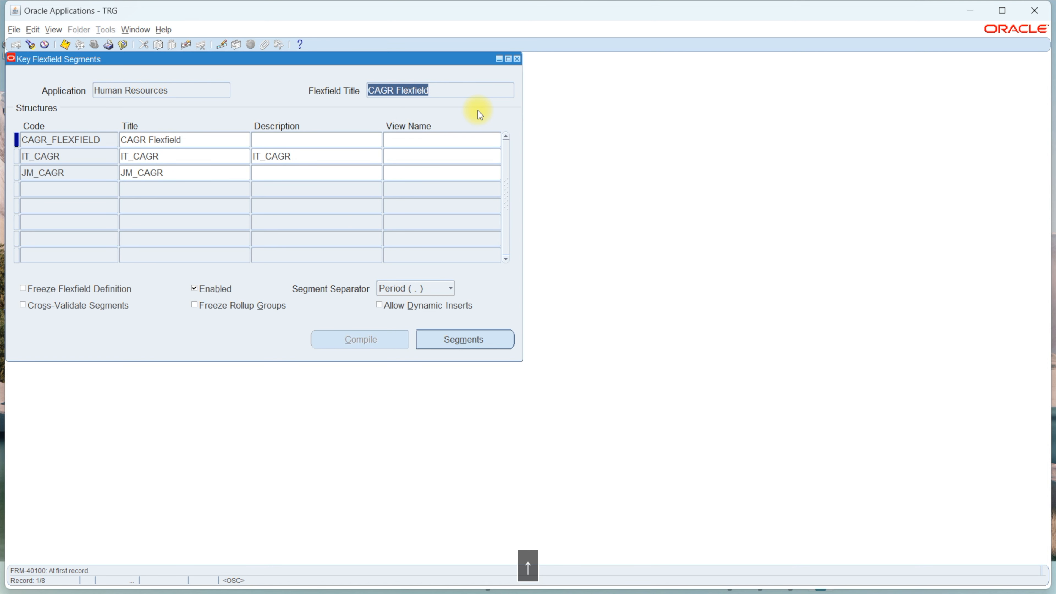
pyautogui.press('Down')
pyautogui.press('Down')
pyautogui.press('Down')
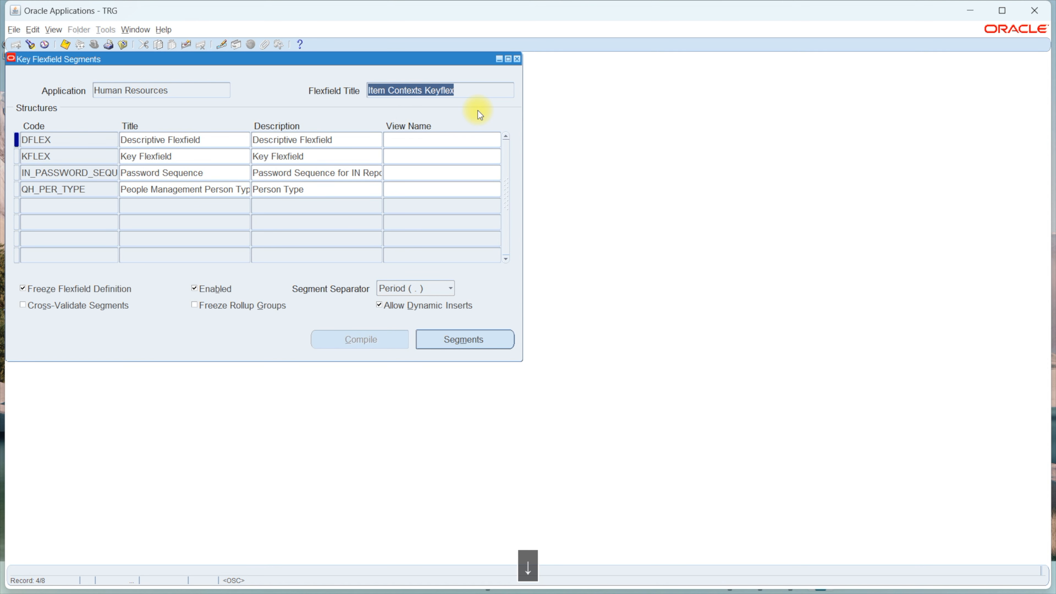
pyautogui.press('Down')
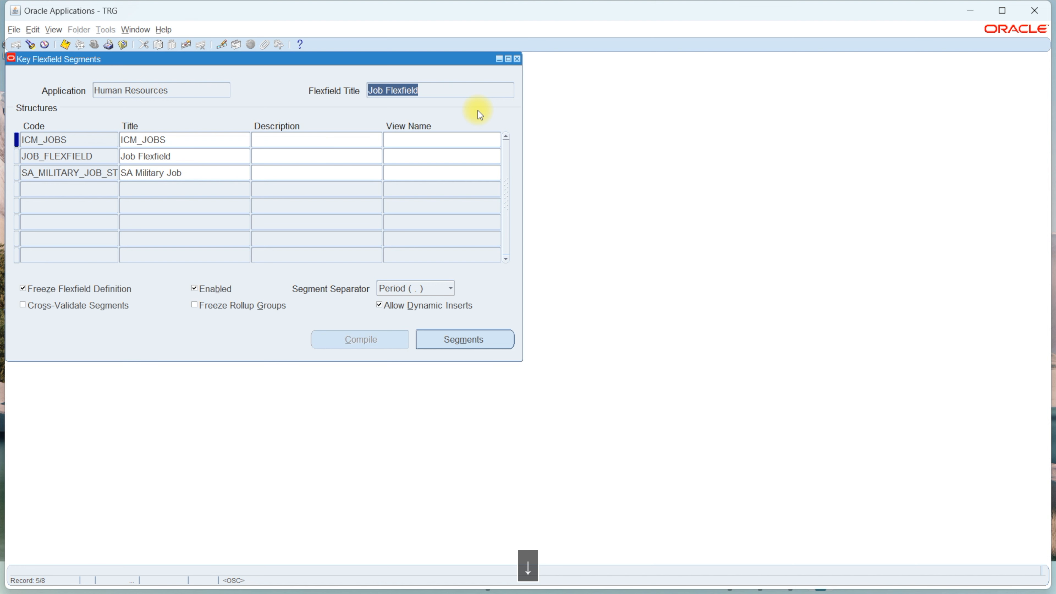
pyautogui.press('Down')
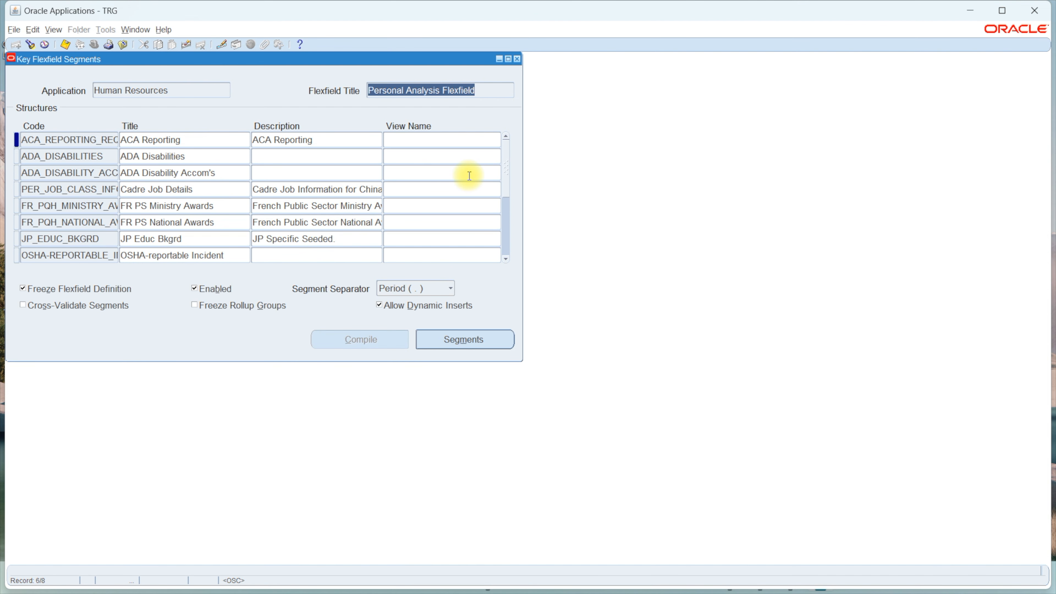
pyautogui.press('Down')
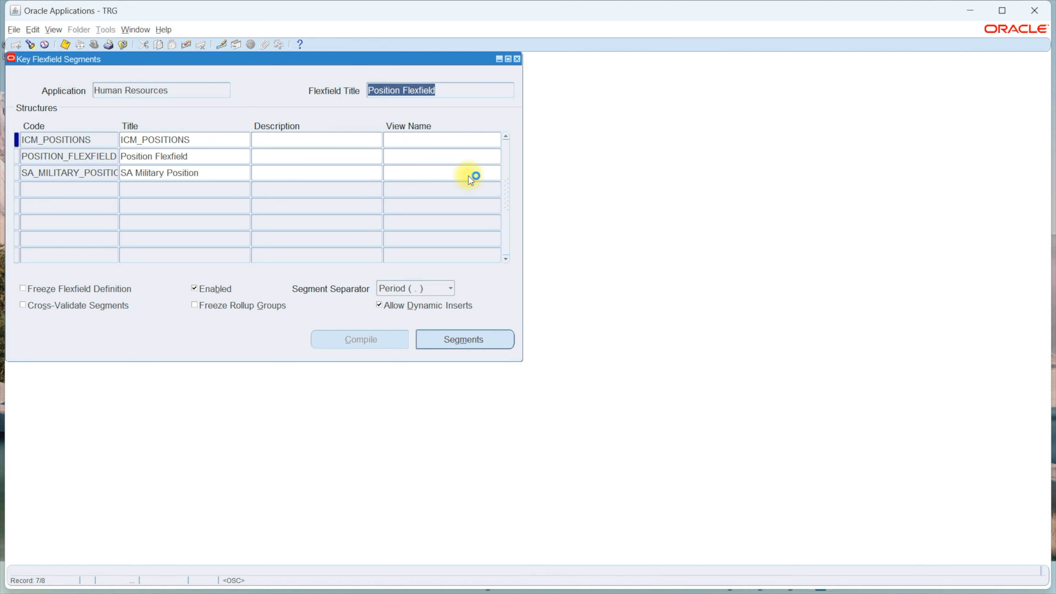
pyautogui.press('Down')
pyautogui.press('Down')
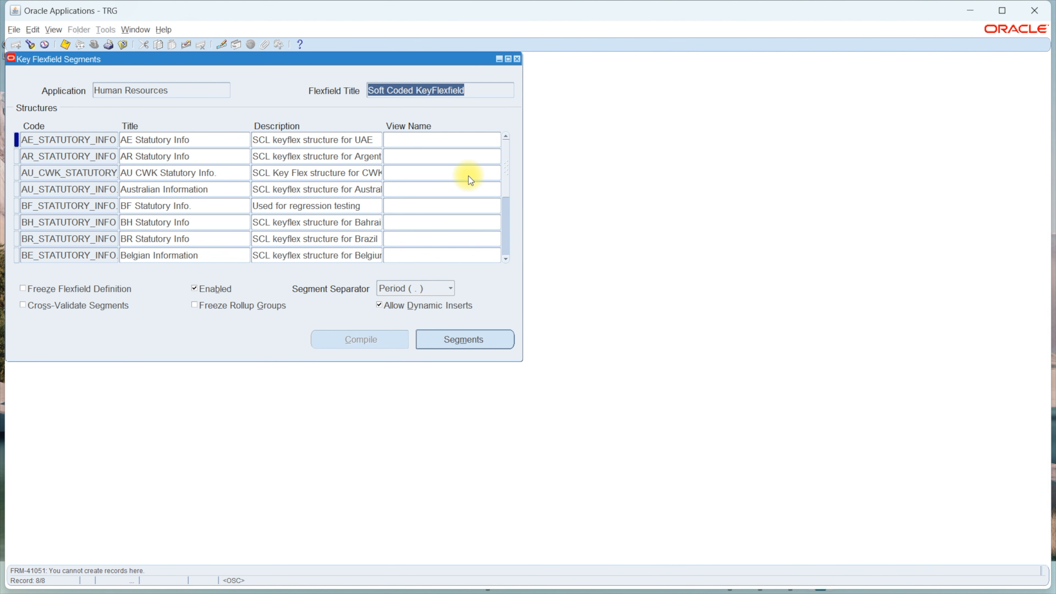
pyautogui.press('Down')
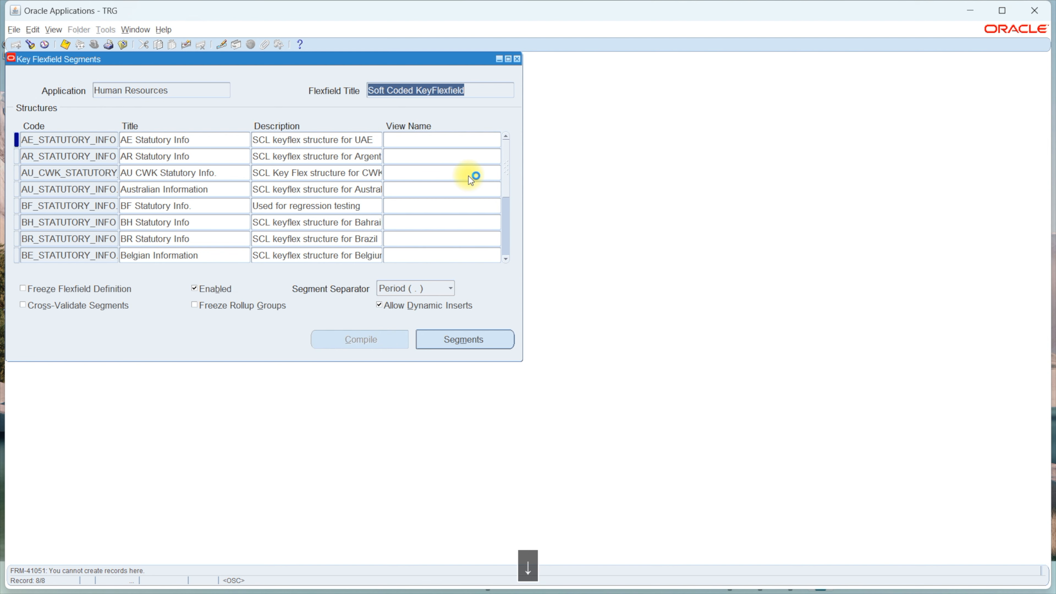
# Switch to PowerPoint and check the Oracle HRMS flexfields listed on the Important Key Flexfields slide
pyautogui.click(184, 94)
pyautogui.press('Tab')
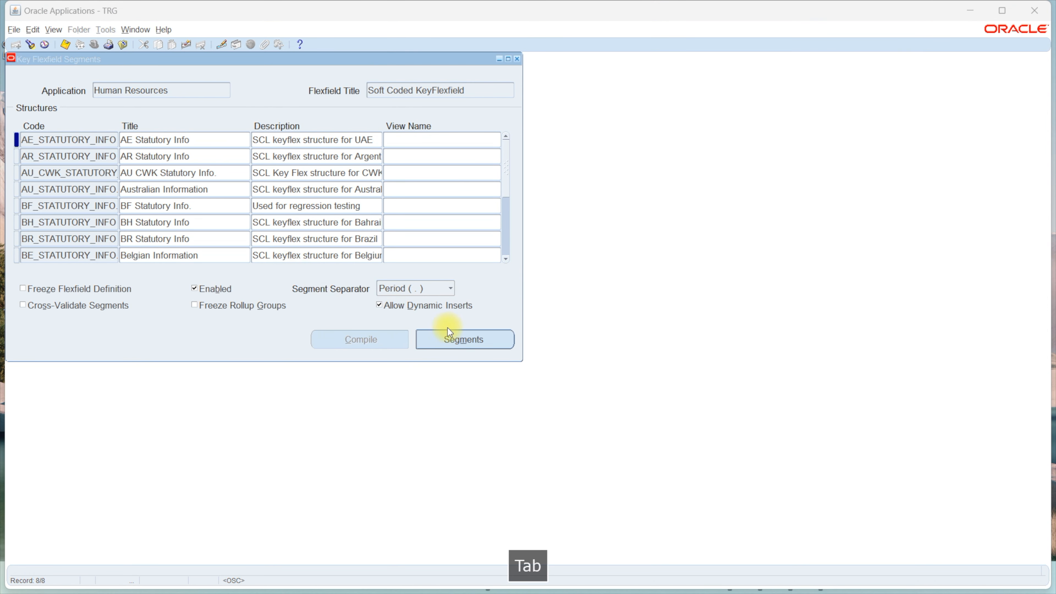
pyautogui.hotkey('alt', 'Tab')
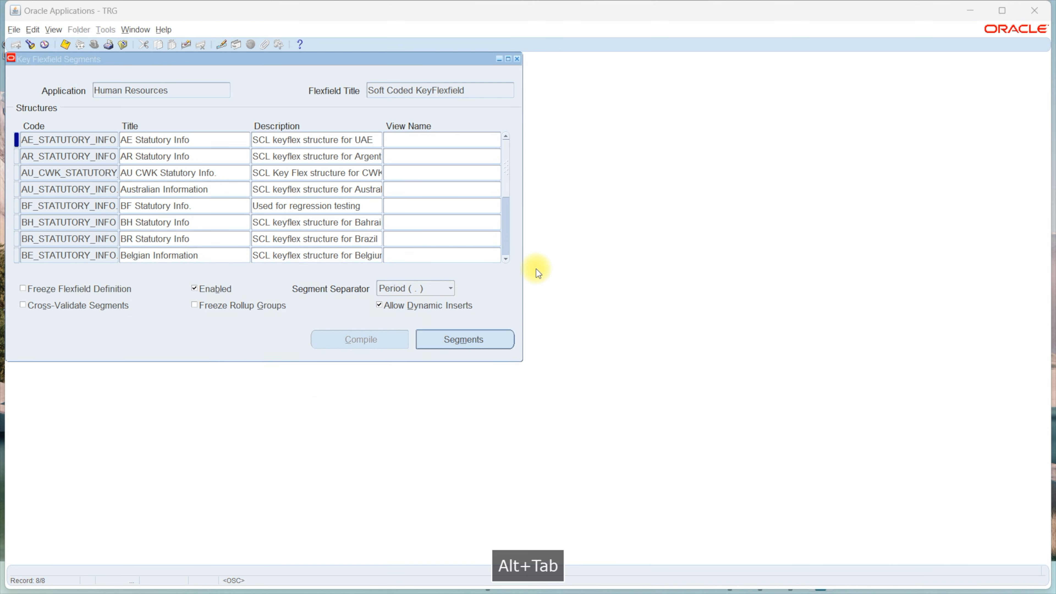
pyautogui.hotkey('alt', 'Tab')
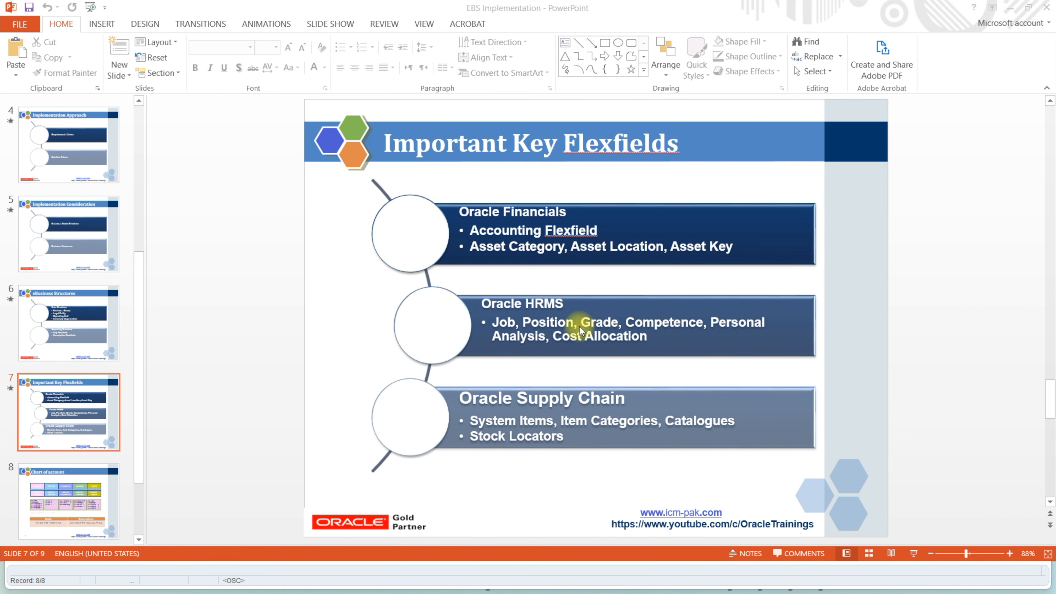
# Minimize PowerPoint and the browser window, and return to the Key Flexfield Segments form in Oracle Applications
pyautogui.hotkey('alt', 'Tab')
pyautogui.press('Tab')
pyautogui.press('Tab')
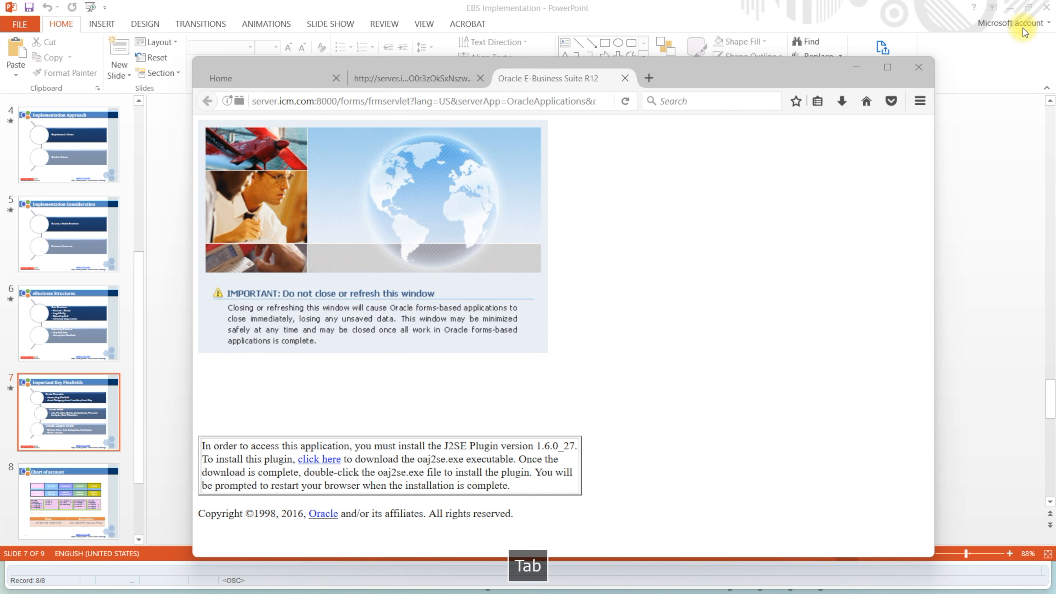
pyautogui.click(1010, 4)
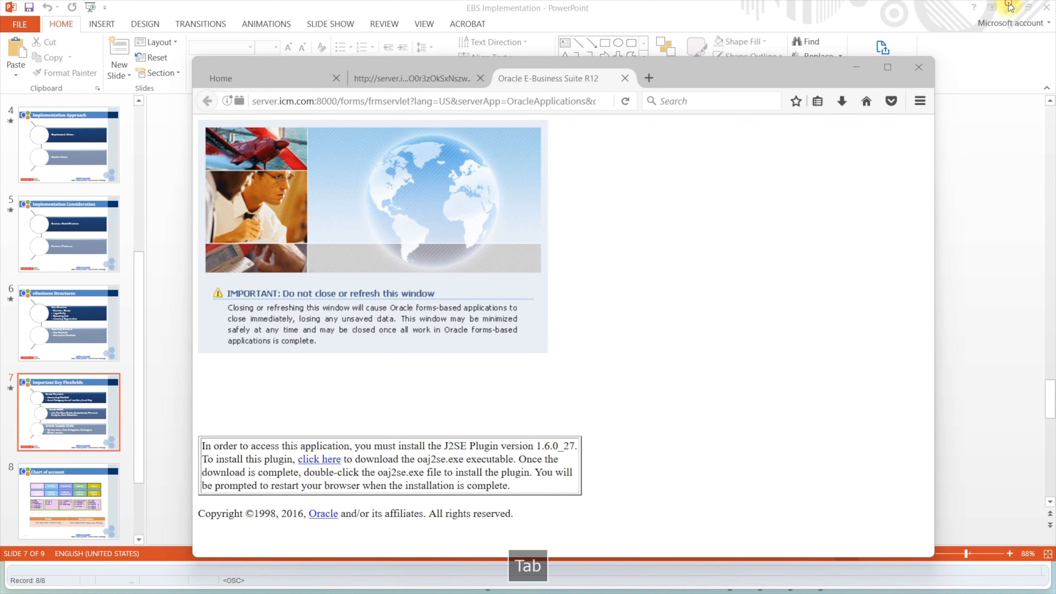
pyautogui.click(869, 67)
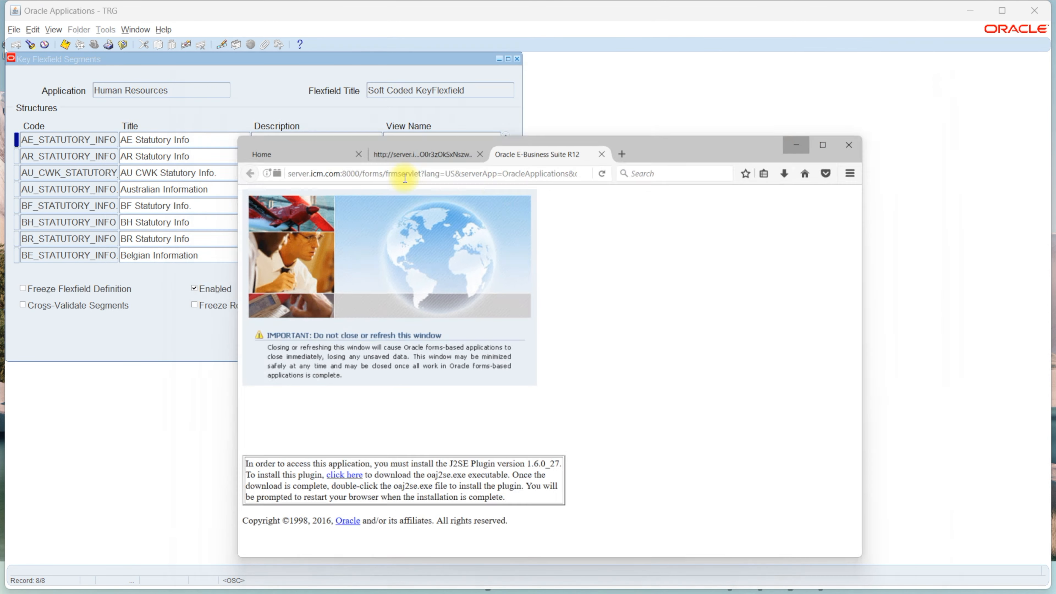
pyautogui.click(167, 90)
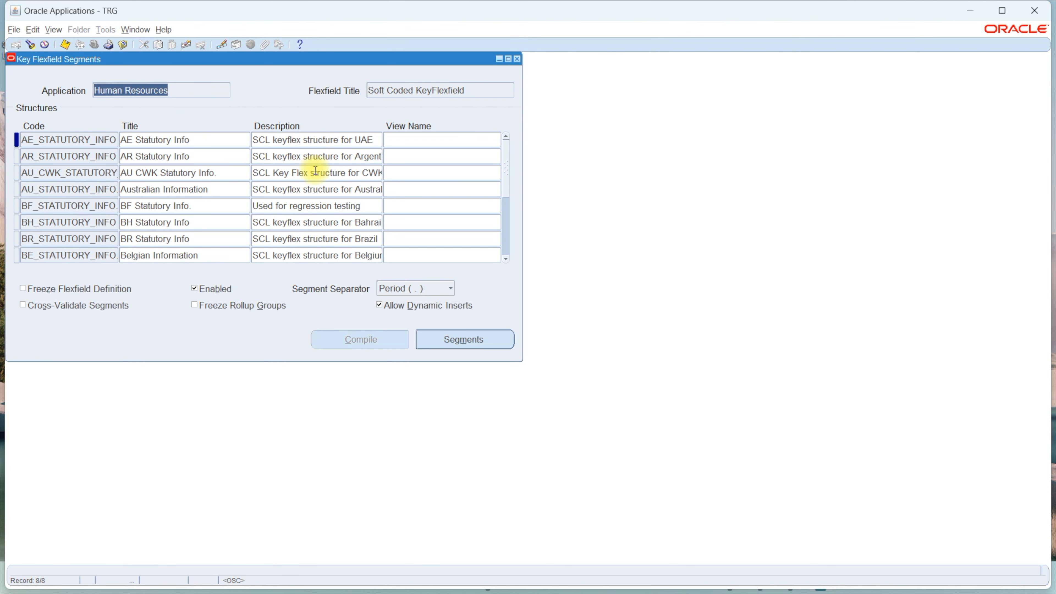
# Find the Grade Flexfield and compare the settings of its Grade Flexfield and ICM_GRADES structures
pyautogui.click(422, 90)
pyautogui.press('Up')
pyautogui.press('Up')
pyautogui.press('Up')
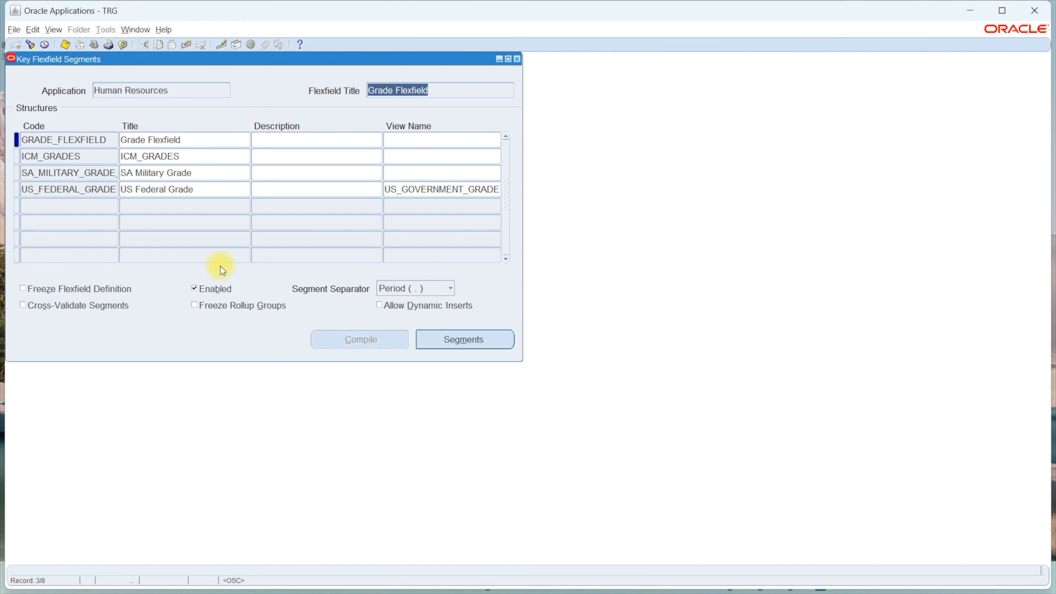
pyautogui.click(203, 136)
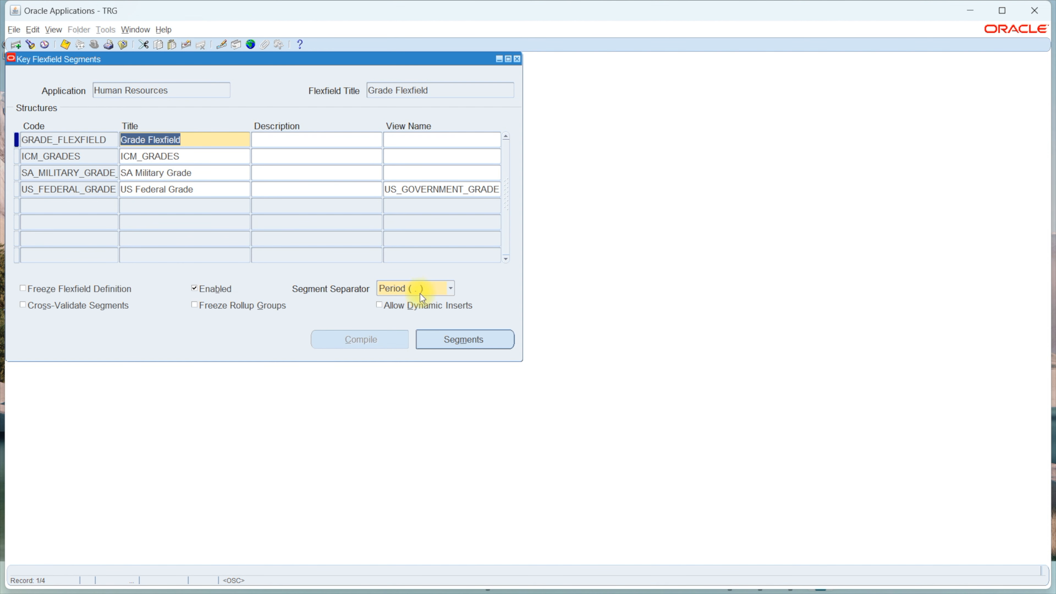
pyautogui.click(214, 158)
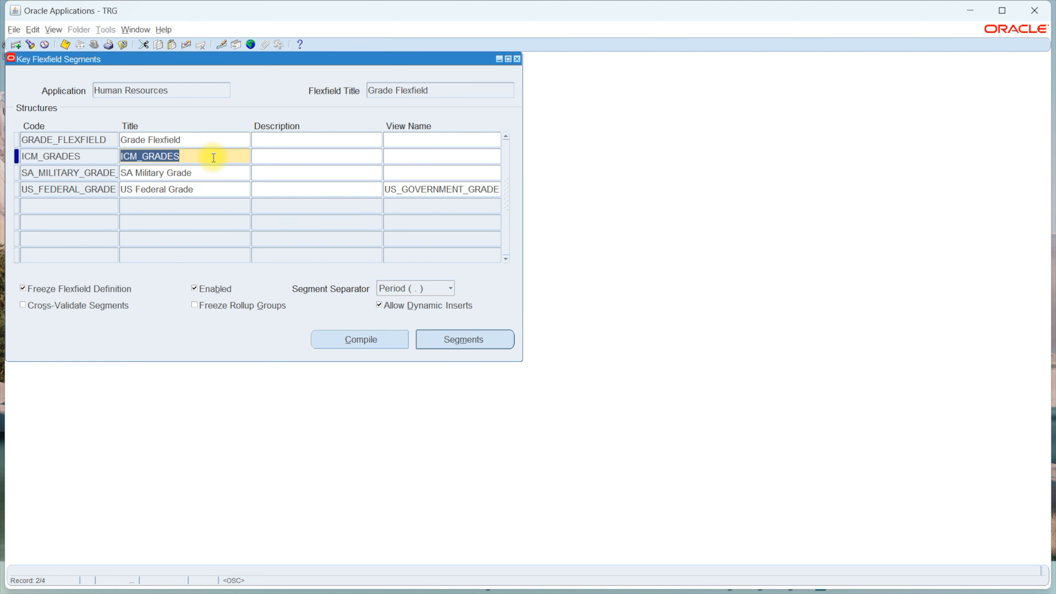
pyautogui.click(972, 11)
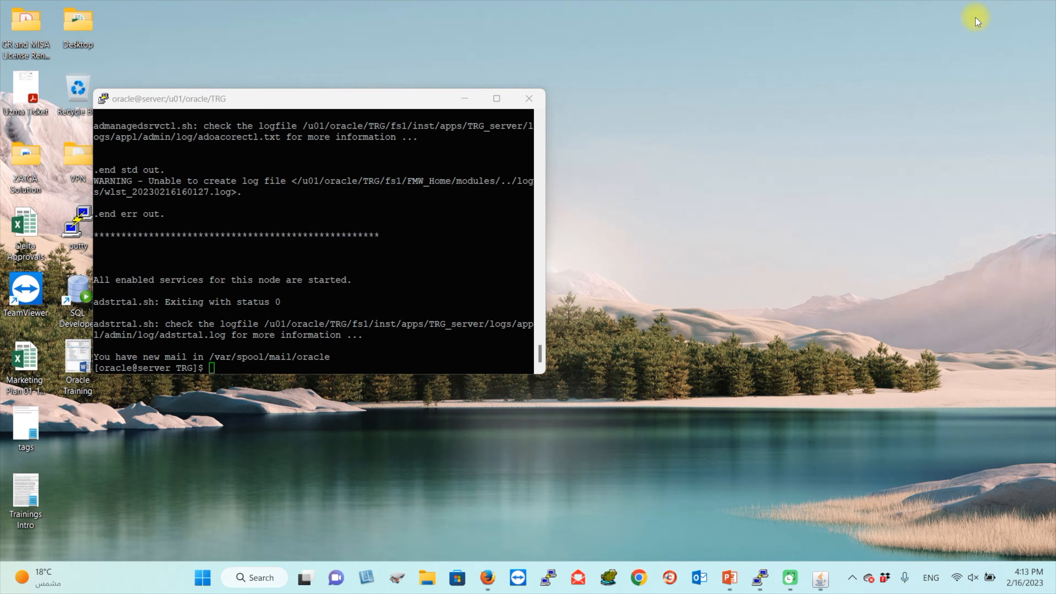
pyautogui.click(852, 578)
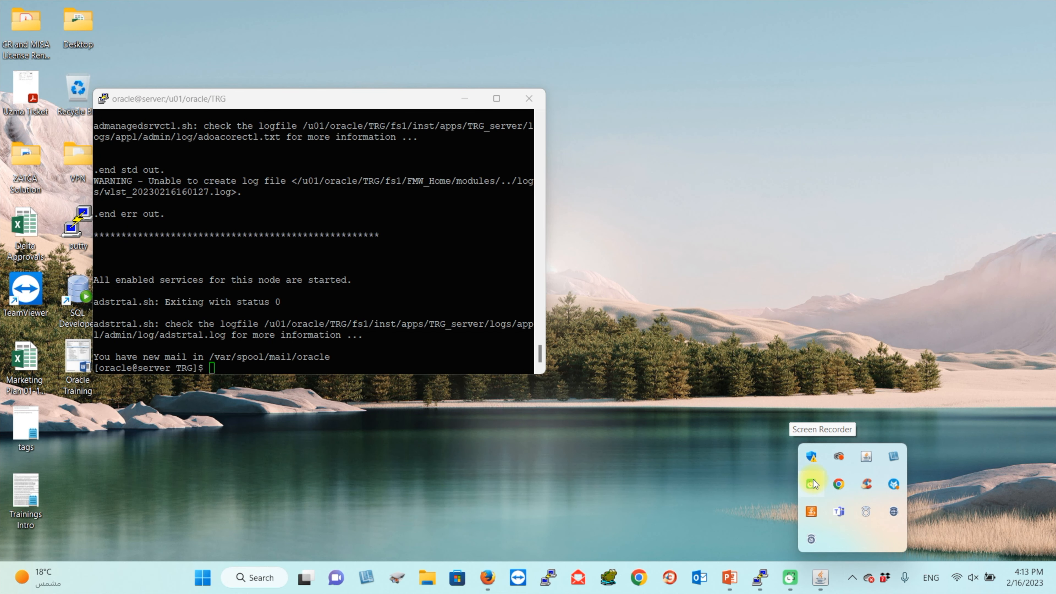
pyautogui.rightClick(815, 487)
pyautogui.click(898, 505)
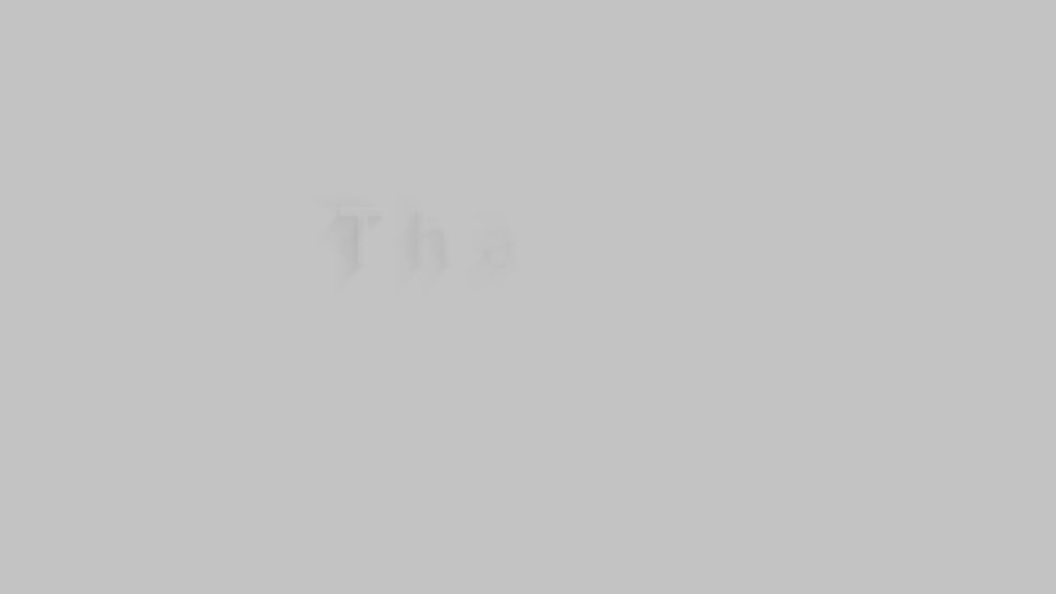